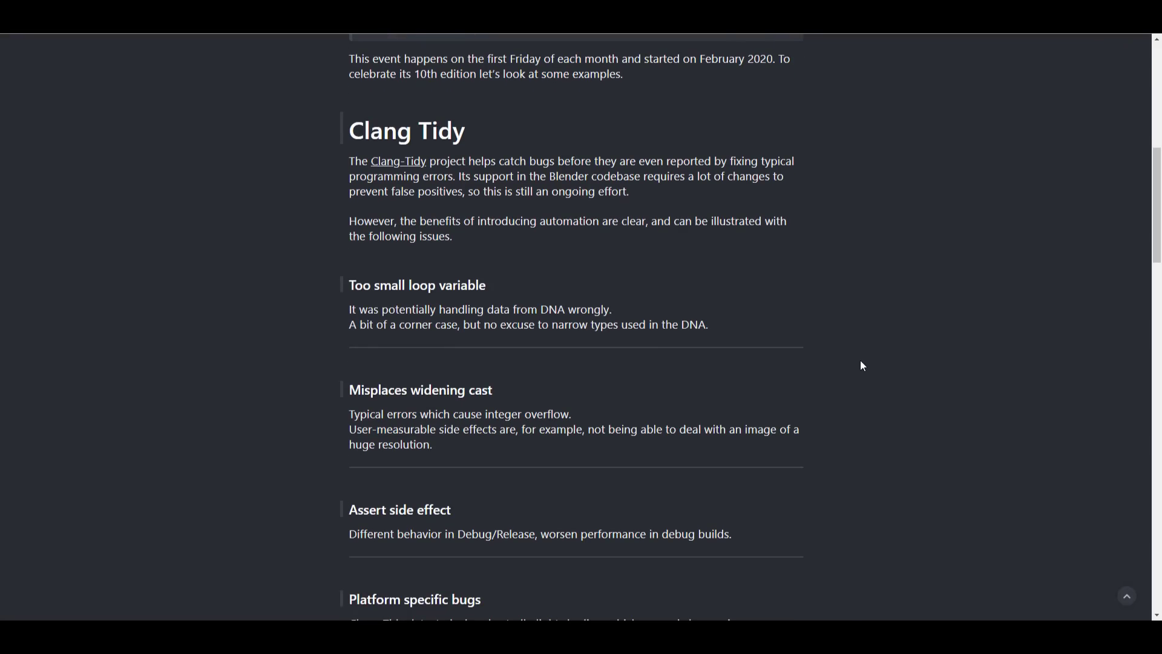
Step: Read the Clang Tidy and Quality of Life sections of the blog post and the November Code Quality Day mailing-list announcement
scroll(863, 366, "down", 4)
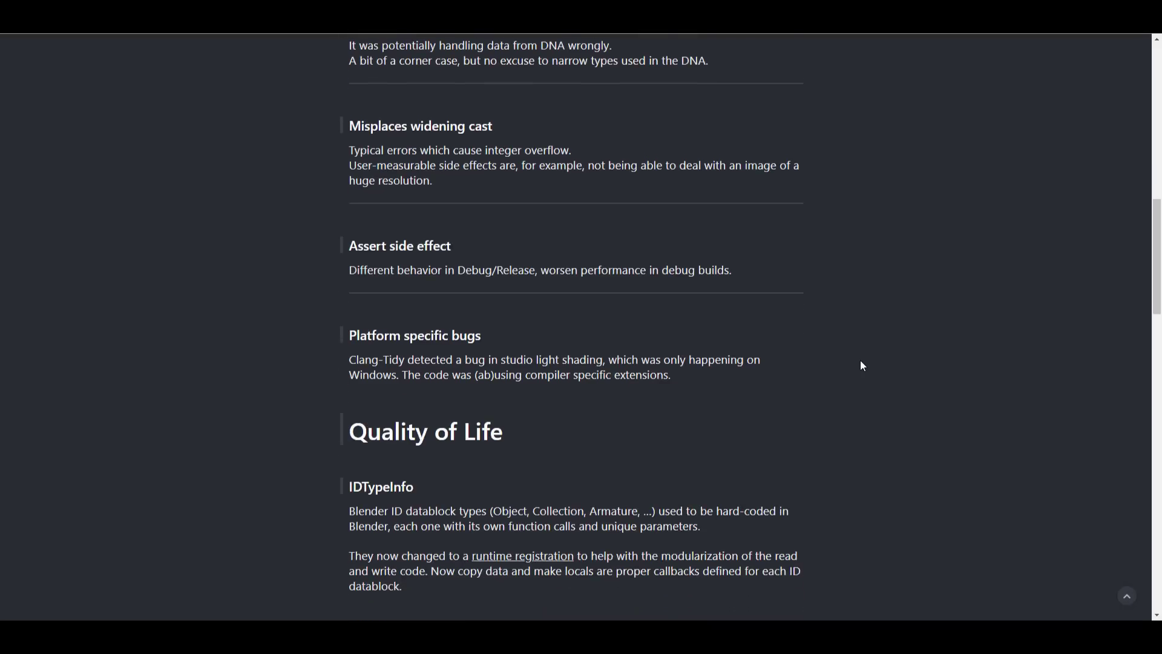
scroll(862, 365, "down", 10)
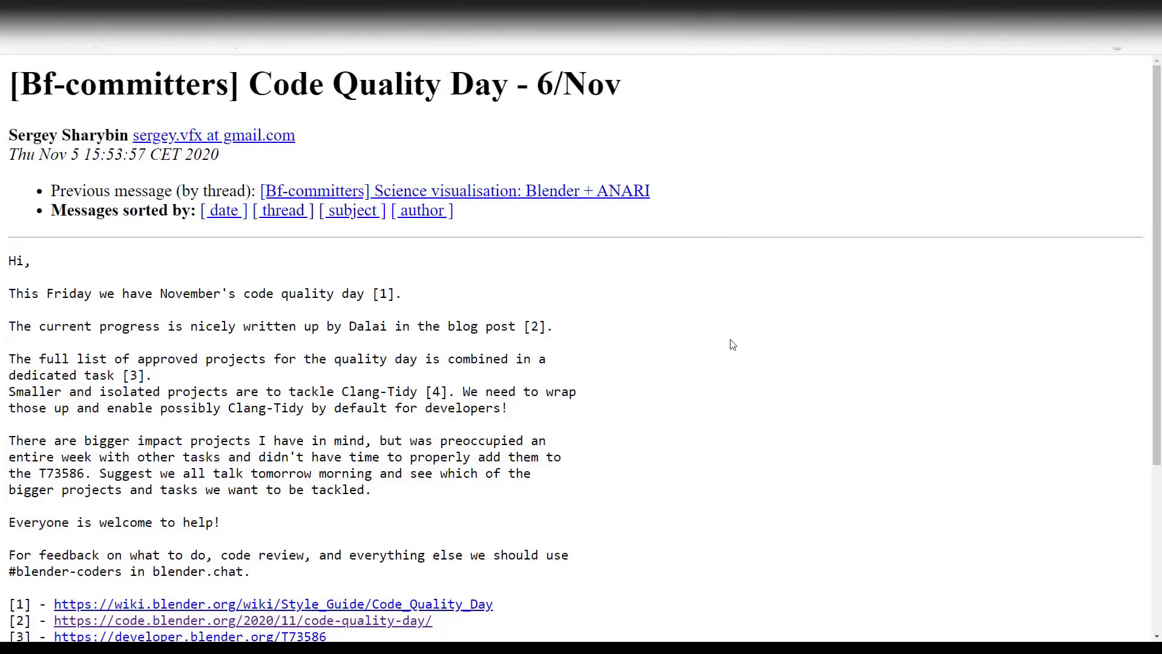
scroll(732, 345, "down", 3)
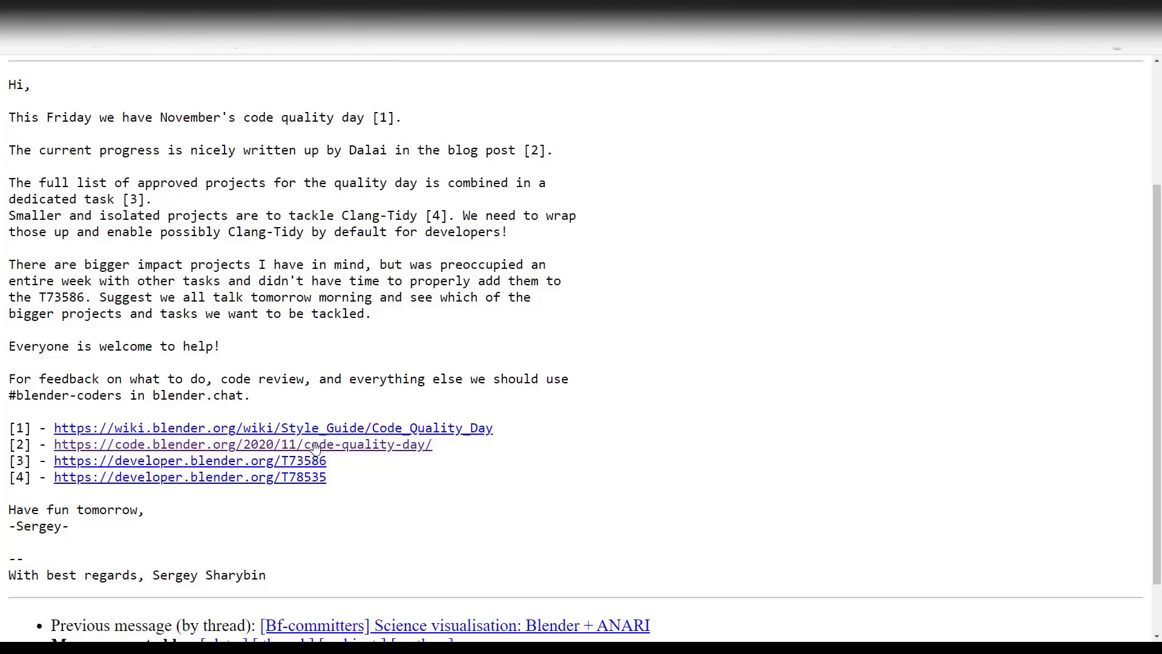
scroll(593, 489, "up", 3)
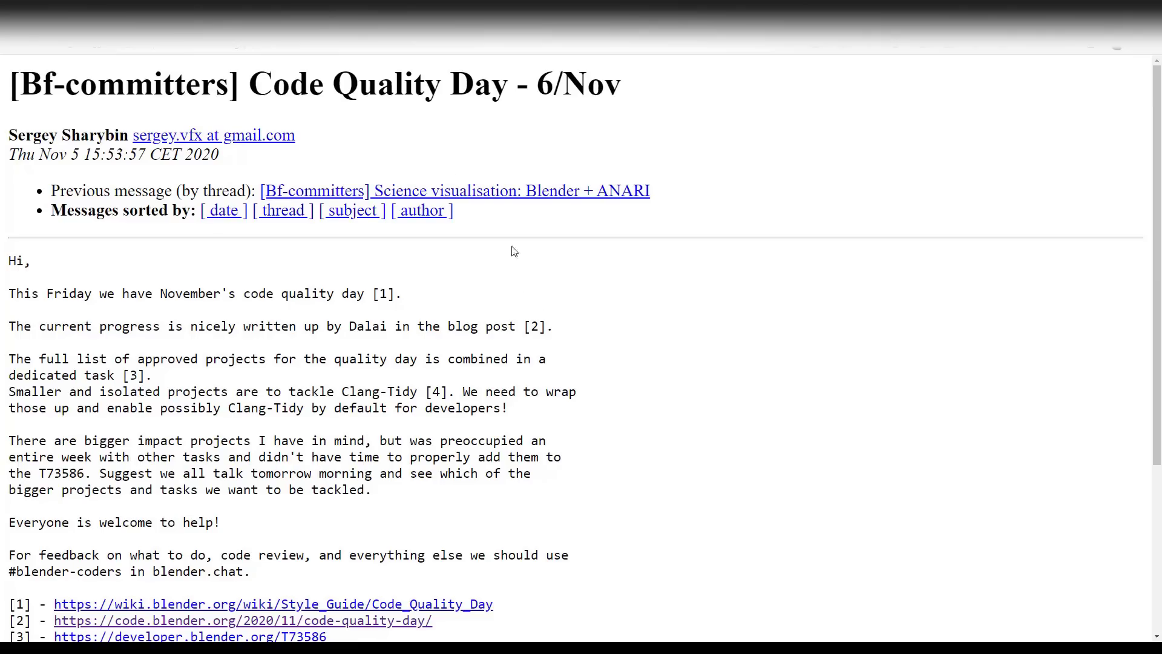
key("ctrl+Tab")
scroll(1010, 390, "down", 3)
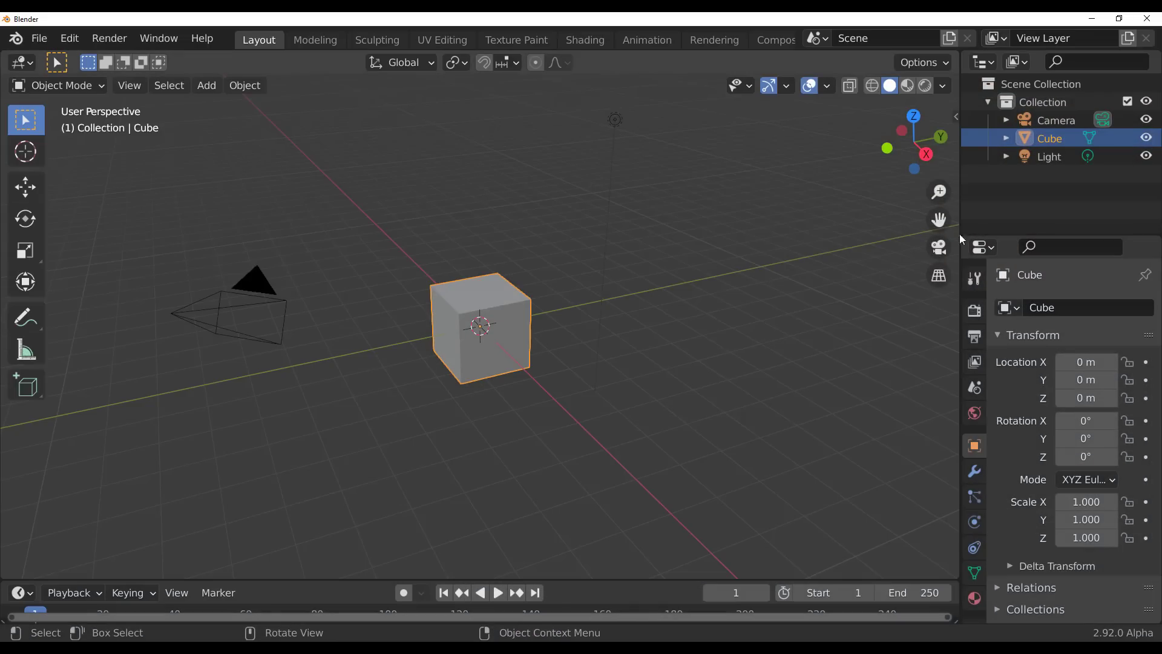
Step: Widen the Outliner and Properties editors and select the default cube for a closer view
left_click_drag(960, 230, 876, 231)
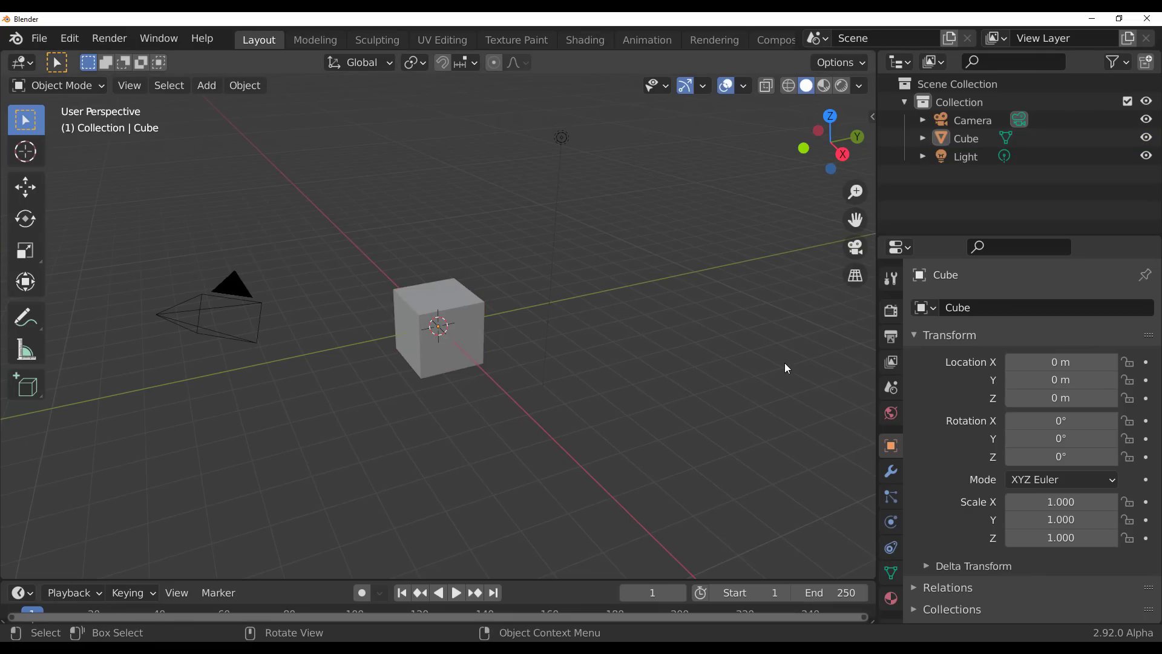
left_click(480, 355)
middle_click_drag(496, 368, 471, 322)
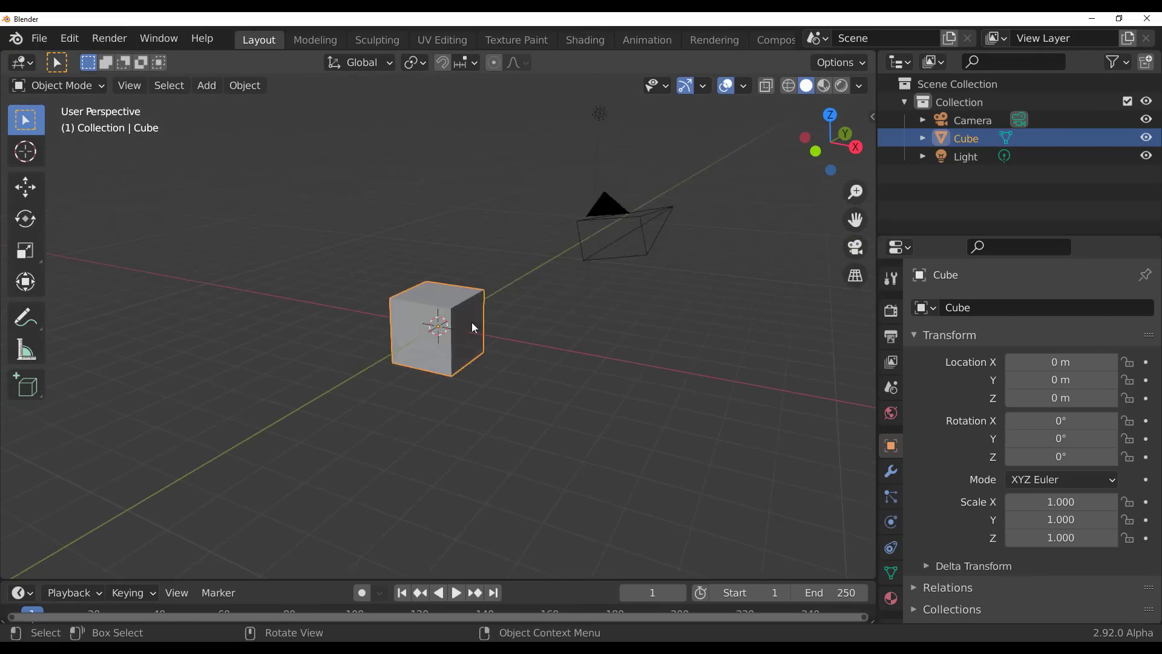
scroll(470, 322, "up", 4)
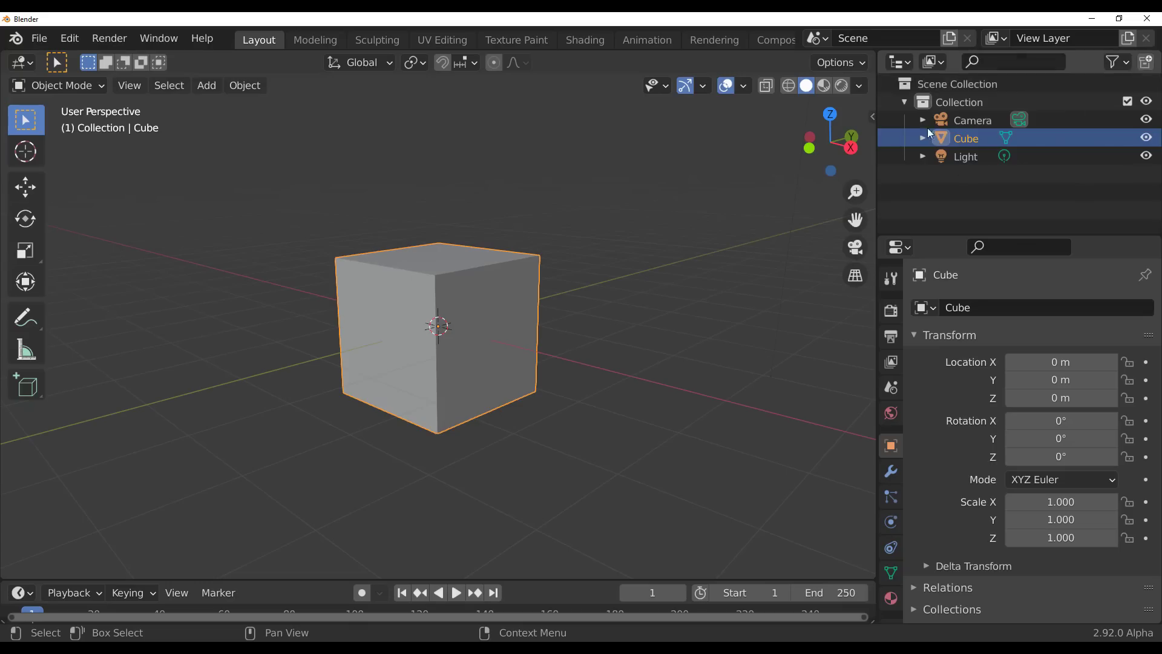
Step: Turn the Outliner's Show Mode Column option off and back on
left_click(1124, 64)
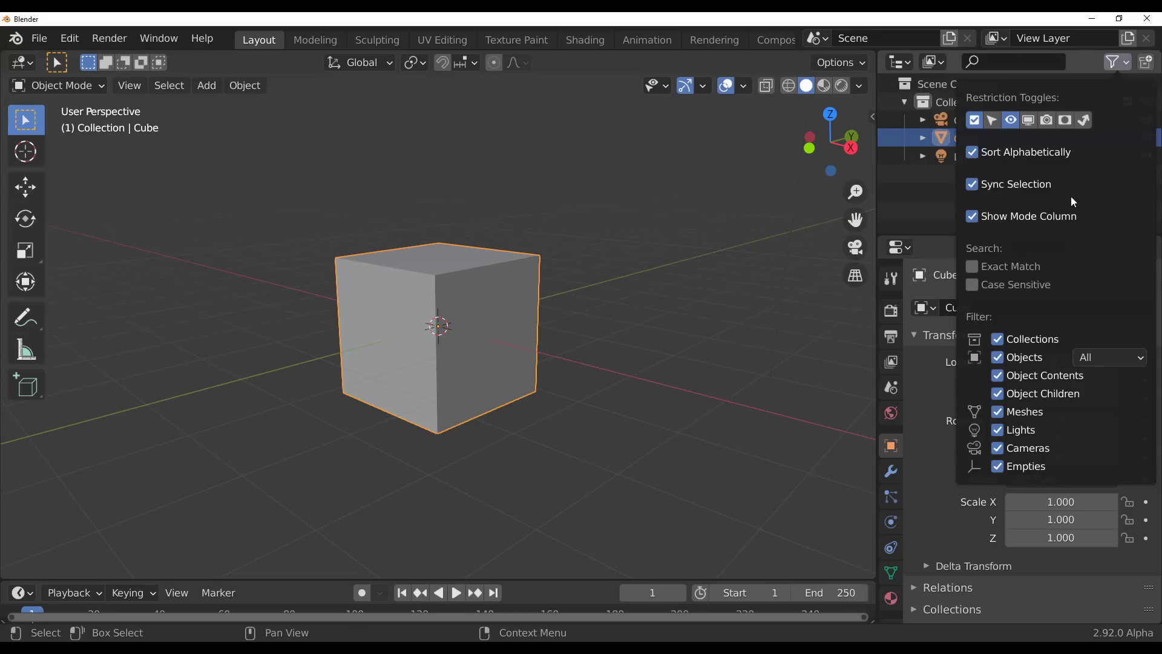
left_click(977, 217)
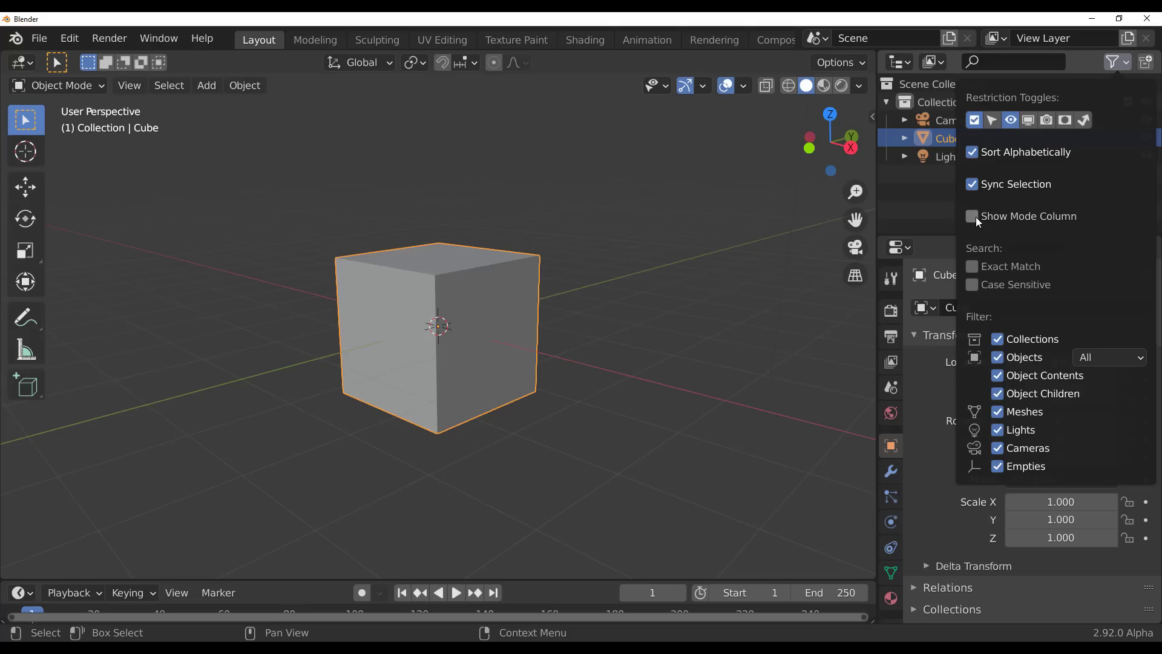
left_click(975, 217)
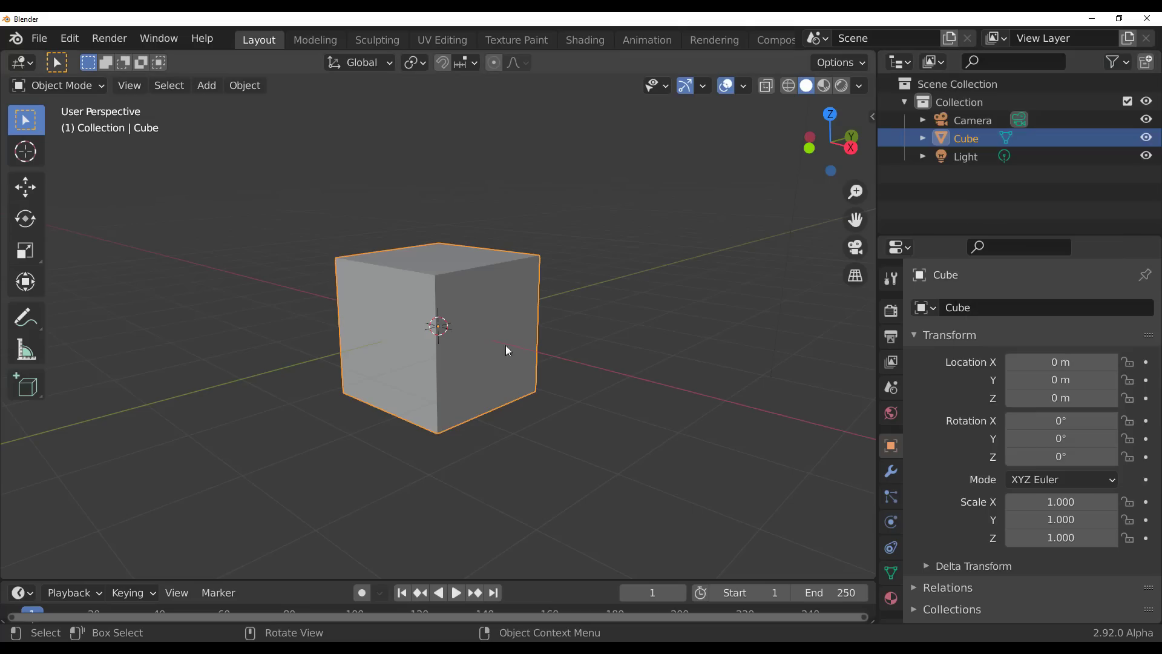
Step: Toggle the Outliner's mode column while the cube is in Edit Mode, and return the cube to Object Mode
key("Tab")
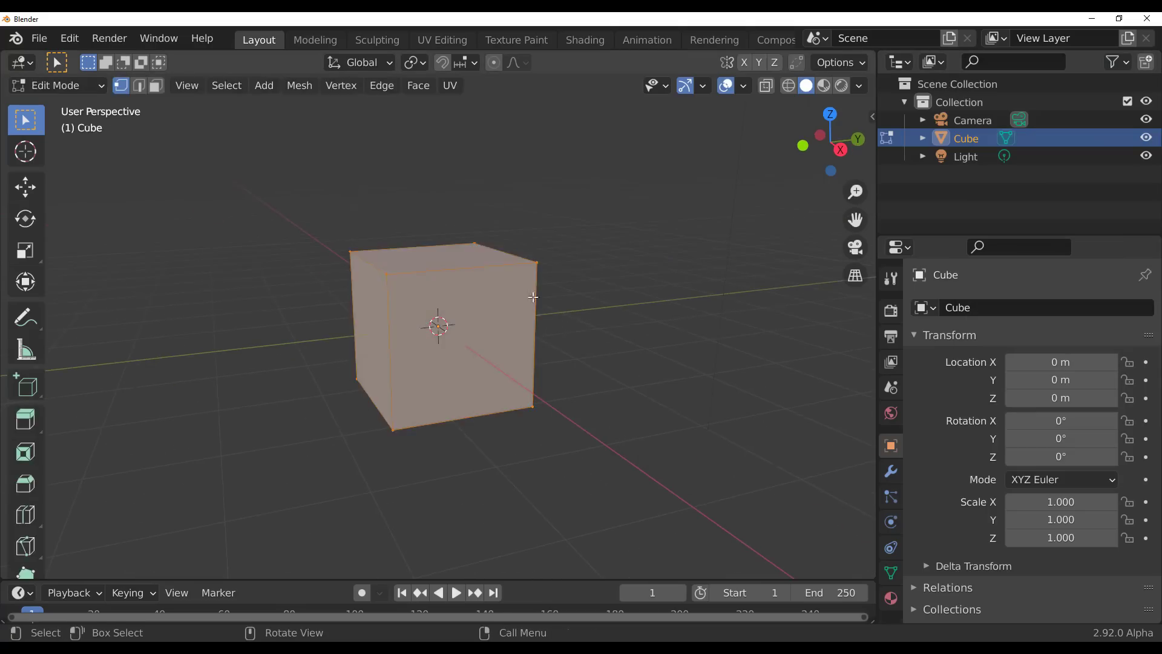
middle_click_drag(532, 322, 580, 322)
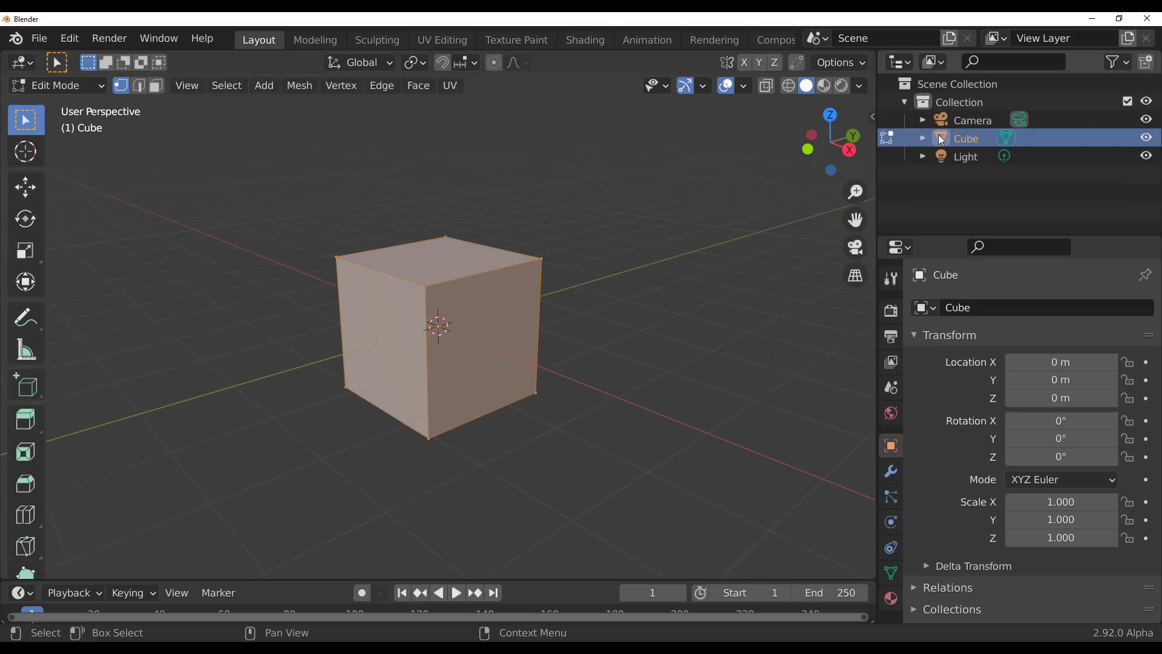
left_click(1115, 64)
left_click(973, 217)
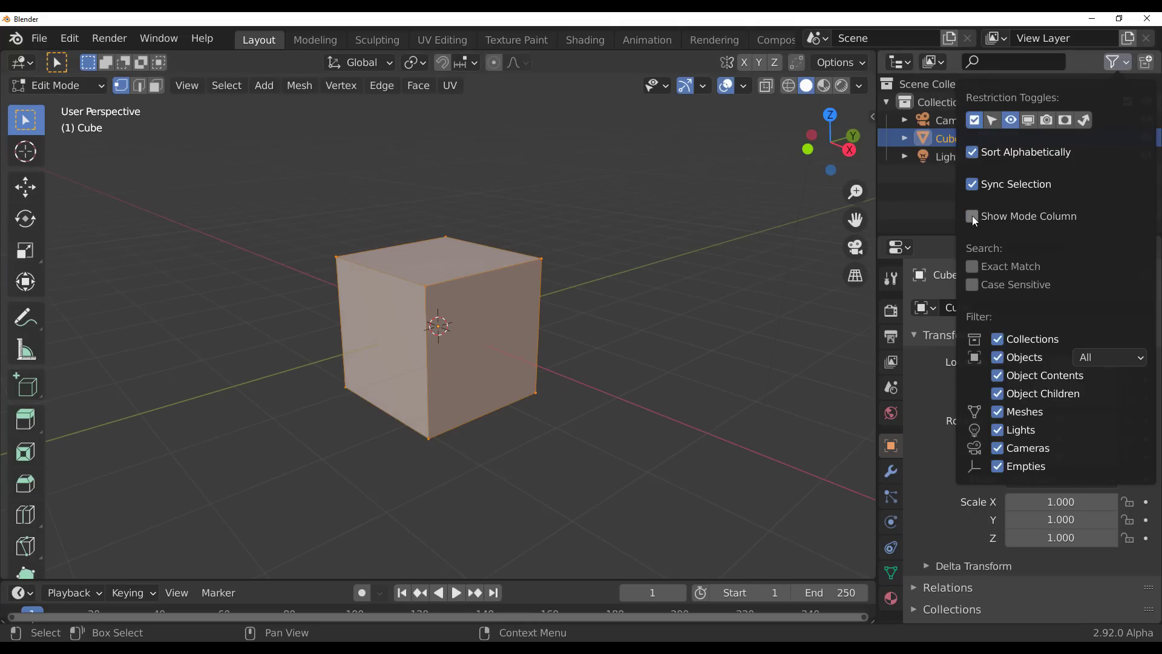
key("Tab")
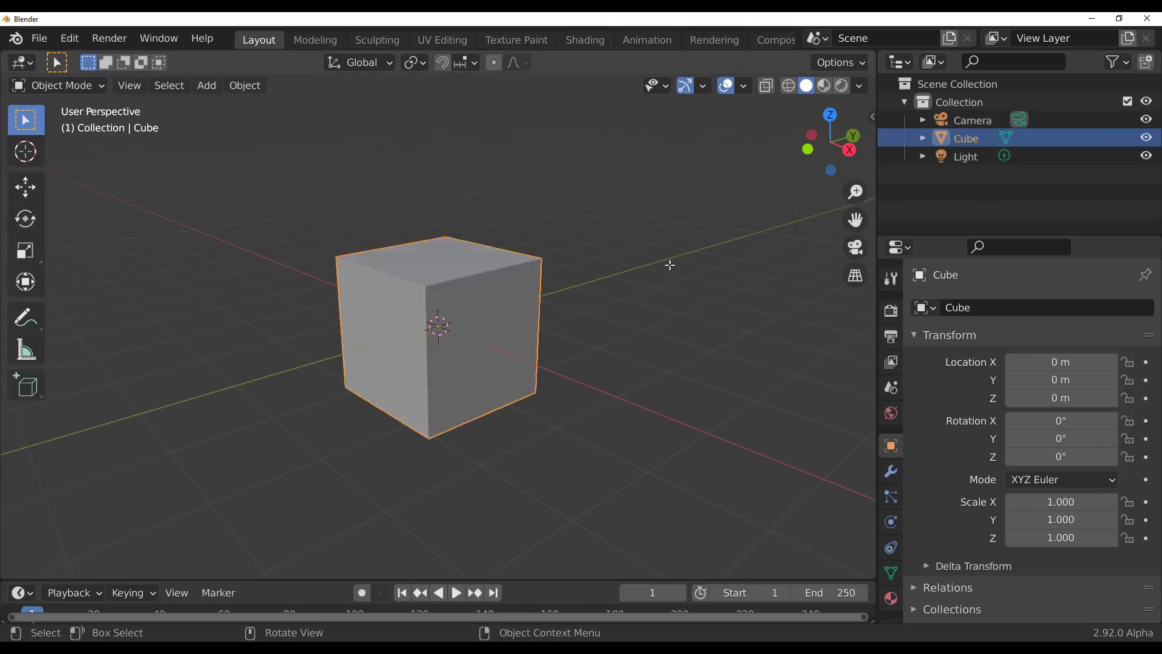
Step: Select the camera in the Outliner and show its lens data properties from its data entry there
scroll(670, 262, "down", 5)
middle_click_drag(669, 262, 470, 343)
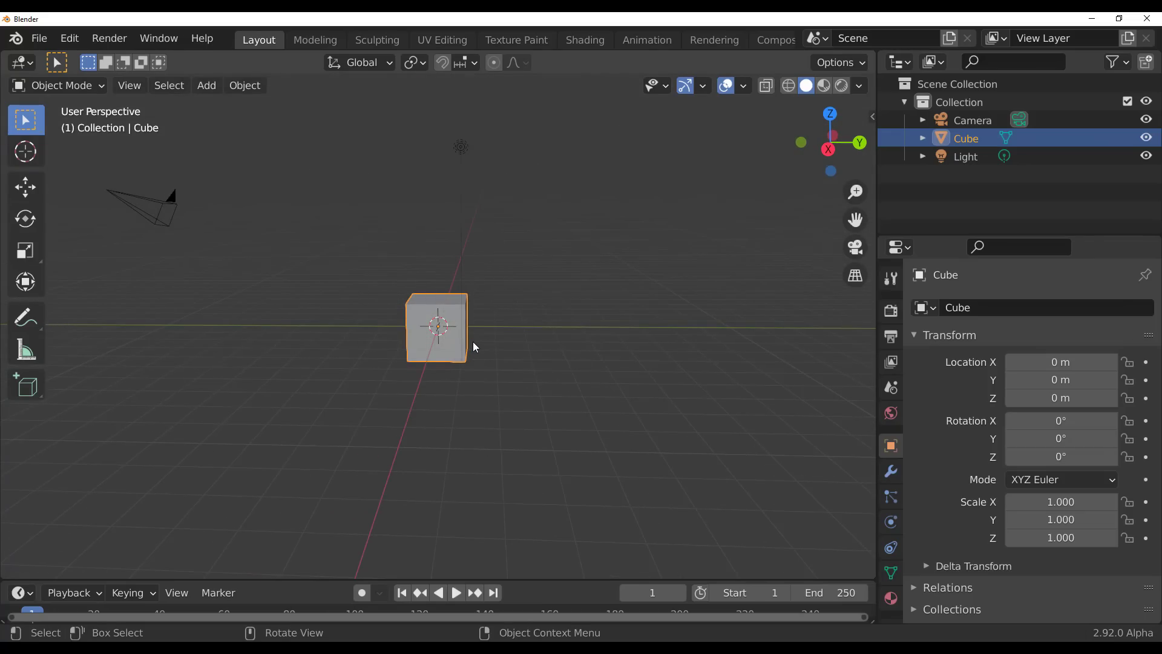
left_click(975, 122)
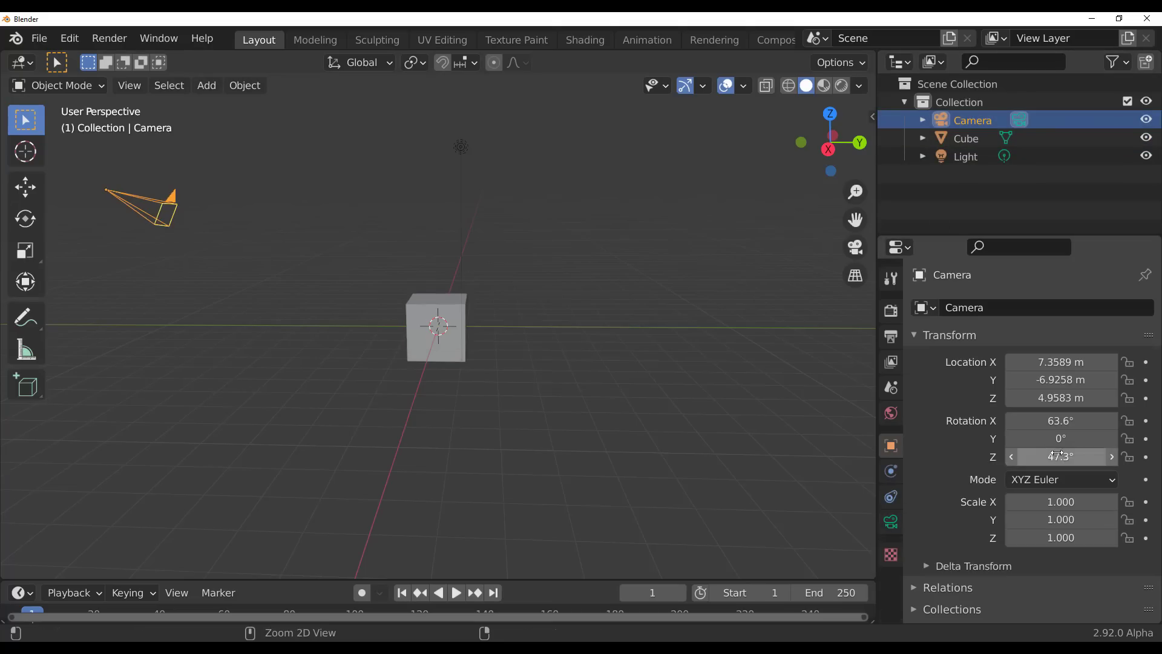
key("ctrl+Tab")
key("ctrl+Tab")
key("ctrl+Tab")
key("ctrl+Tab")
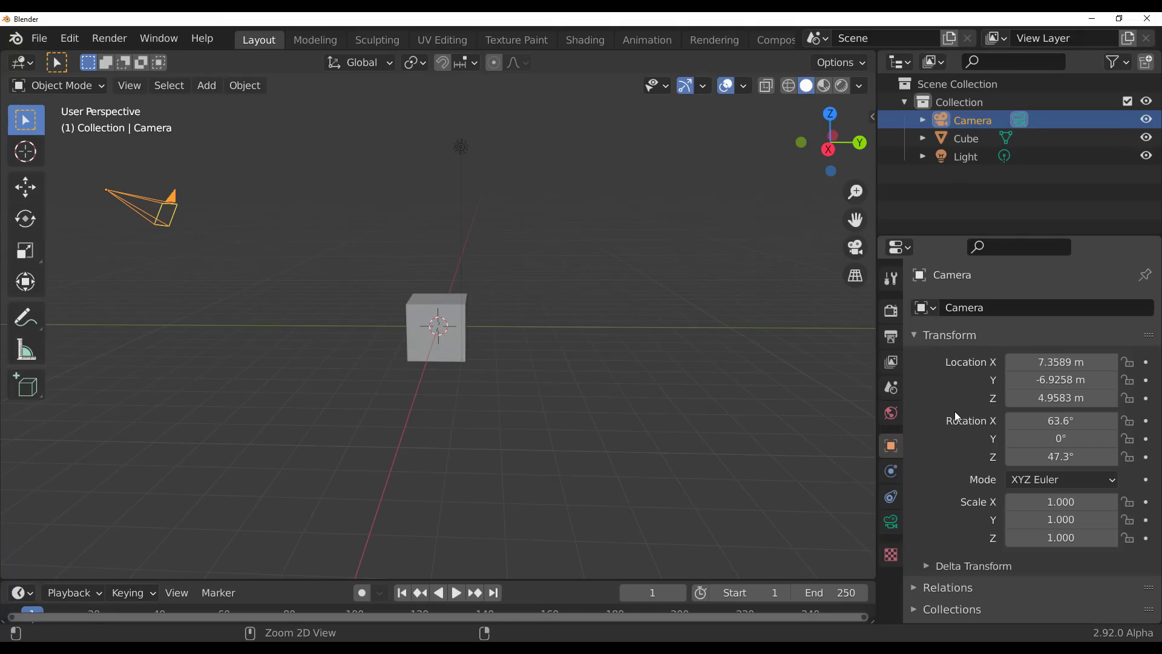
middle_click_drag(454, 361, 486, 339)
scroll(488, 339, "up", 3)
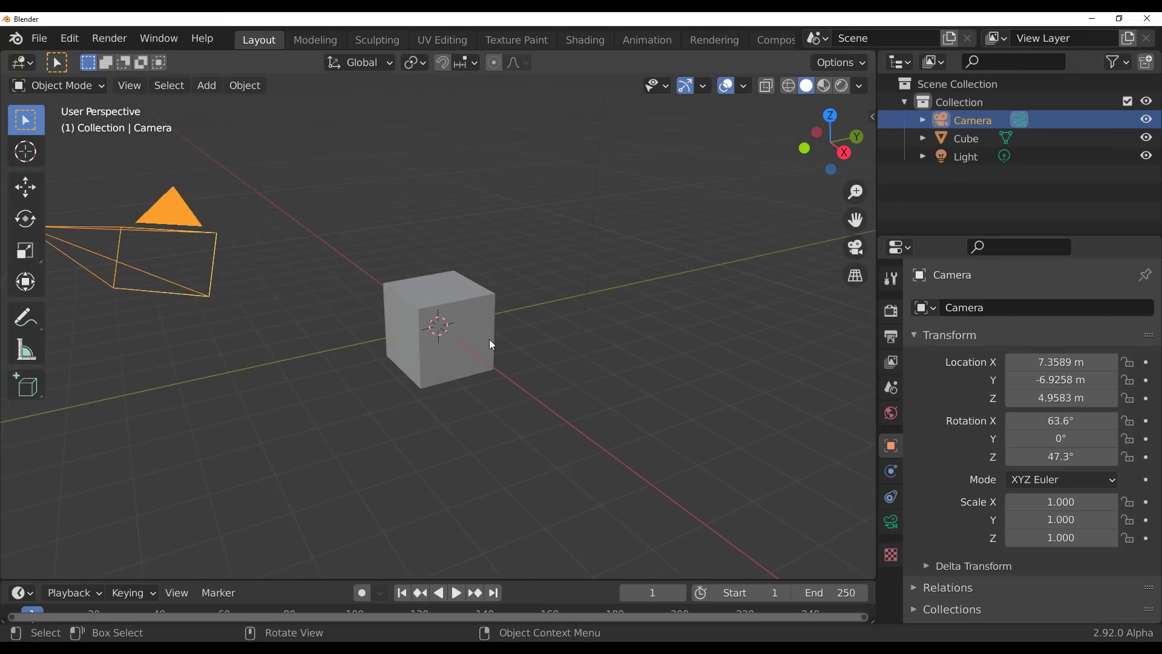
left_click(1021, 123)
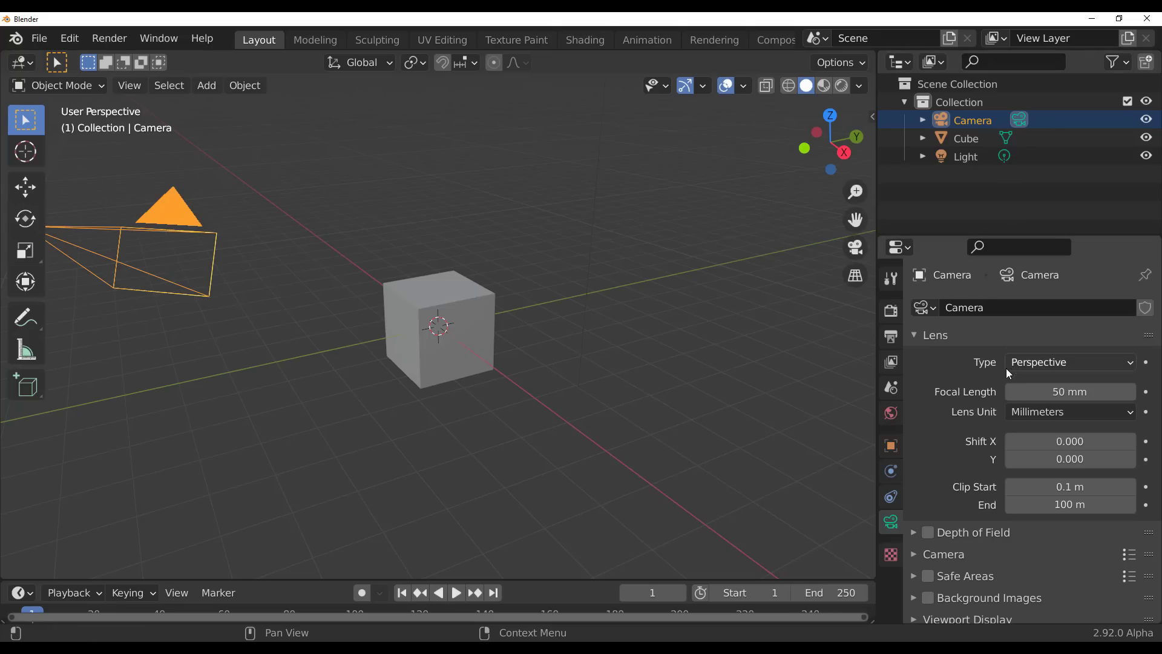
Step: Show the data properties of the light and of the cube's mesh from their Outliner entries
left_click(965, 156)
scroll(549, 335, "down", 4)
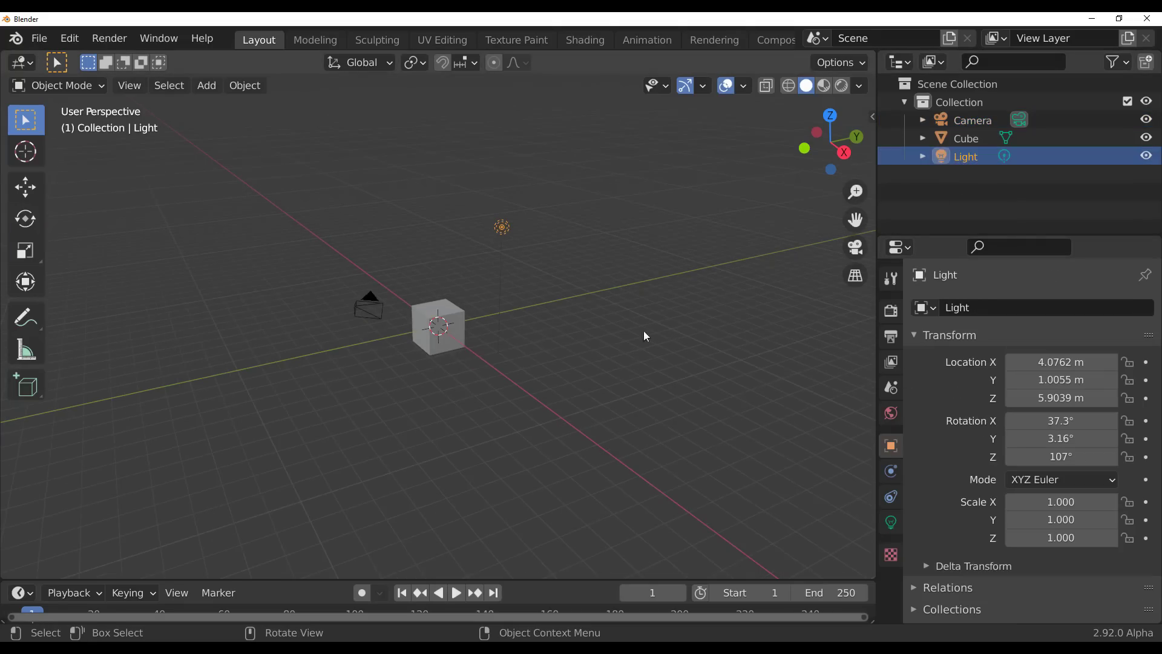
left_click(1005, 158)
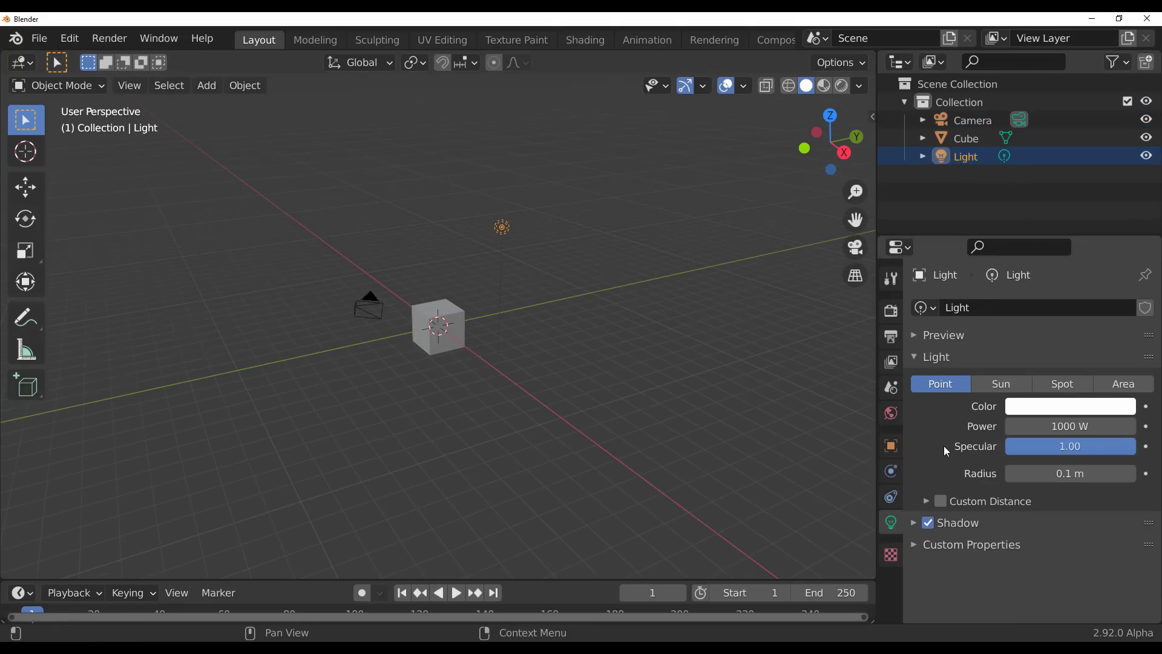
left_click(962, 138)
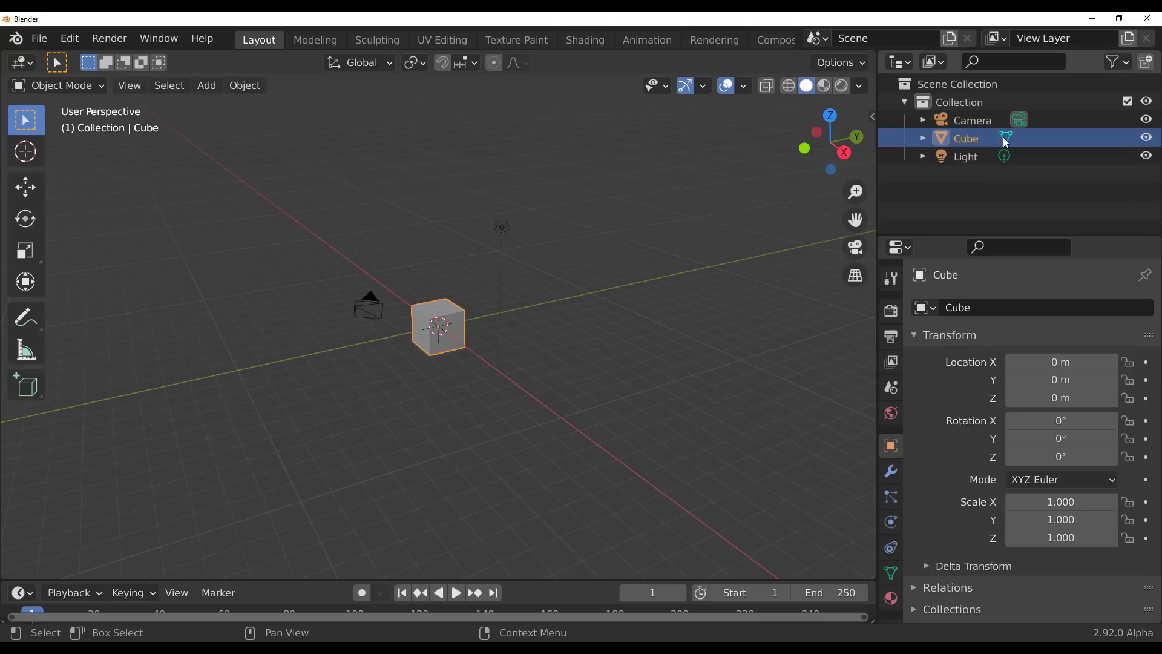
left_click(1008, 137)
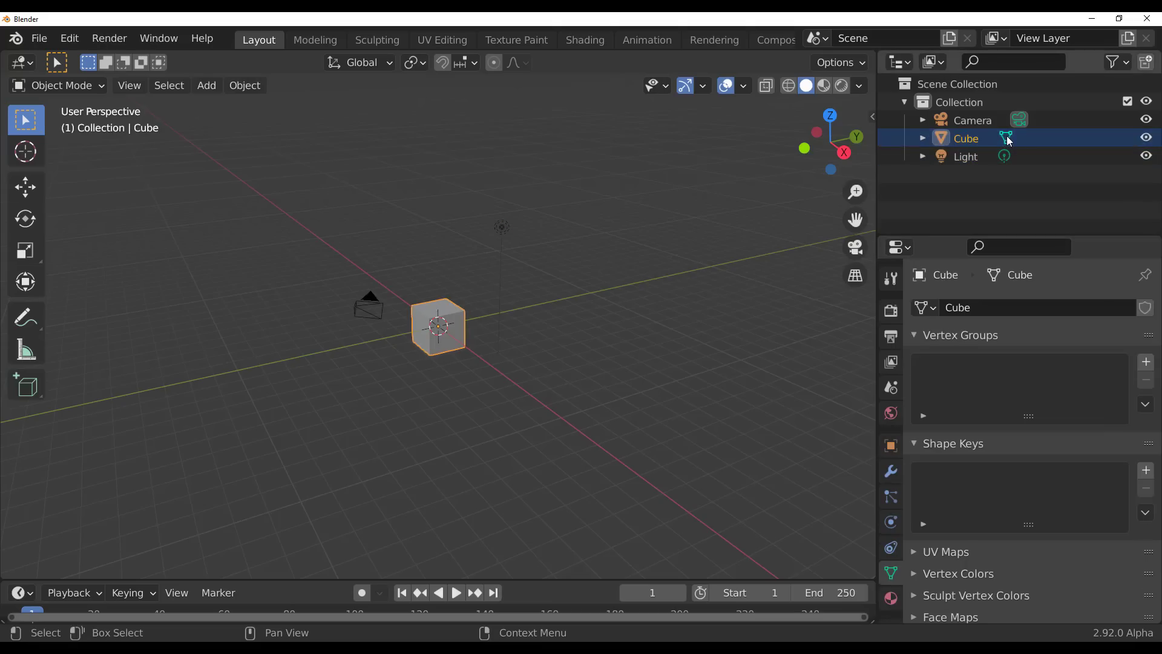
Step: Add a Subdivision Surface modifier to the cube
left_click(972, 135)
left_click(890, 471)
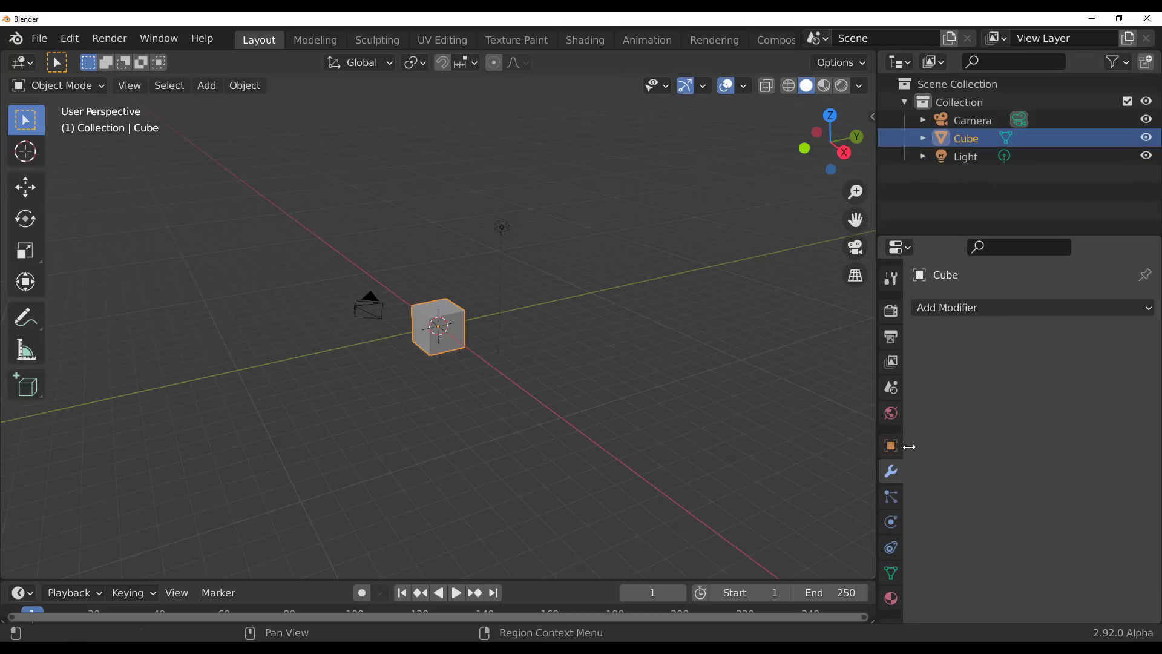
left_click(989, 307)
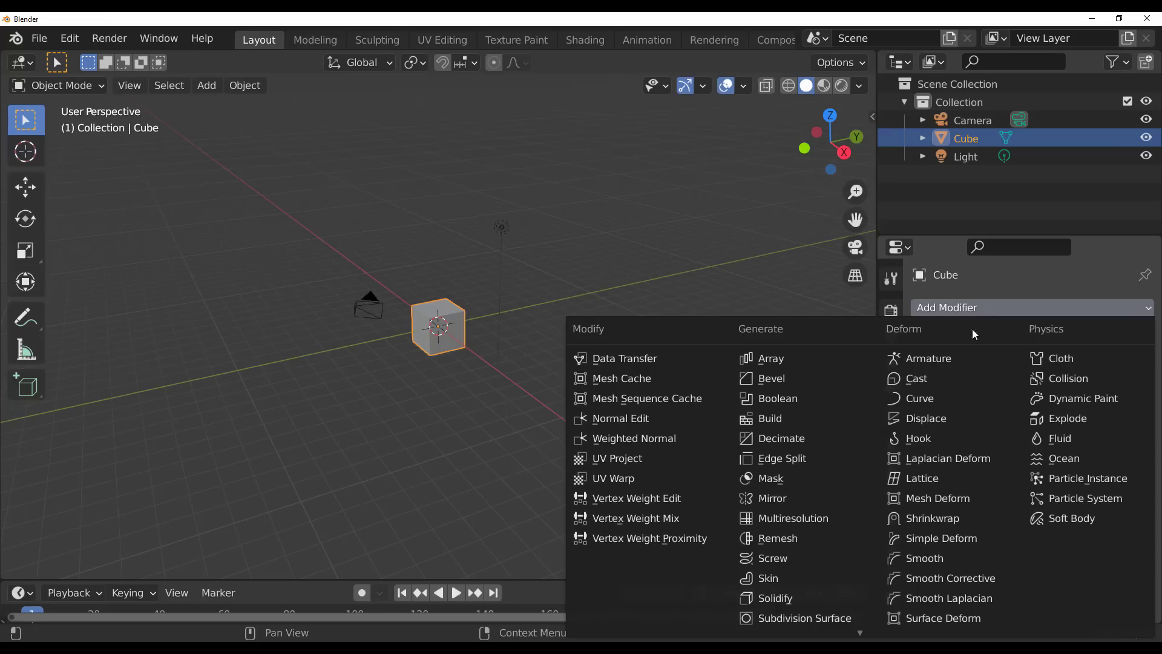
left_click(826, 618)
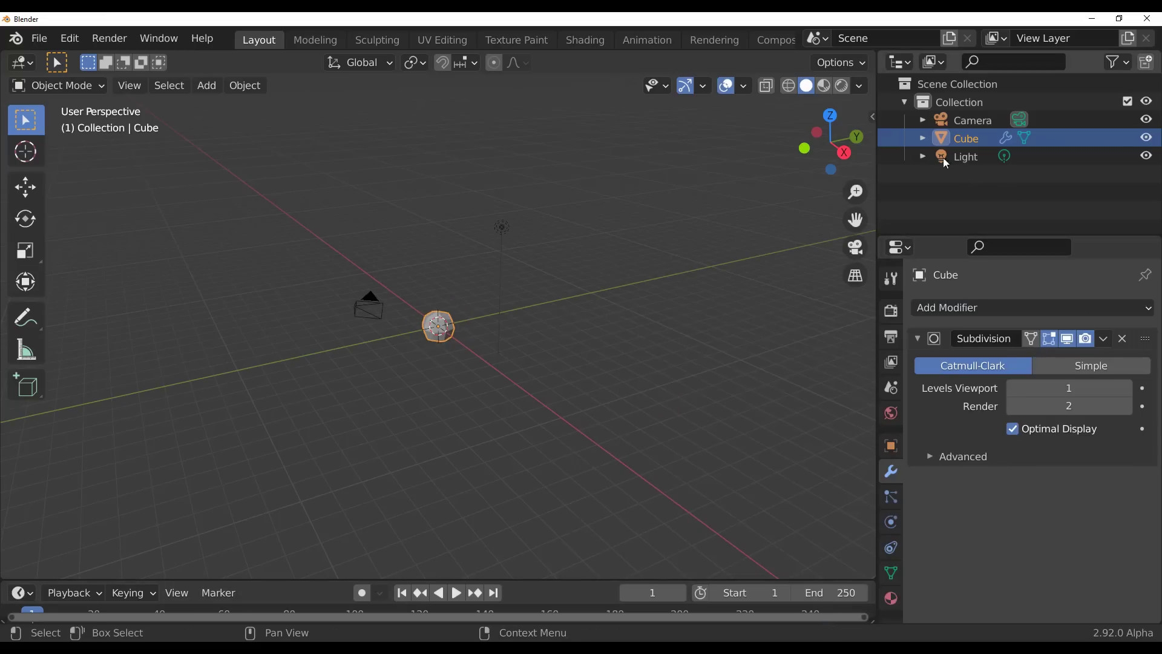
Step: Expand the cube in the Outliner and show its modifier and material properties from the entries beneath it
left_click(923, 138)
left_click(977, 175)
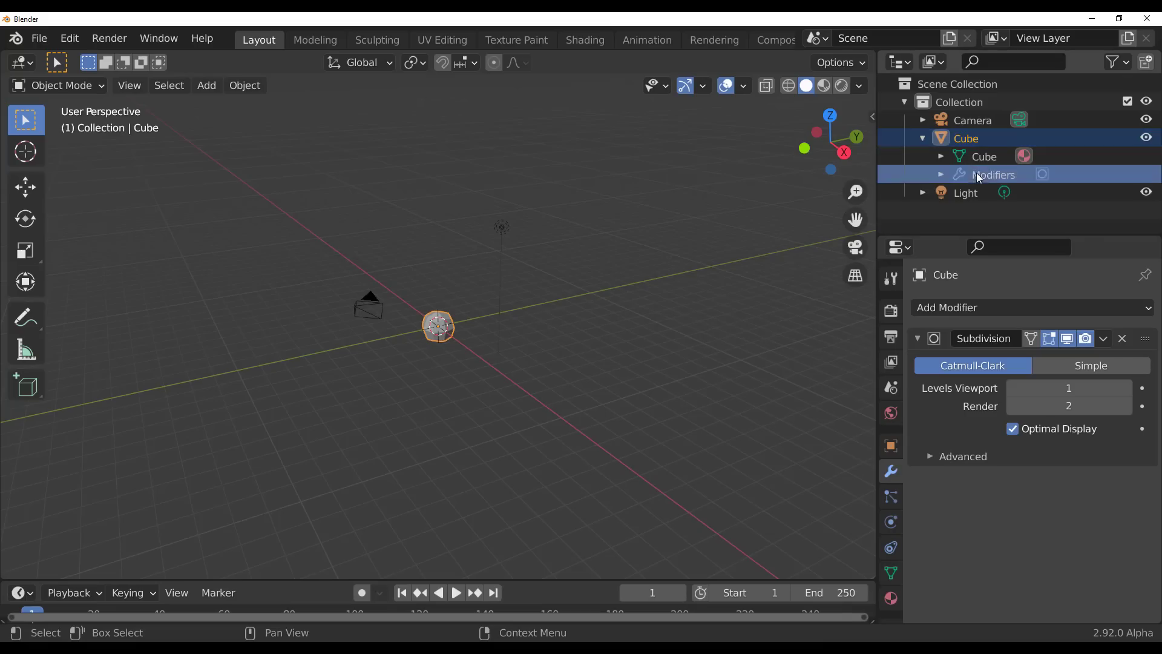
left_click(890, 277)
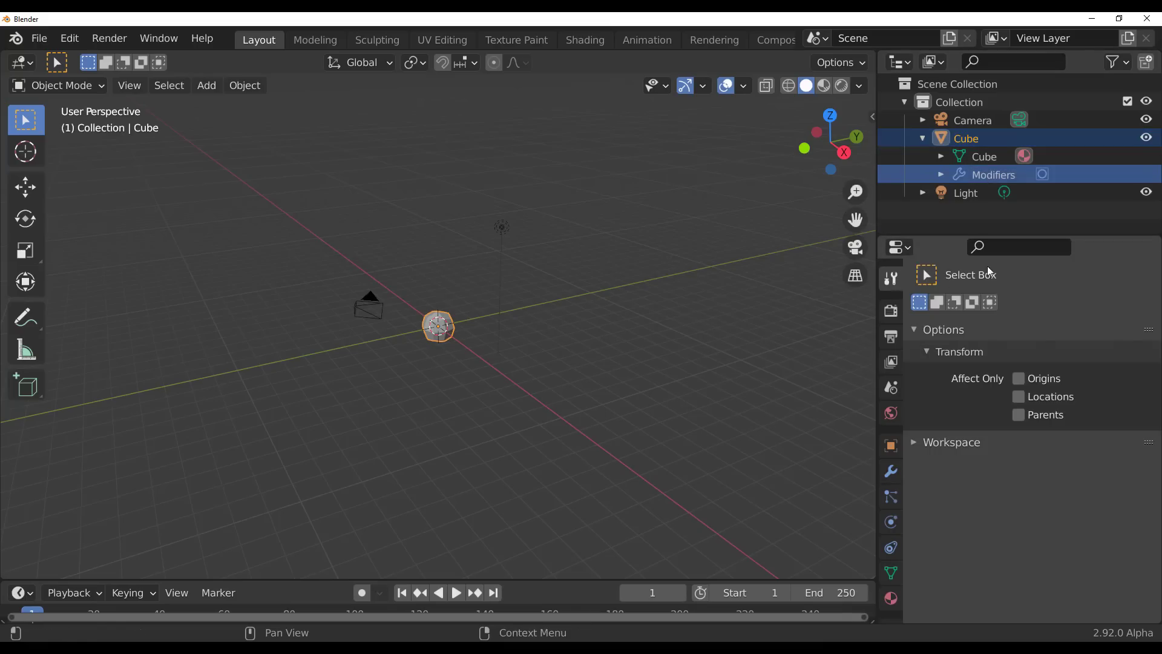
left_click(1044, 176)
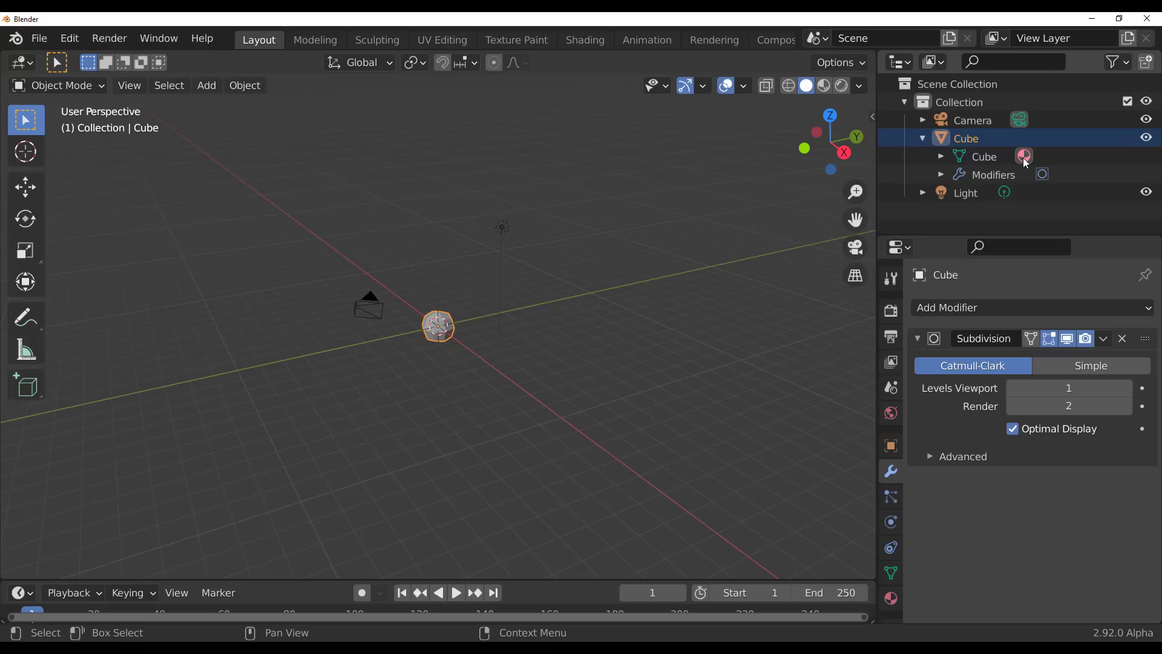
left_click(1025, 157)
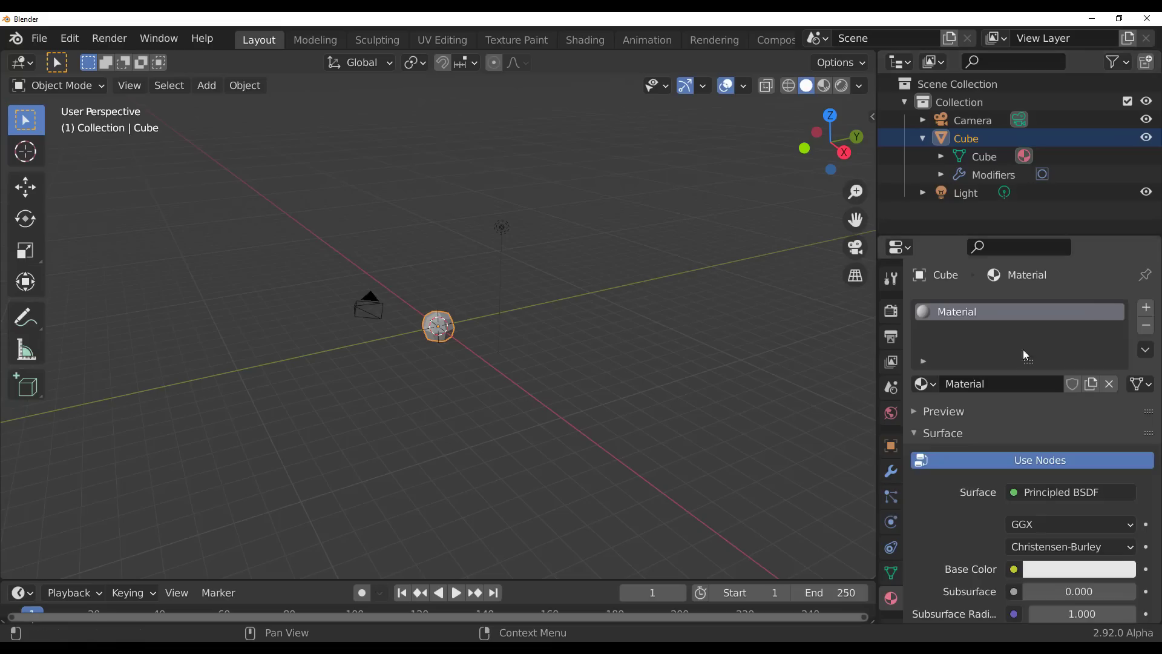
scroll(463, 266, "up", 6)
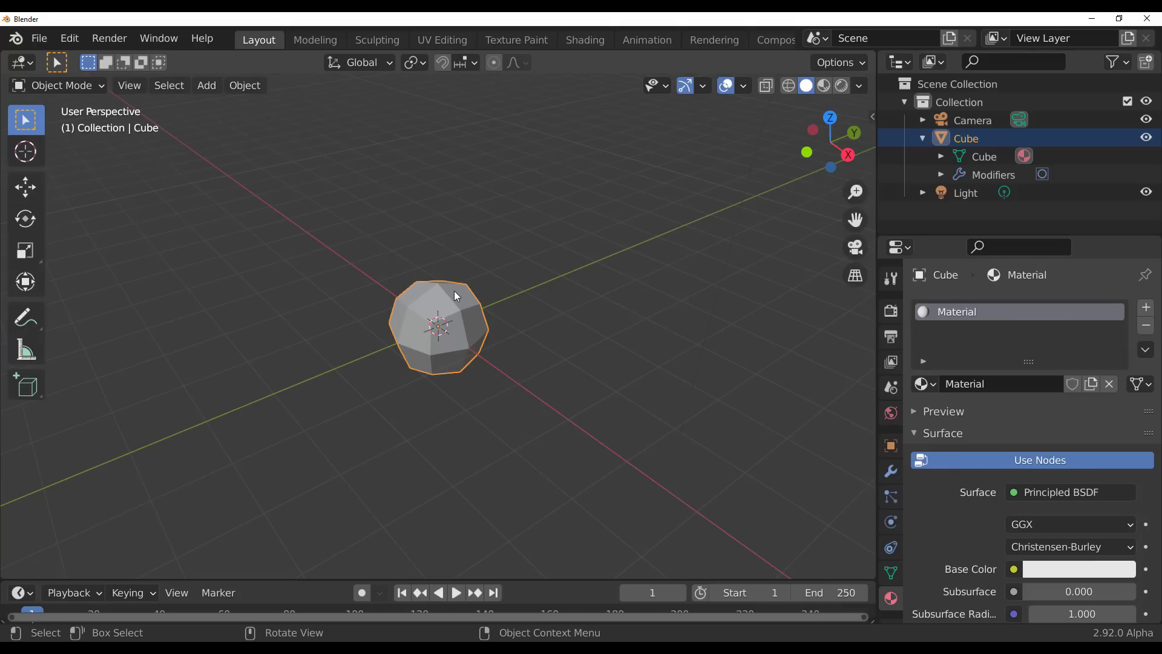
Step: Examine the timeline playback's Sync mode choices and keep Play Every Frame selected
left_click(80, 594)
left_click(79, 594)
left_click(79, 593)
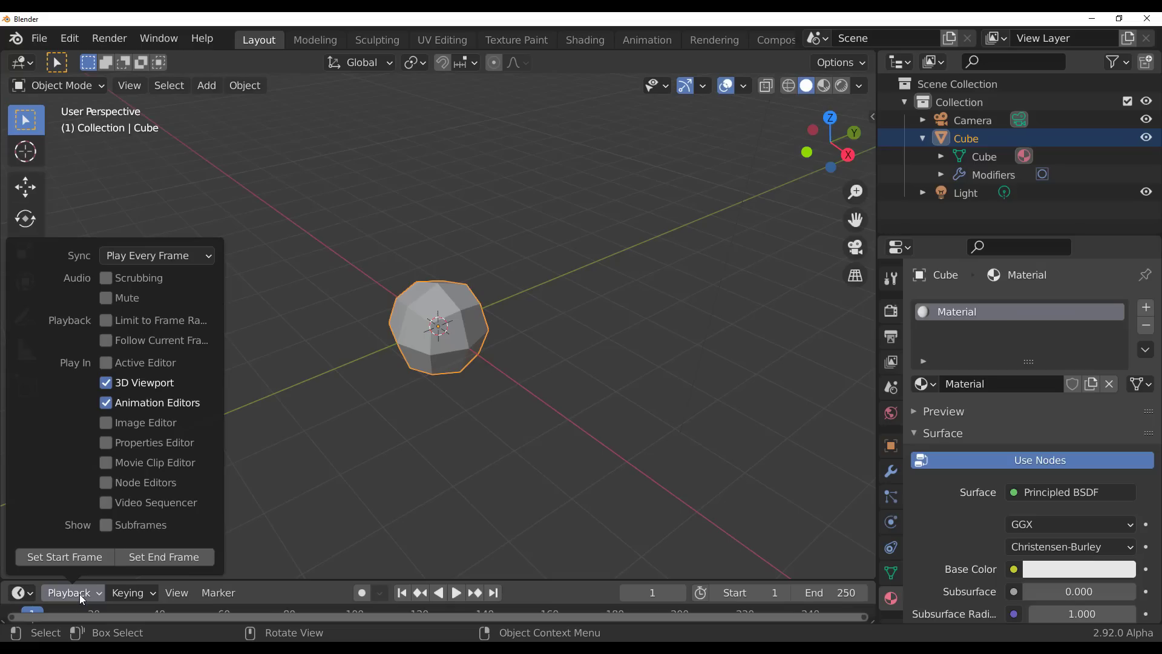
left_click(144, 257)
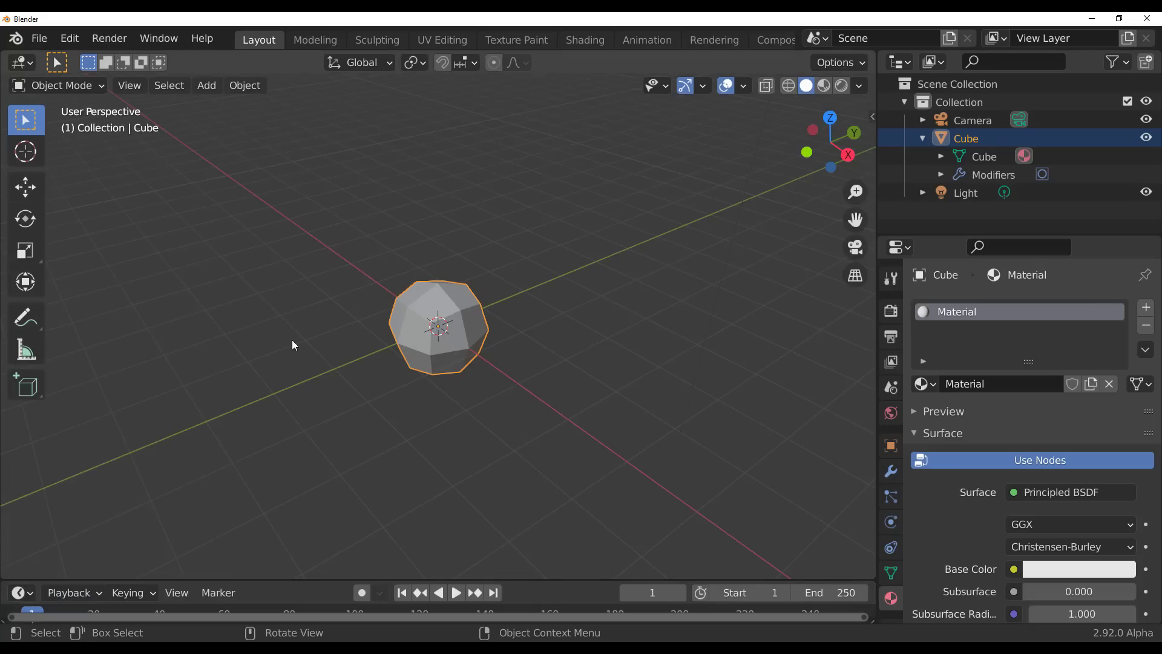
left_click(95, 593)
left_click(184, 257)
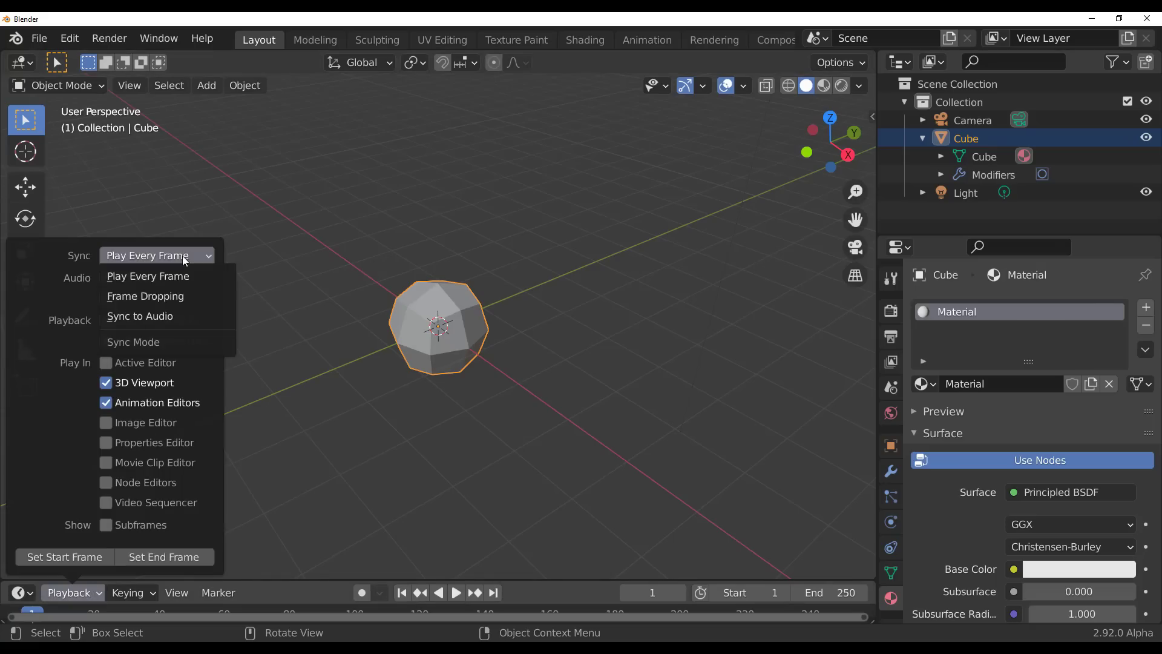
left_click(136, 278)
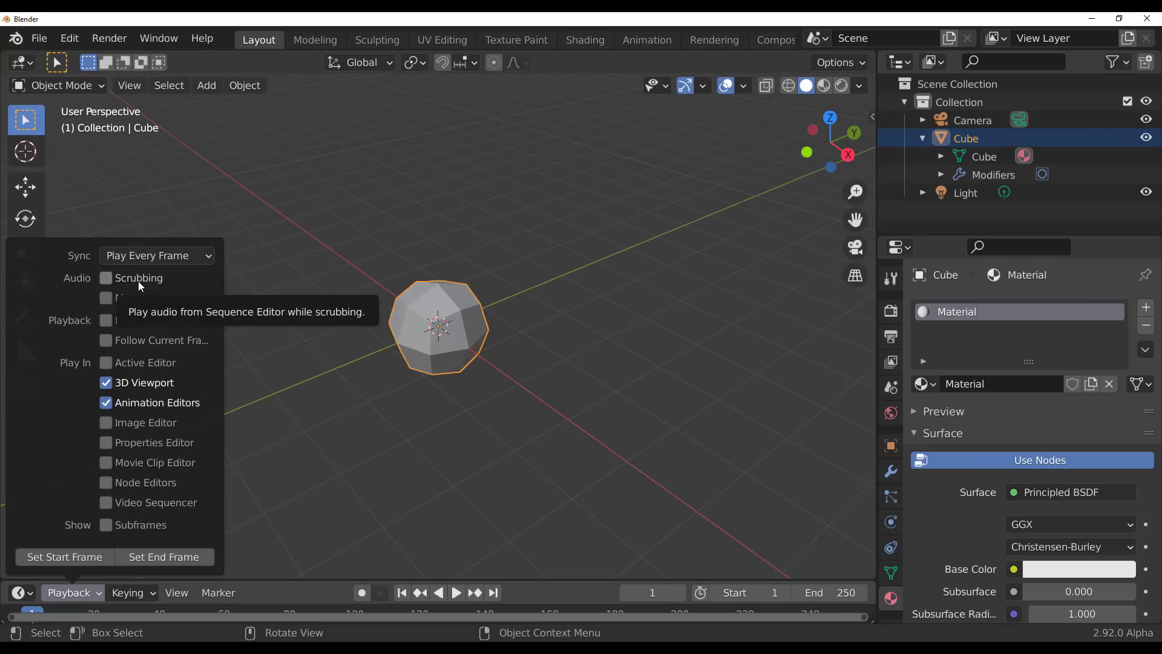
left_click(161, 258)
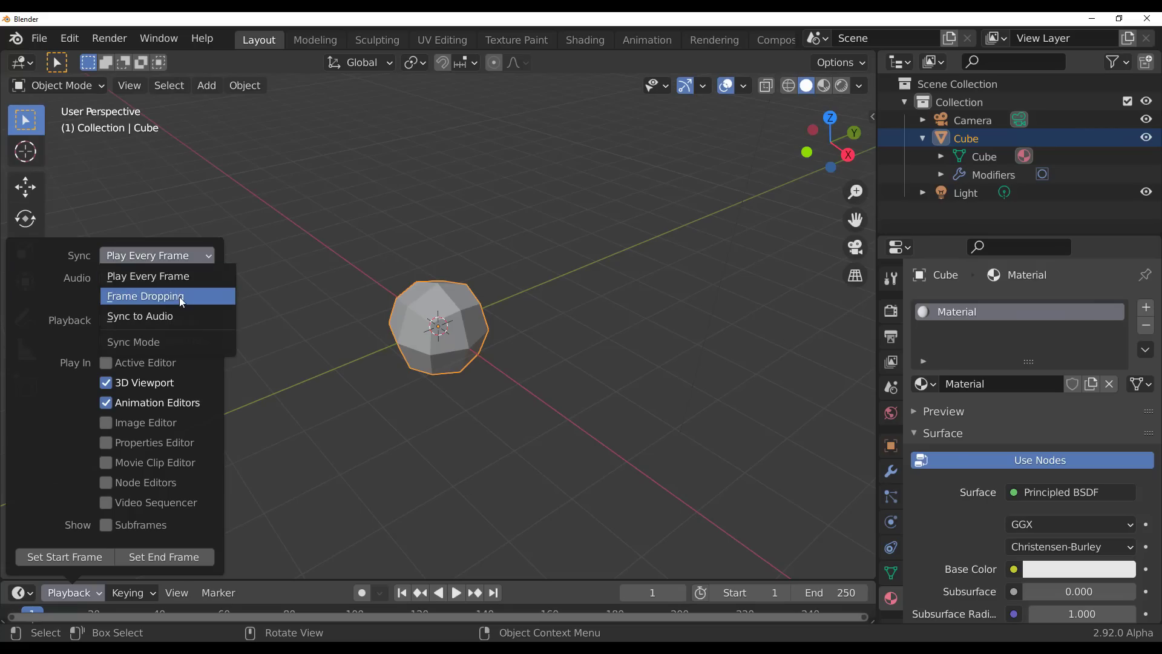
left_click(174, 278)
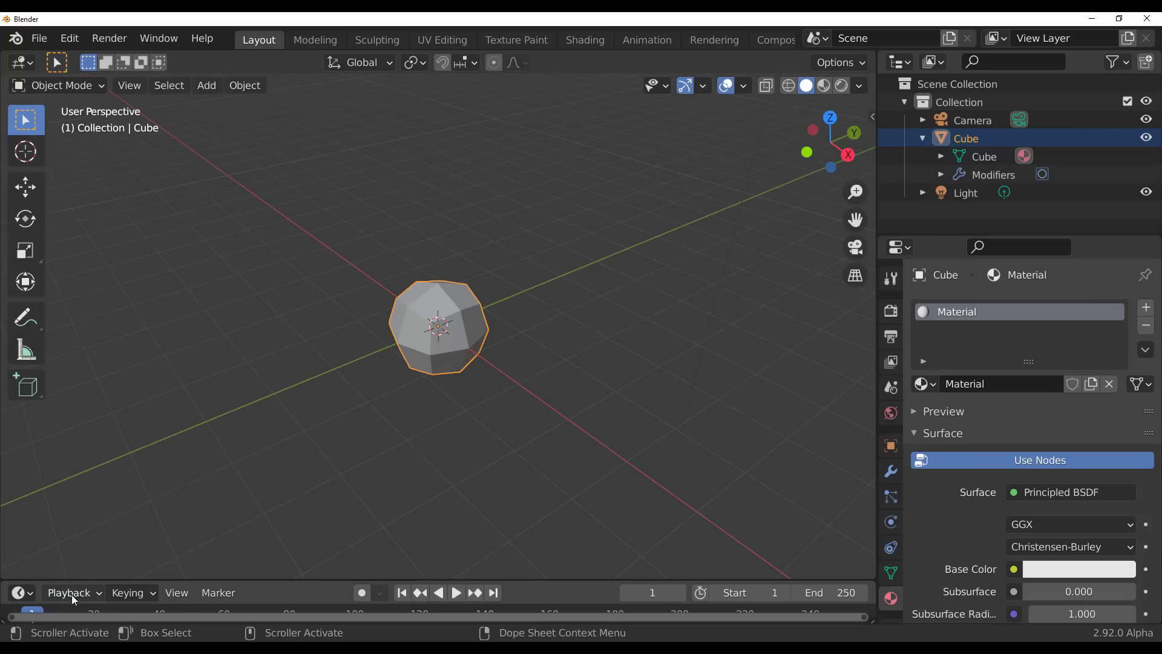
Step: Switch the cube's Subdivision modifier to Simple and set its viewport levels to 4
mouse_move(482, 455)
middle_mouse_down()
mouse_move(408, 439)
mouse_move(475, 445)
middle_mouse_up()
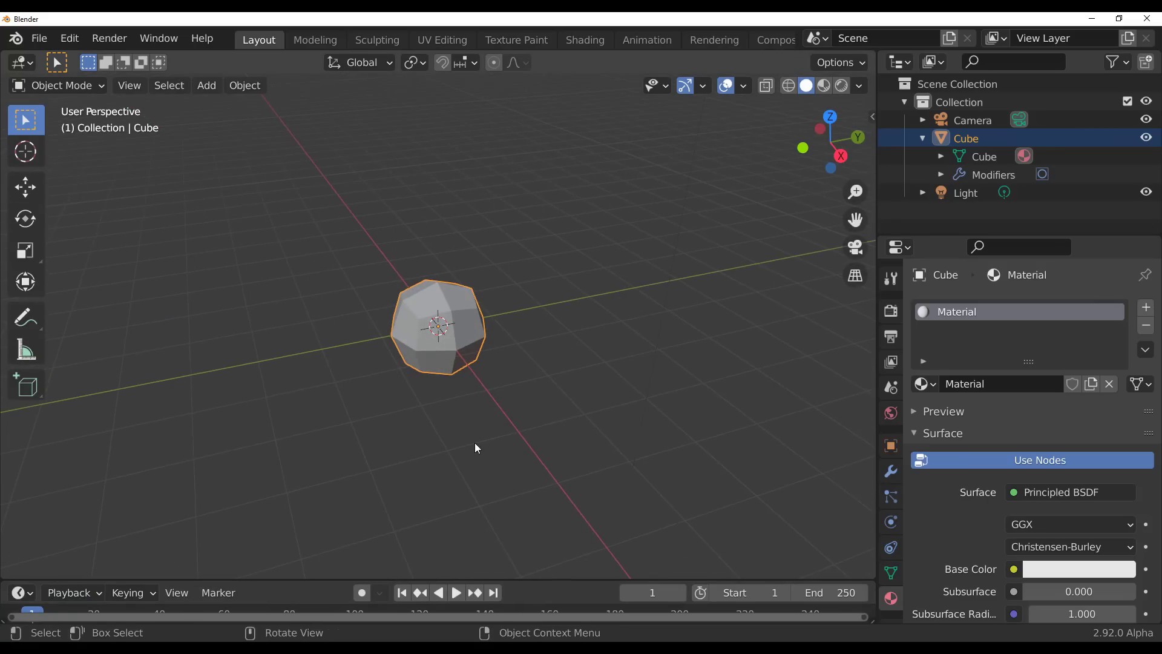
left_click(548, 370)
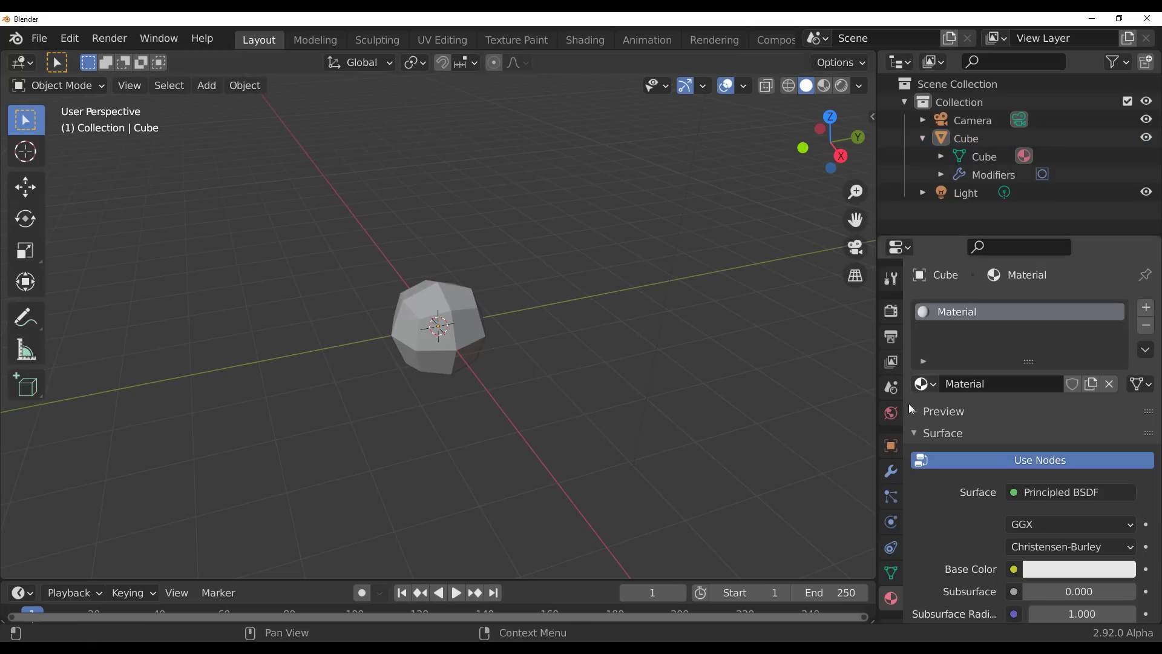
left_click(436, 329)
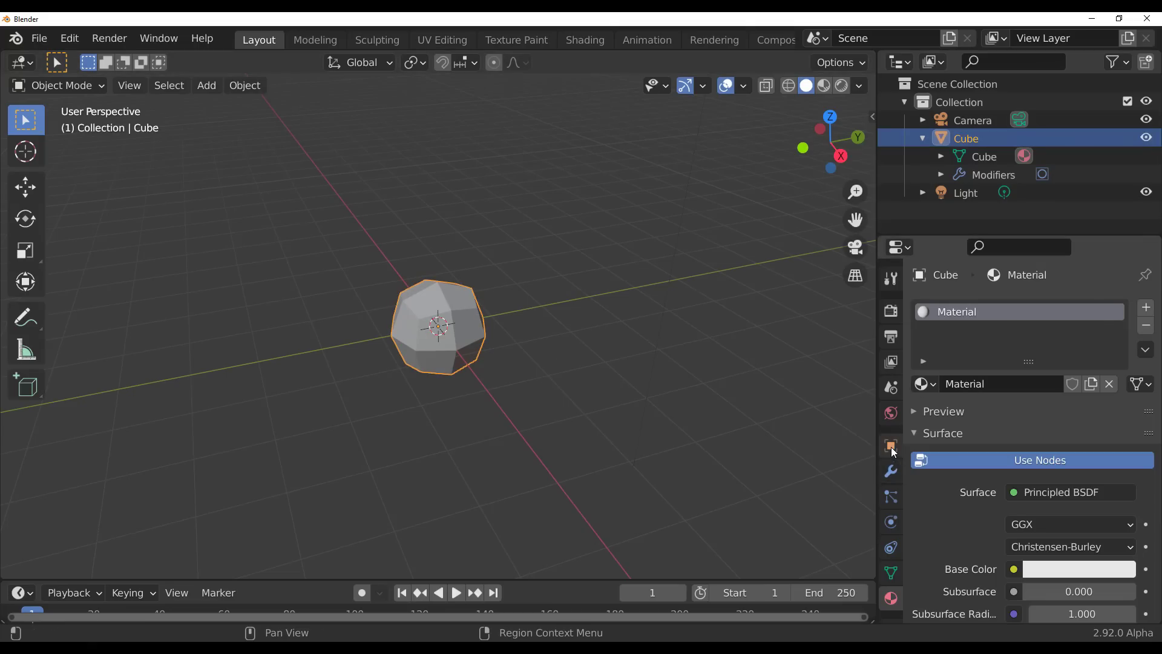
left_click(891, 471)
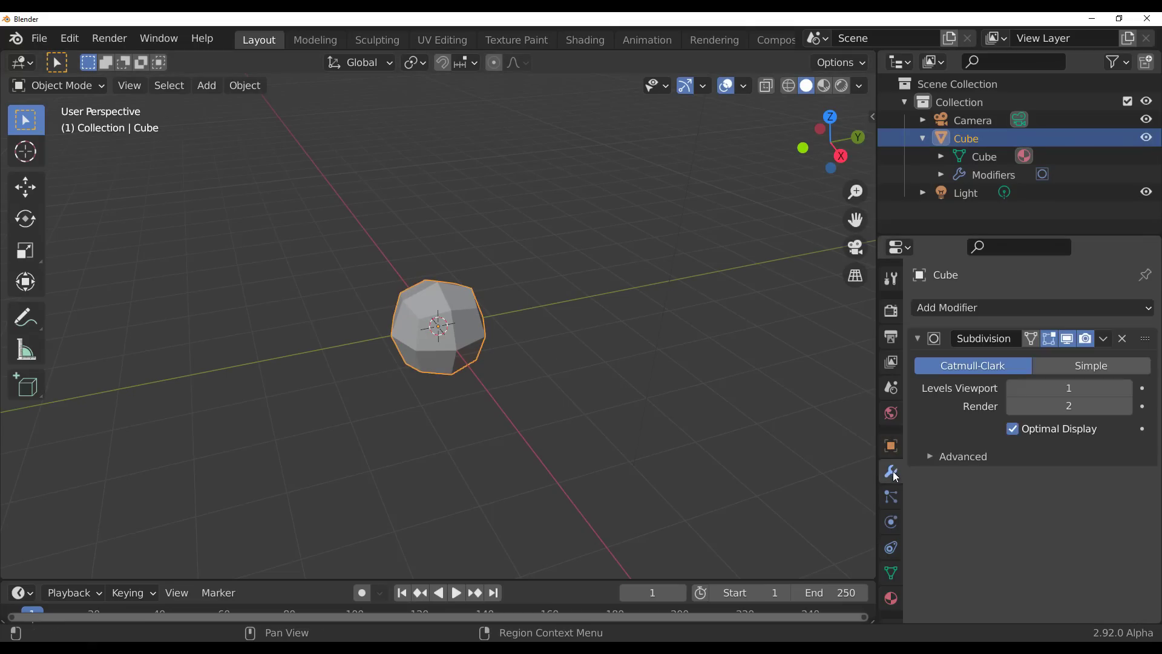
left_click(1105, 369)
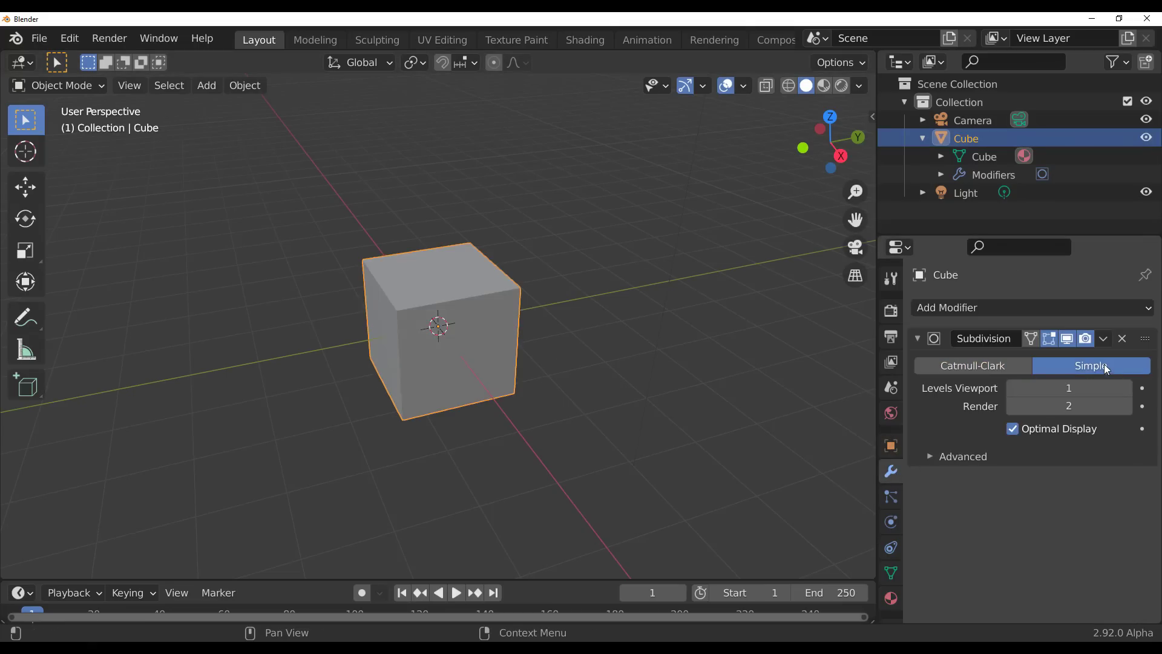
left_click(1125, 388)
left_click(1126, 388)
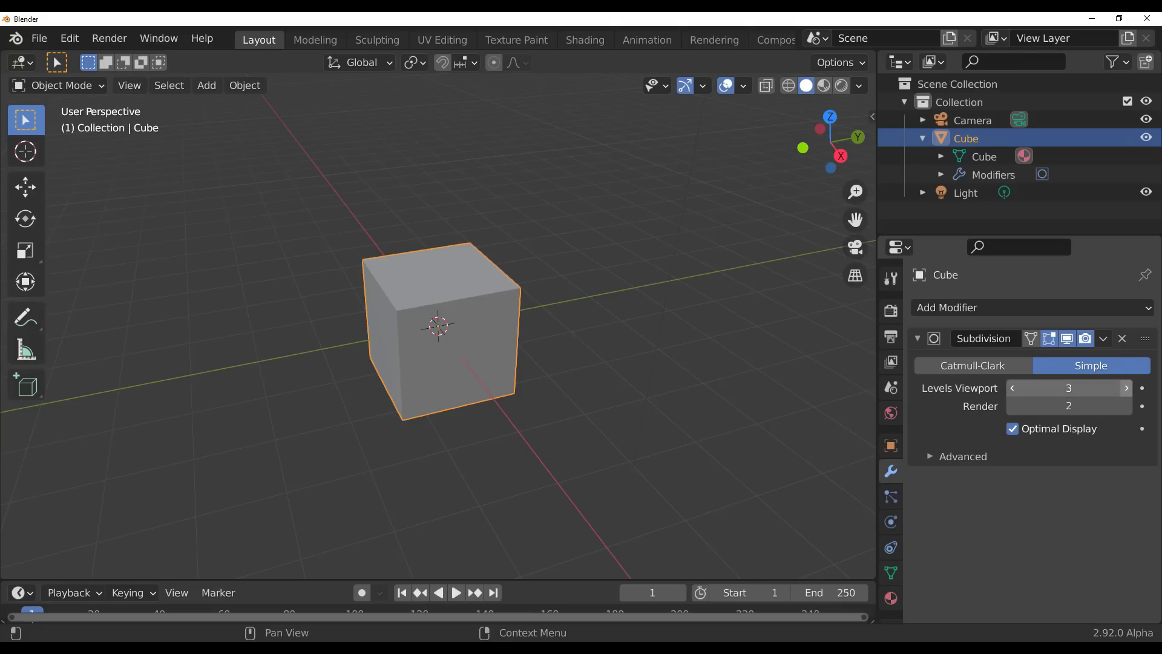
left_click(1127, 388)
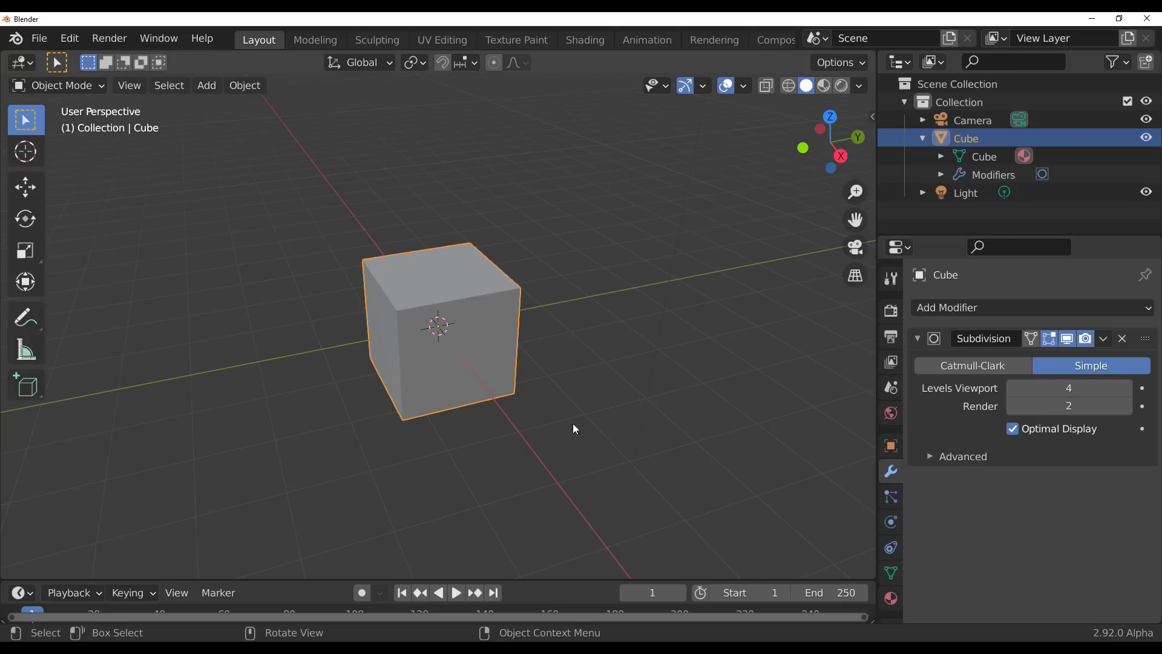
Step: Add a lattice around the cube and scale it up until it slightly exceeds the cube on all sides
left_click(600, 361)
middle_click_drag(600, 361, 541, 289)
scroll(541, 289, "up", 2)
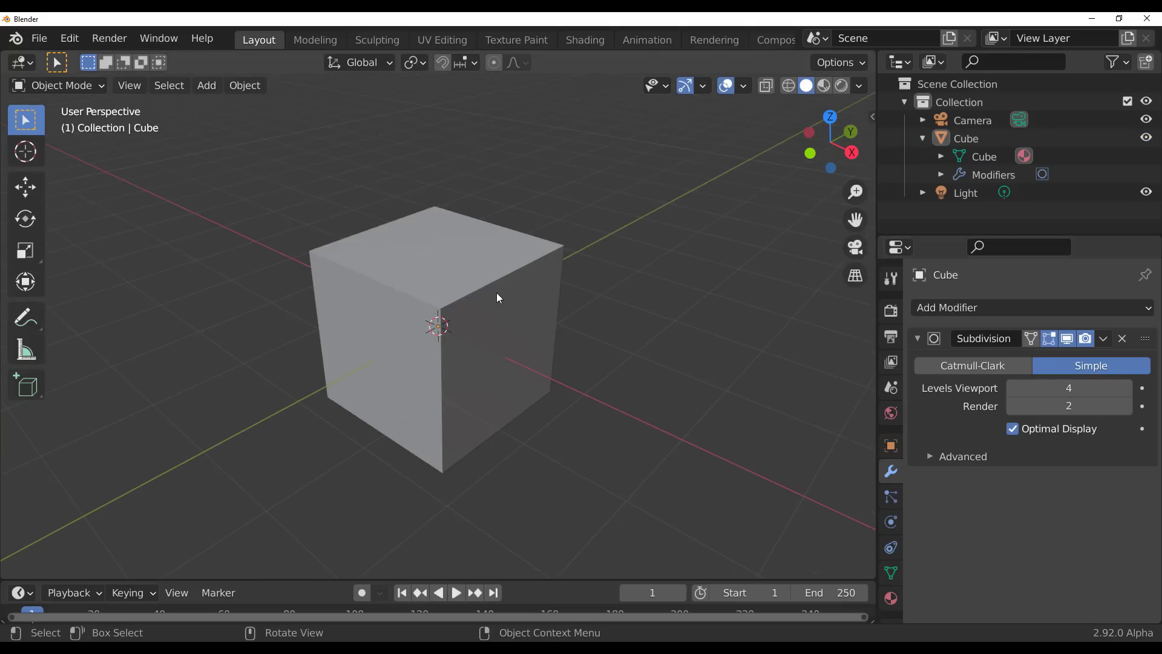
key("shift+a")
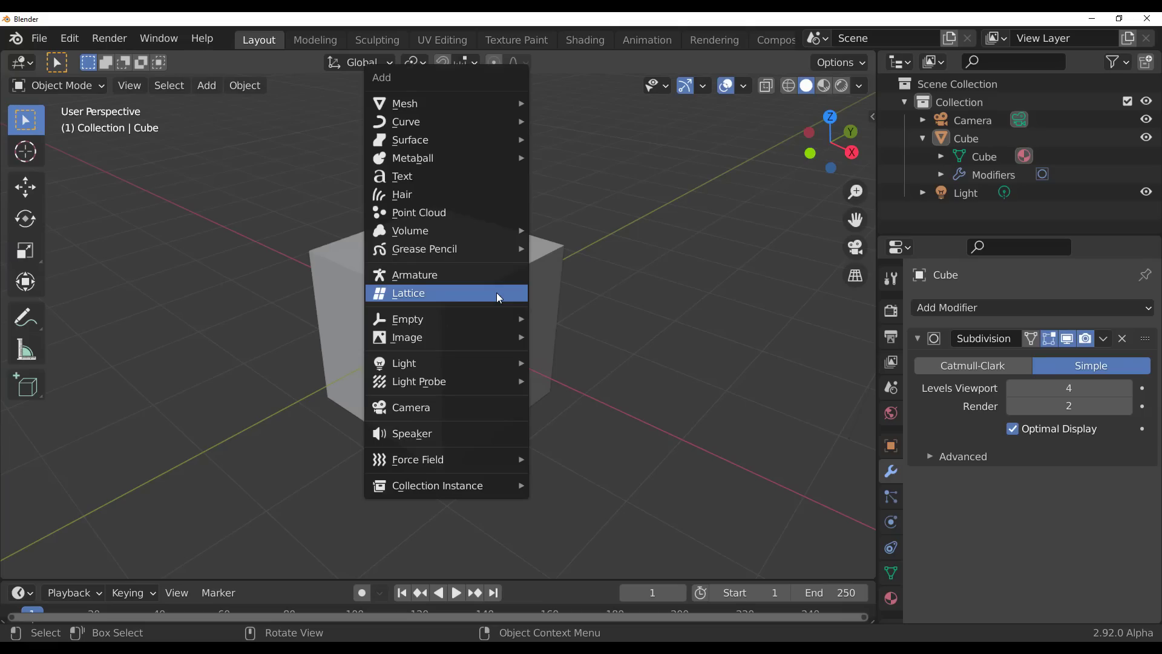
left_click(497, 292)
key("s")
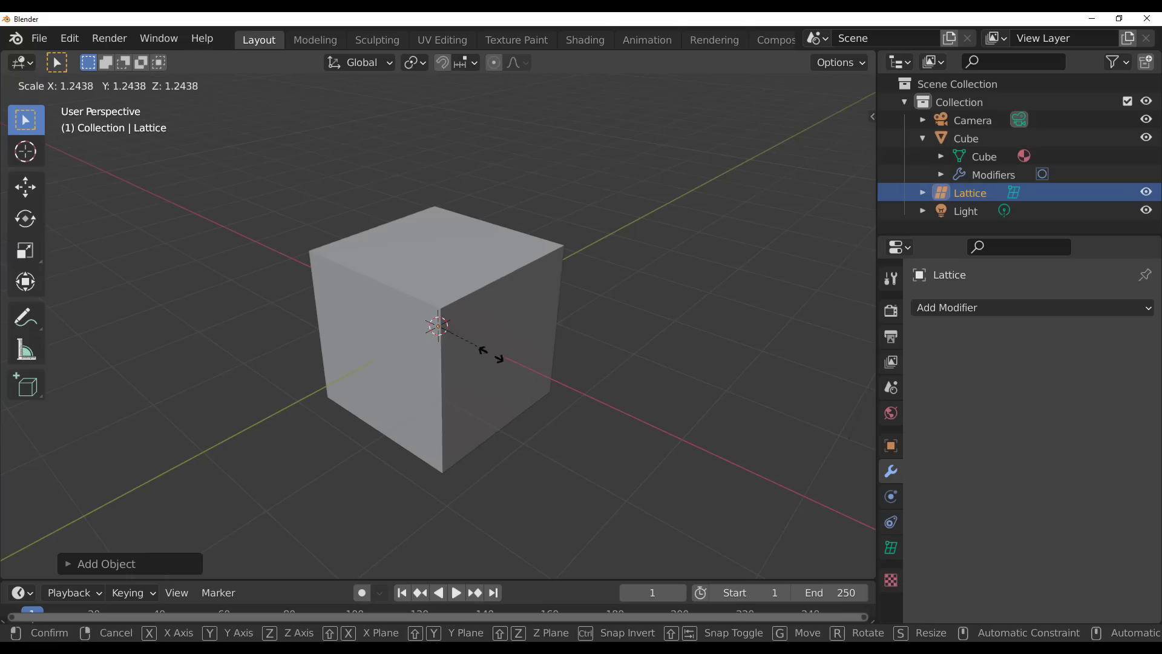
left_click(518, 381)
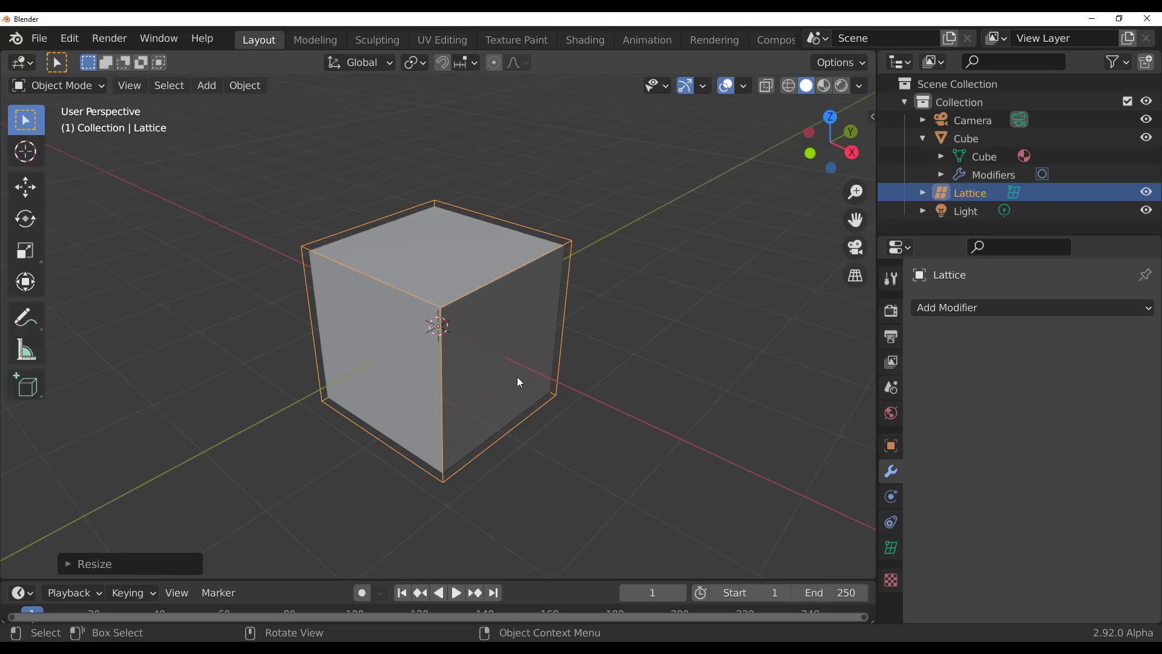
Step: Add a Simple Deform modifier to the lattice and inspect its twisted cage around the cube
middle_click_drag(475, 381, 464, 318)
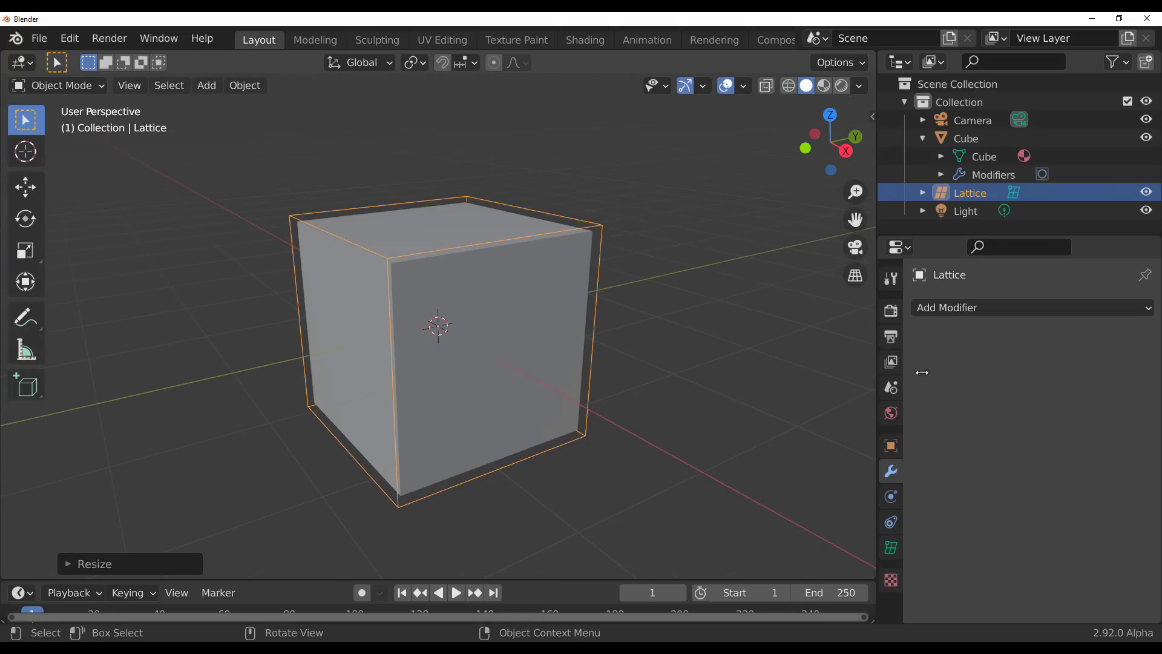
left_click(970, 309)
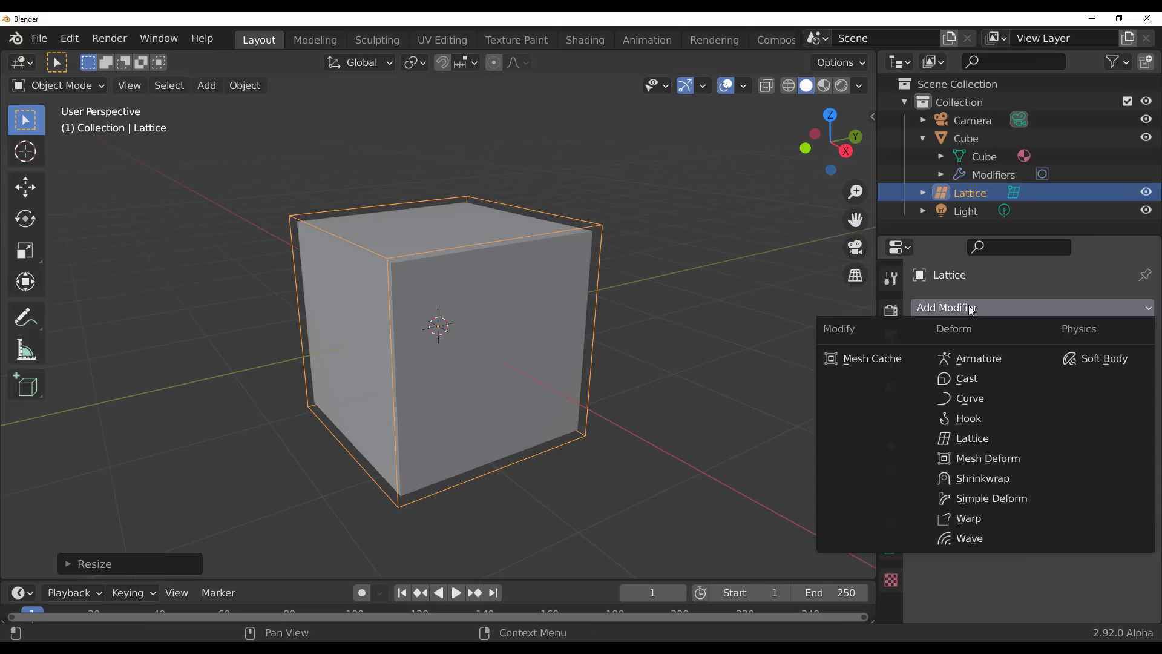
left_click(985, 499)
middle_click_drag(803, 467, 848, 448)
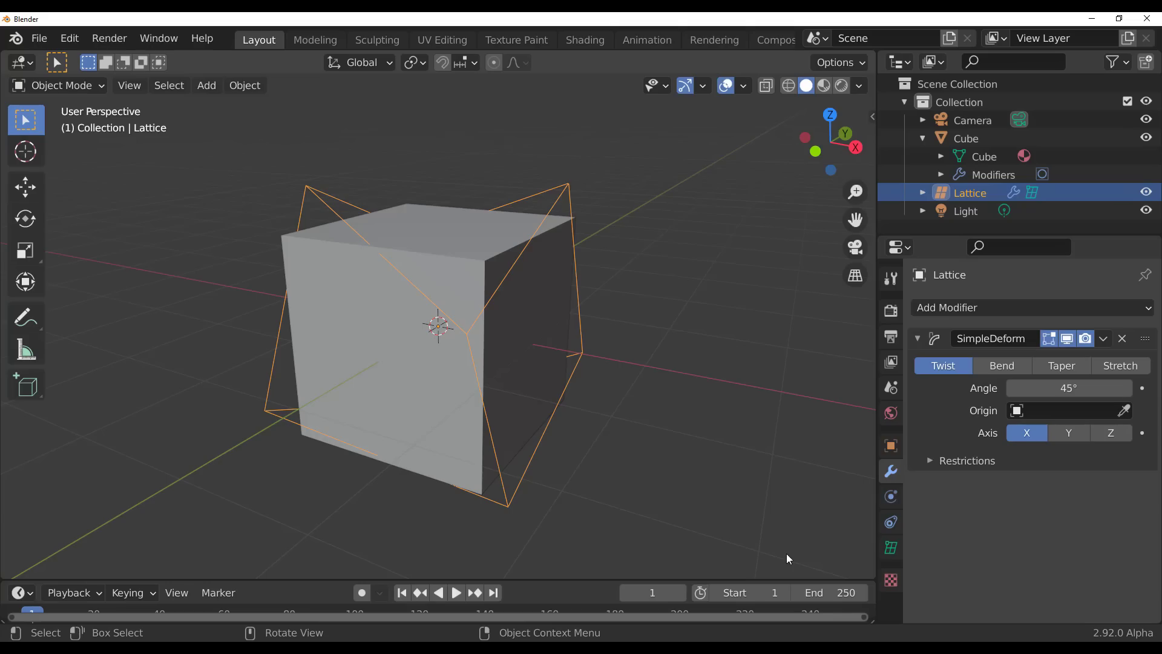
middle_click_drag(786, 554, 728, 418)
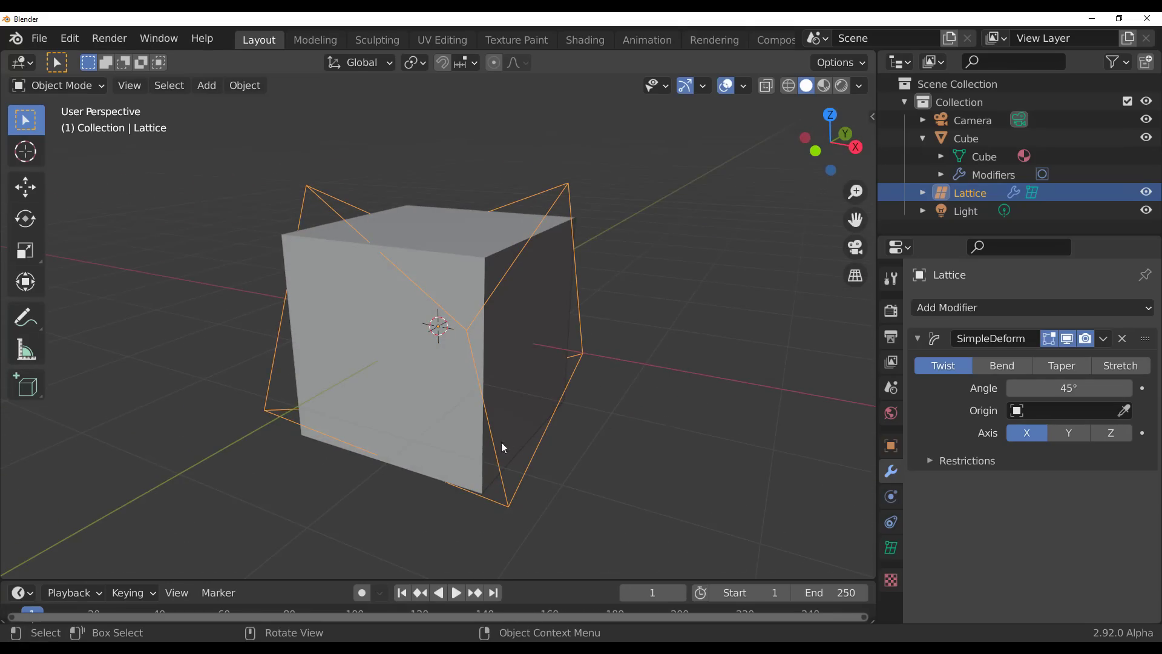
middle_click_drag(502, 447, 575, 455)
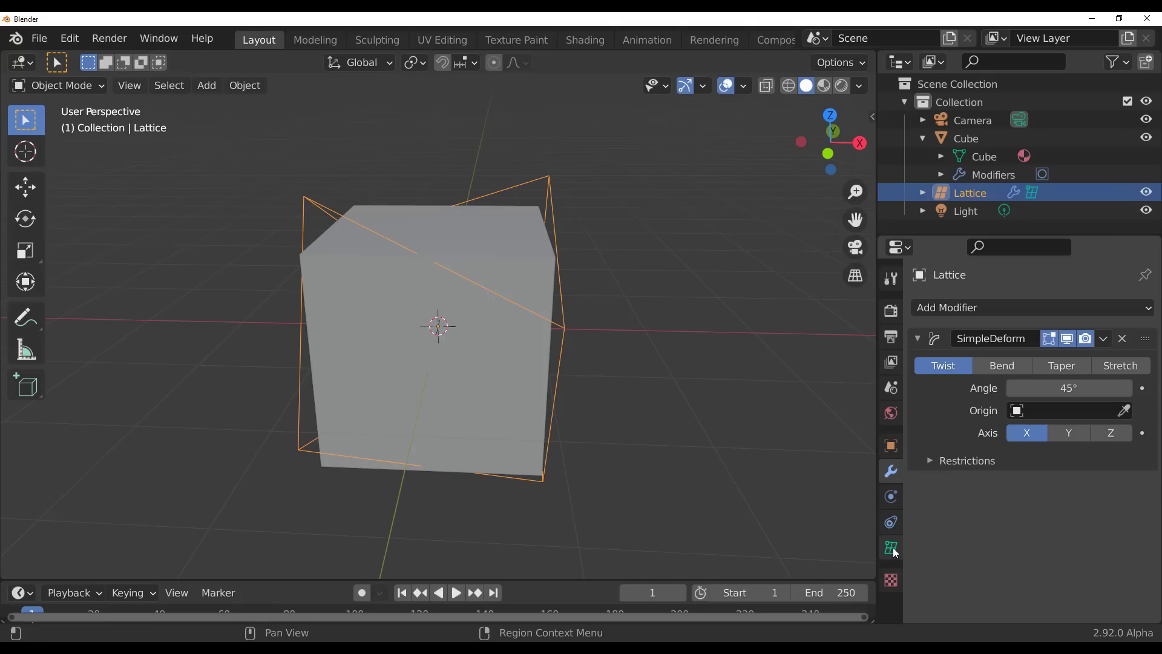
Step: Set the lattice's U, V and W resolution to 6 in its data properties
left_click(1035, 191)
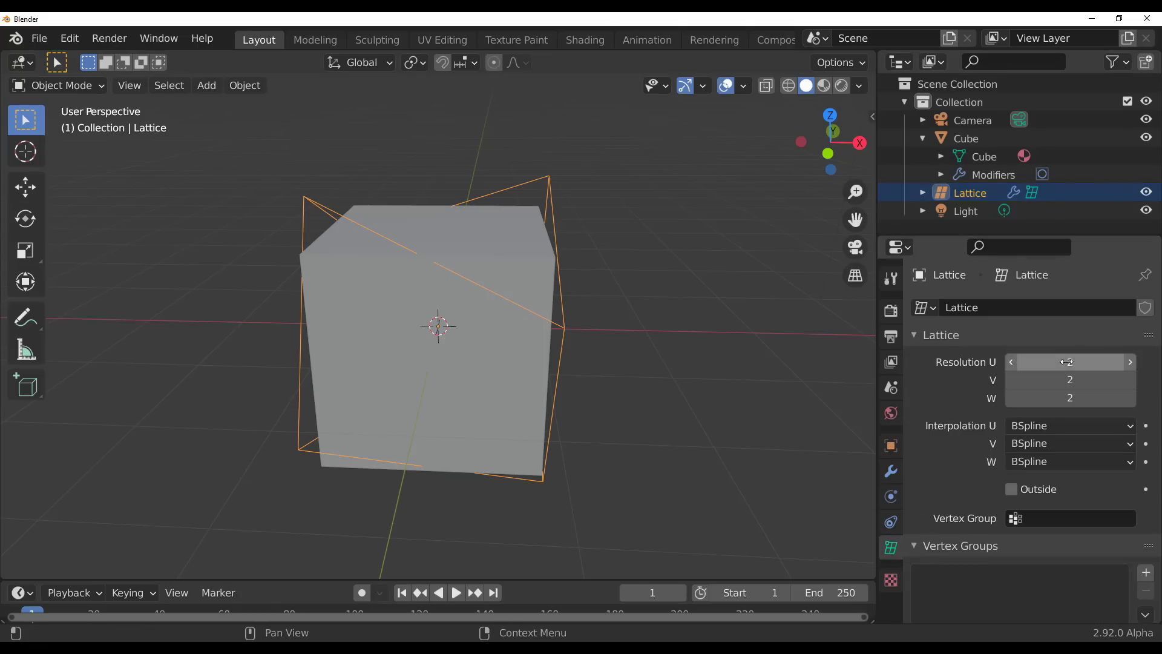
left_click_drag(1070, 362, 1102, 398)
middle_click_drag(602, 288, 439, 297)
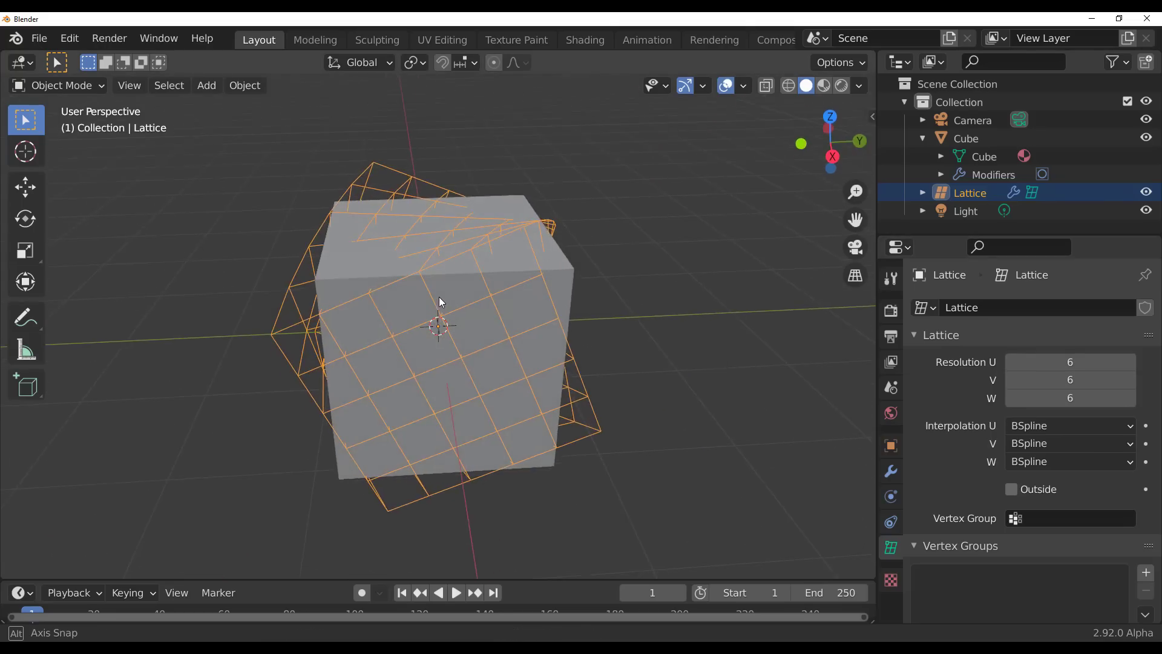
Step: Switch the lattice's Simple Deform modifier to Bend and inspect the bent cage
left_click(891, 472)
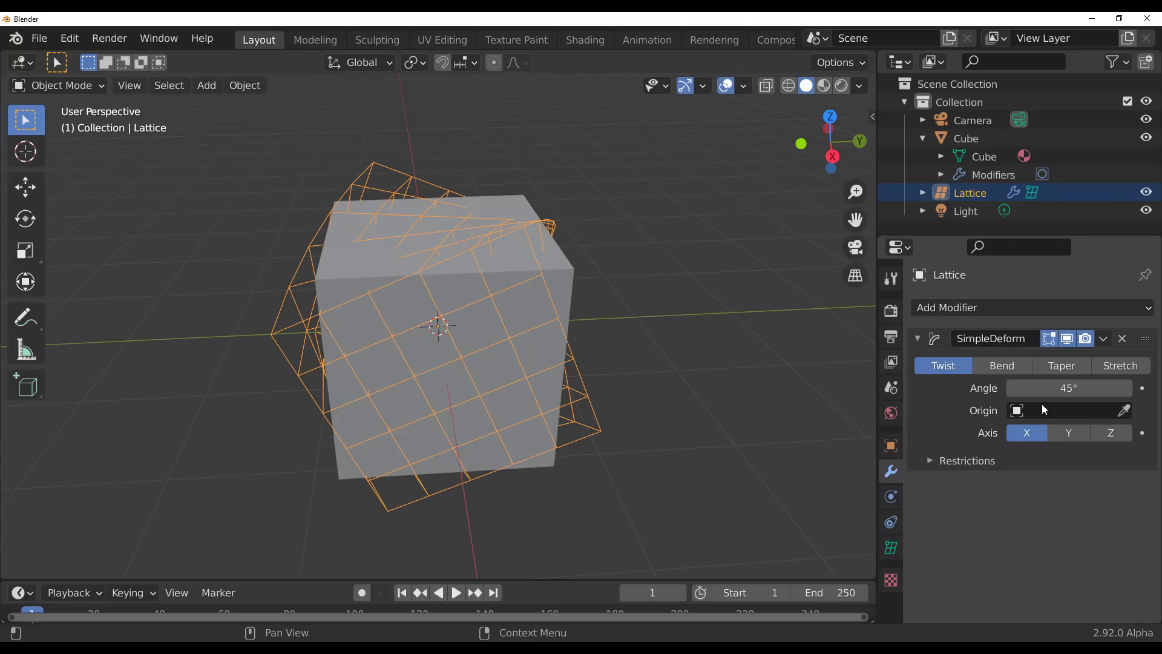
left_click(996, 365)
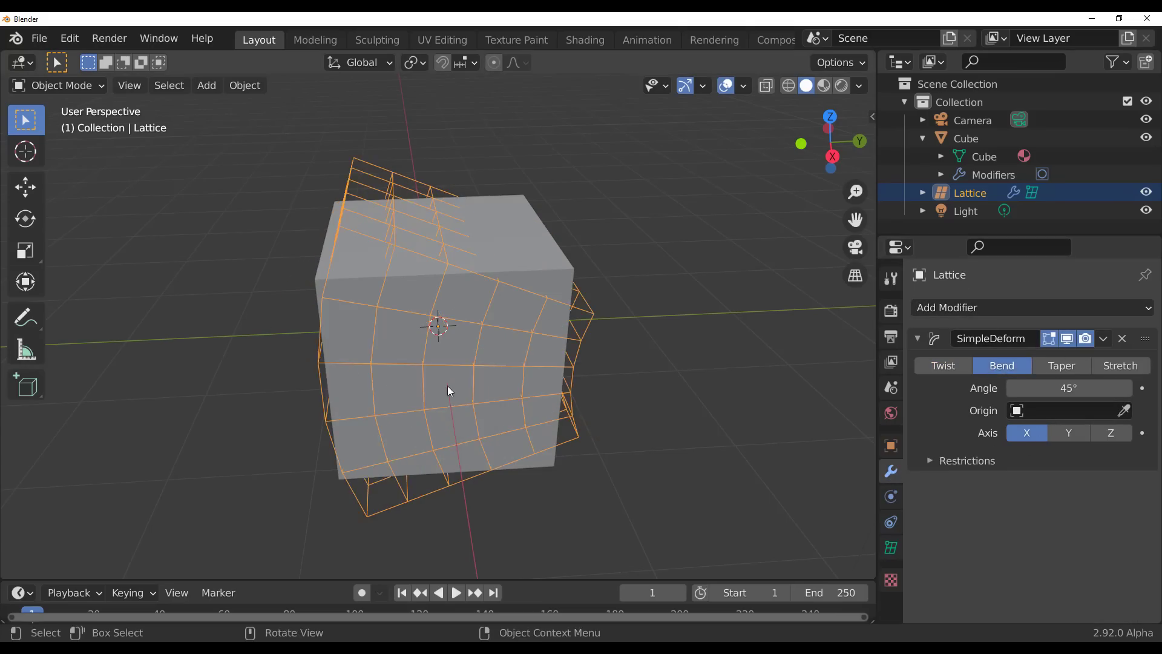
middle_click_drag(448, 389, 394, 363)
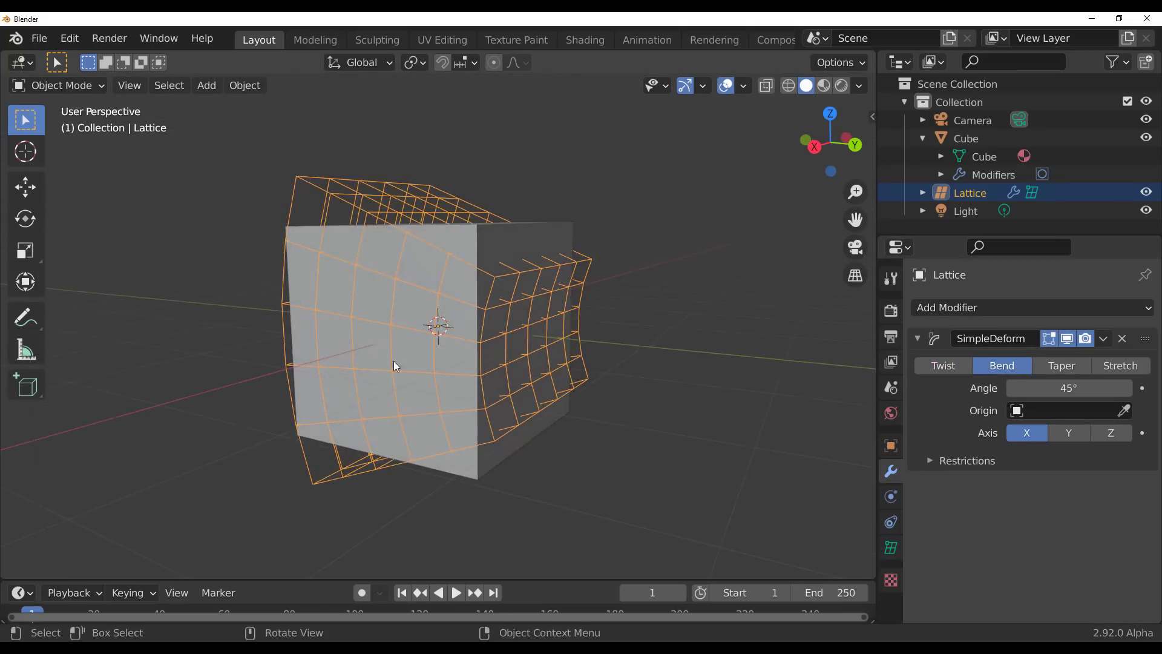
left_click(1103, 339)
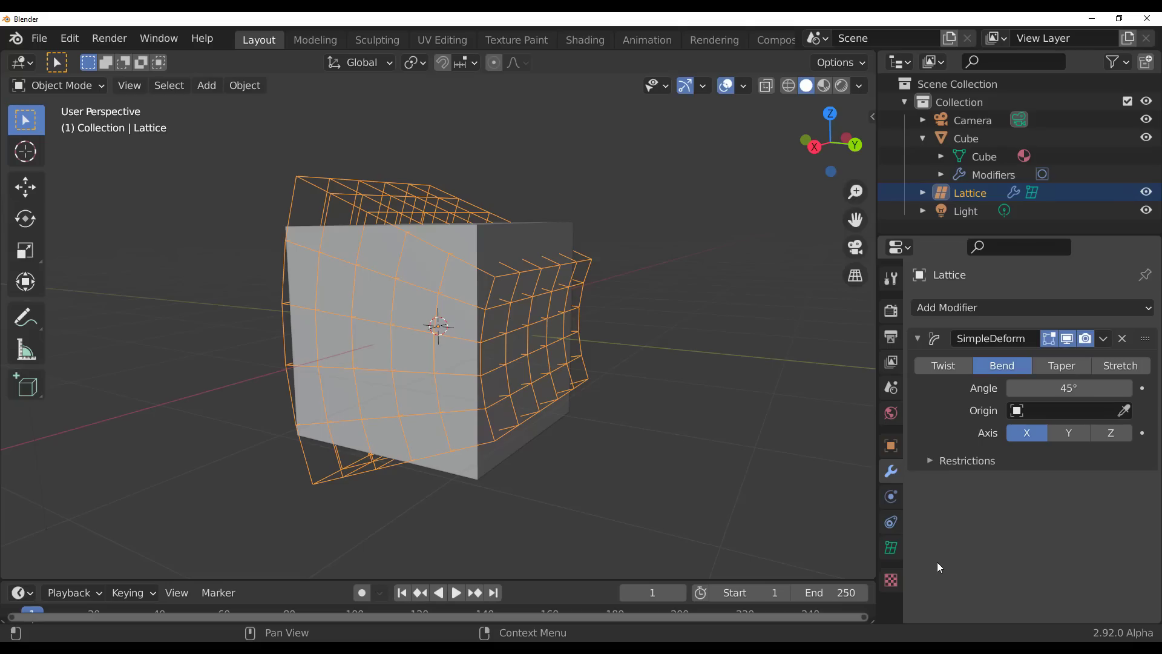
Step: Select the cube and add a Lattice modifier below its Subdivision modifier
left_click(590, 481)
left_click(478, 463)
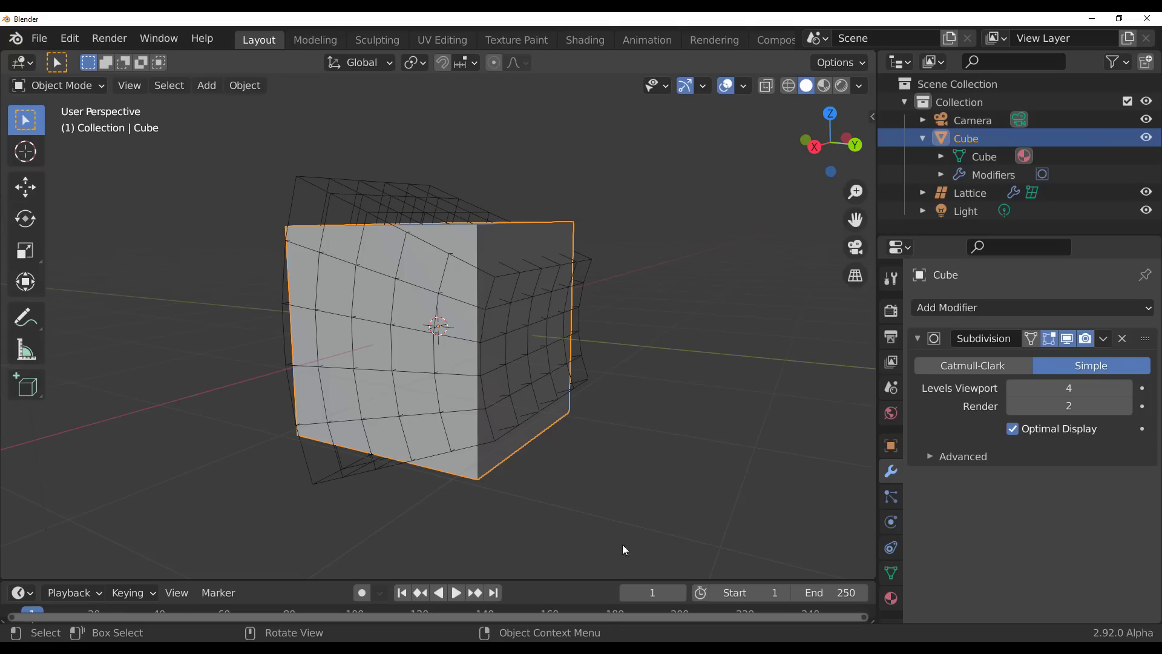
left_click(1000, 309)
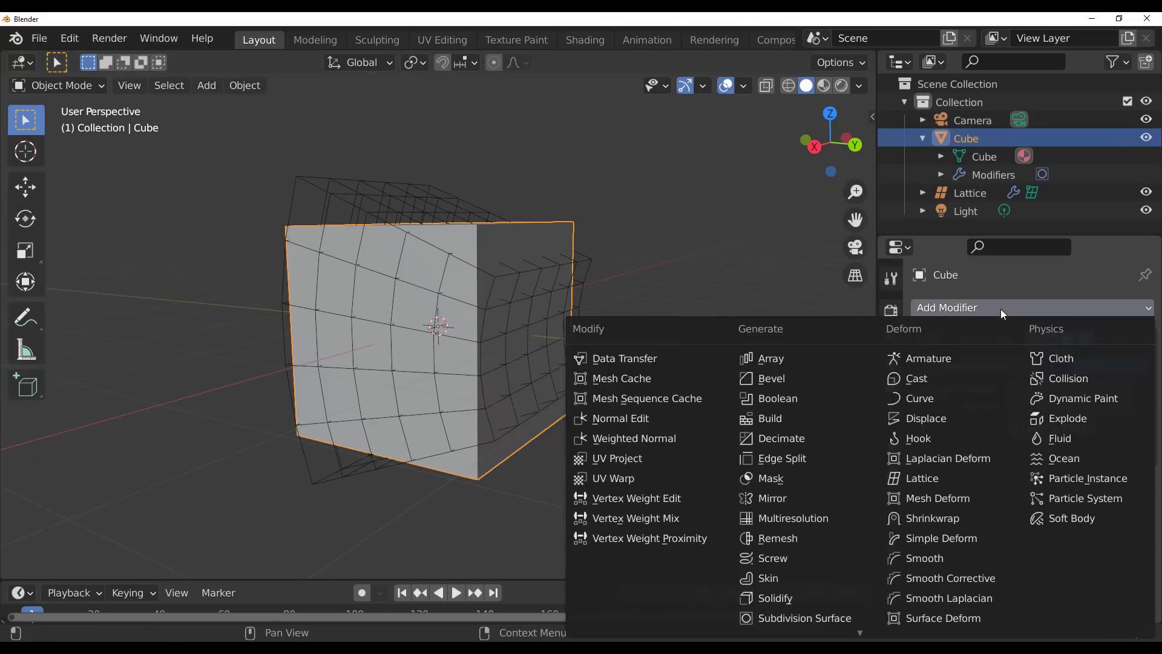
left_click(926, 477)
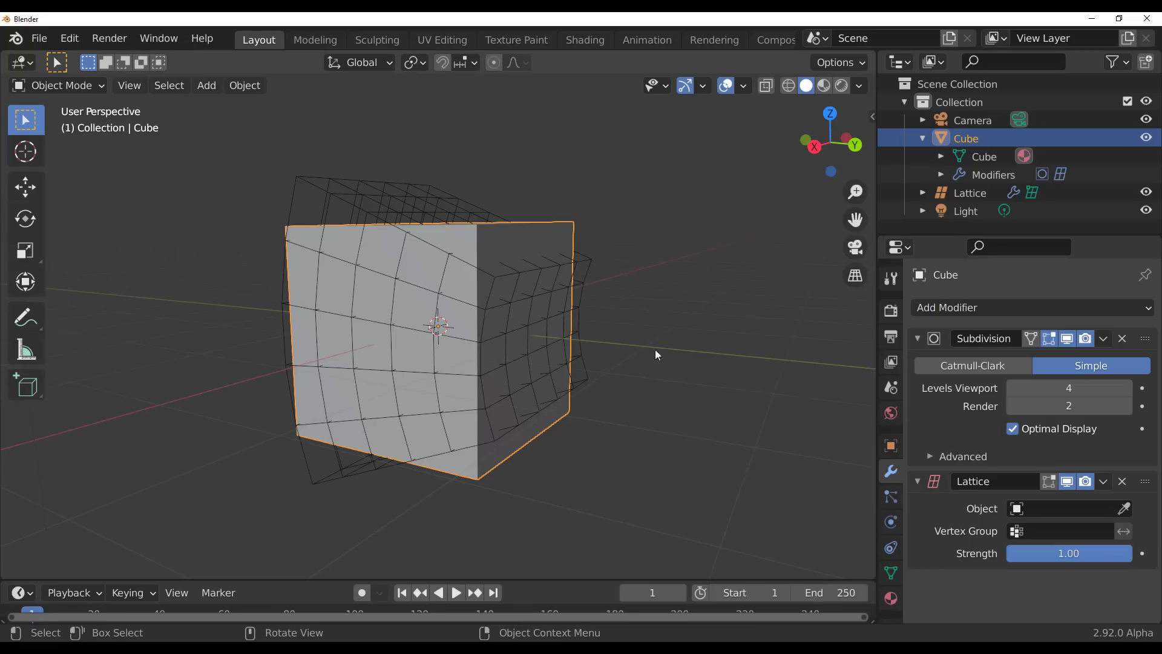
Step: Set the Lattice object as the target of the cube's Lattice modifier and inspect the deformed cube
middle_click_drag(655, 350, 541, 183)
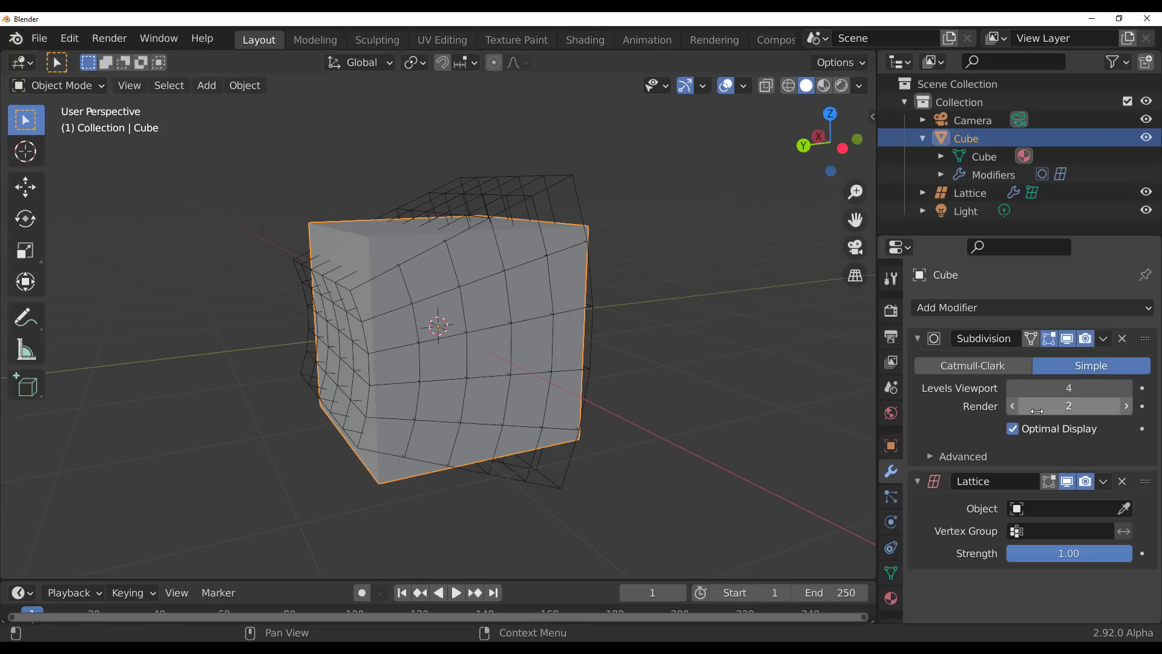
middle_click_drag(519, 286, 422, 248)
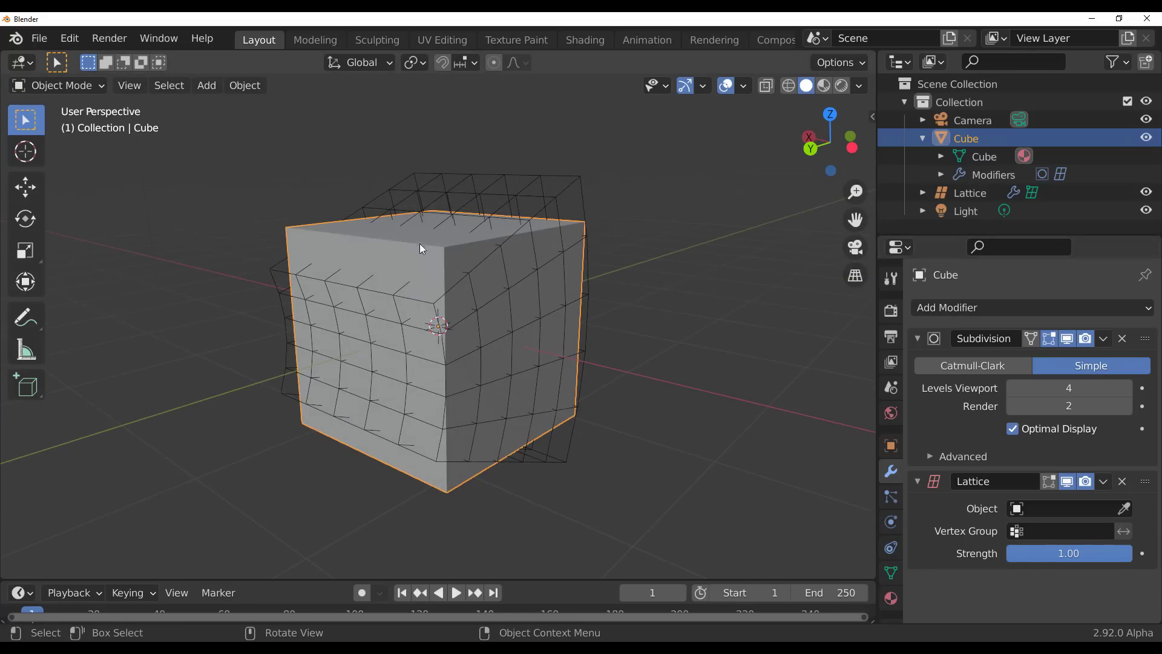
middle_click_drag(346, 281, 372, 289)
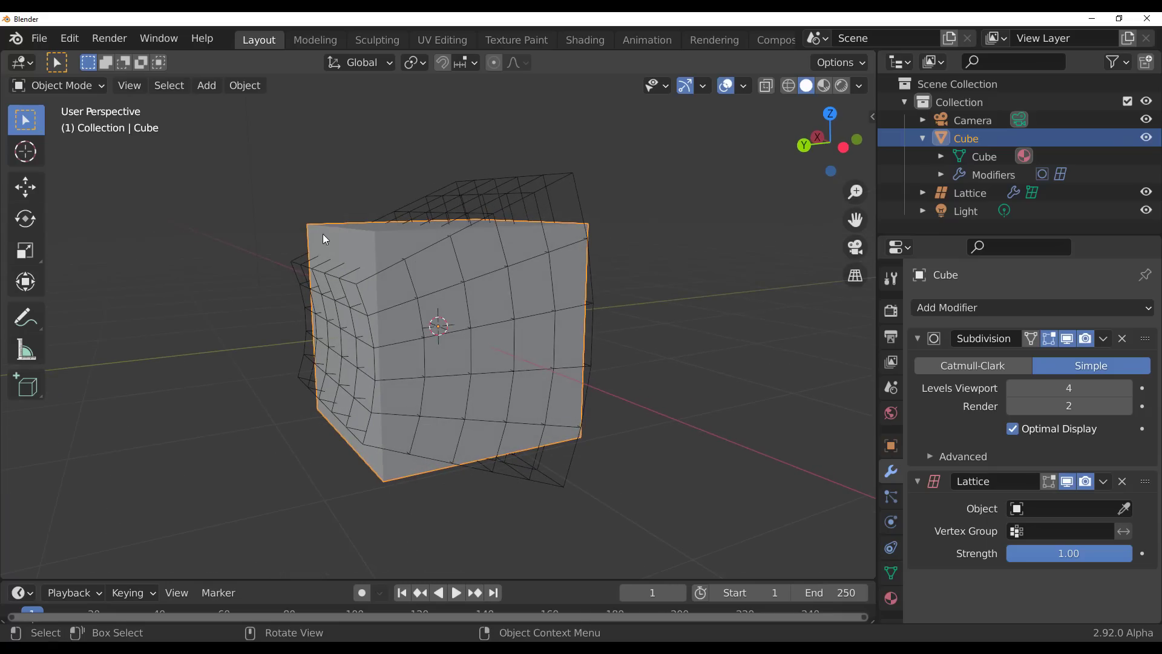
left_click(1065, 509)
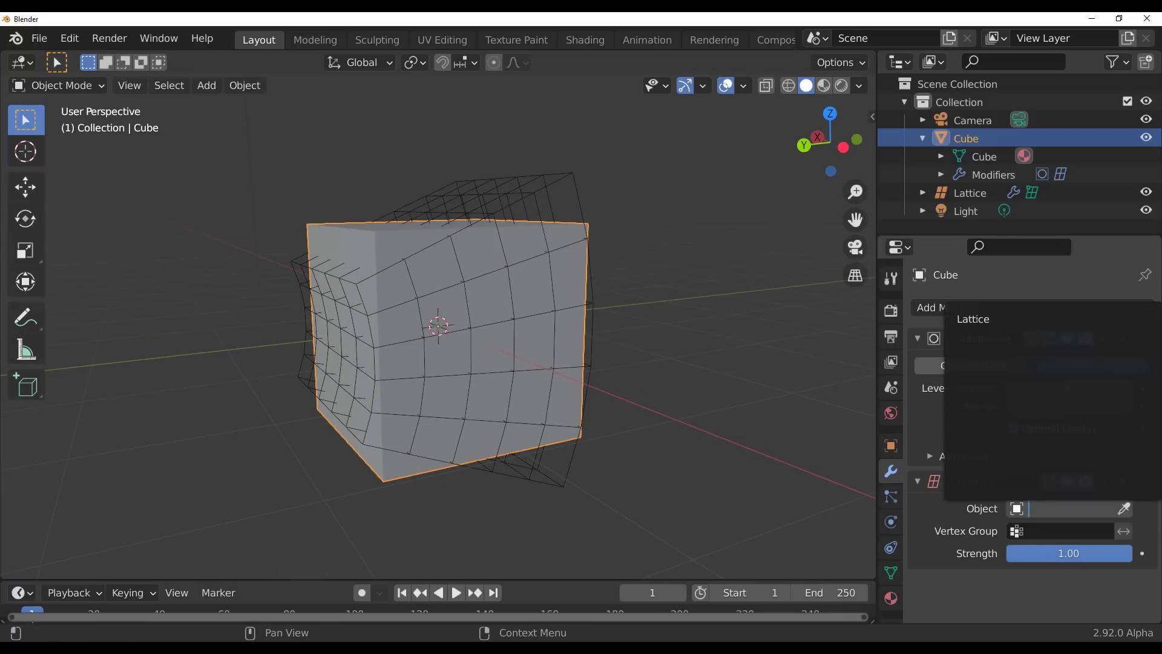
left_click(980, 319)
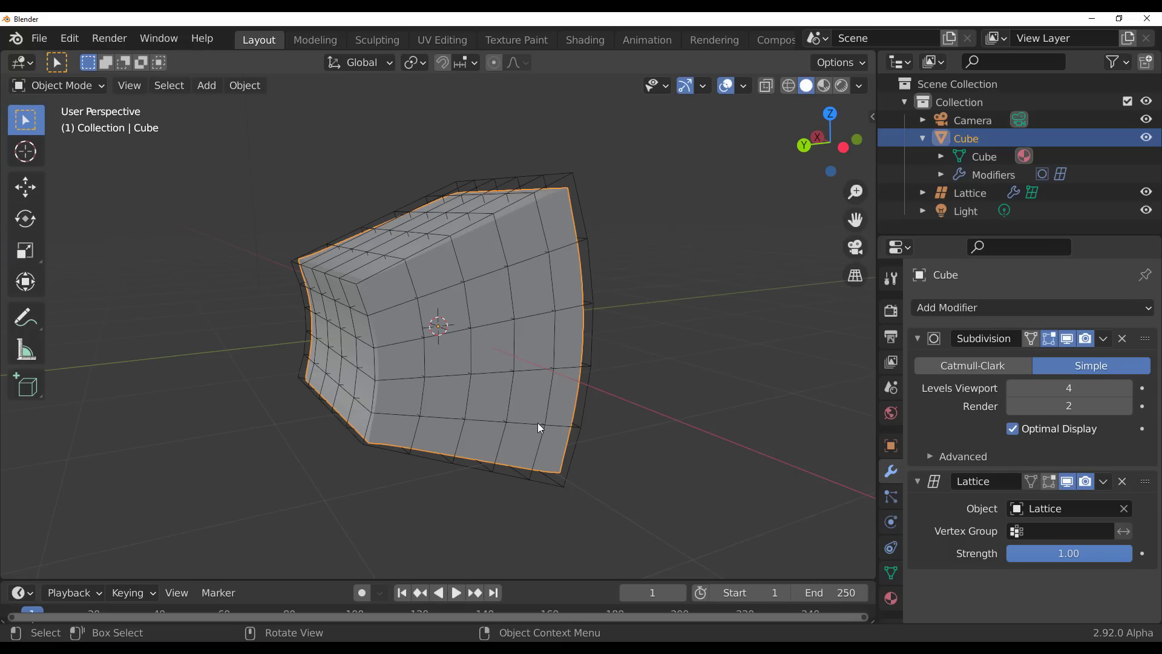
left_click(496, 488)
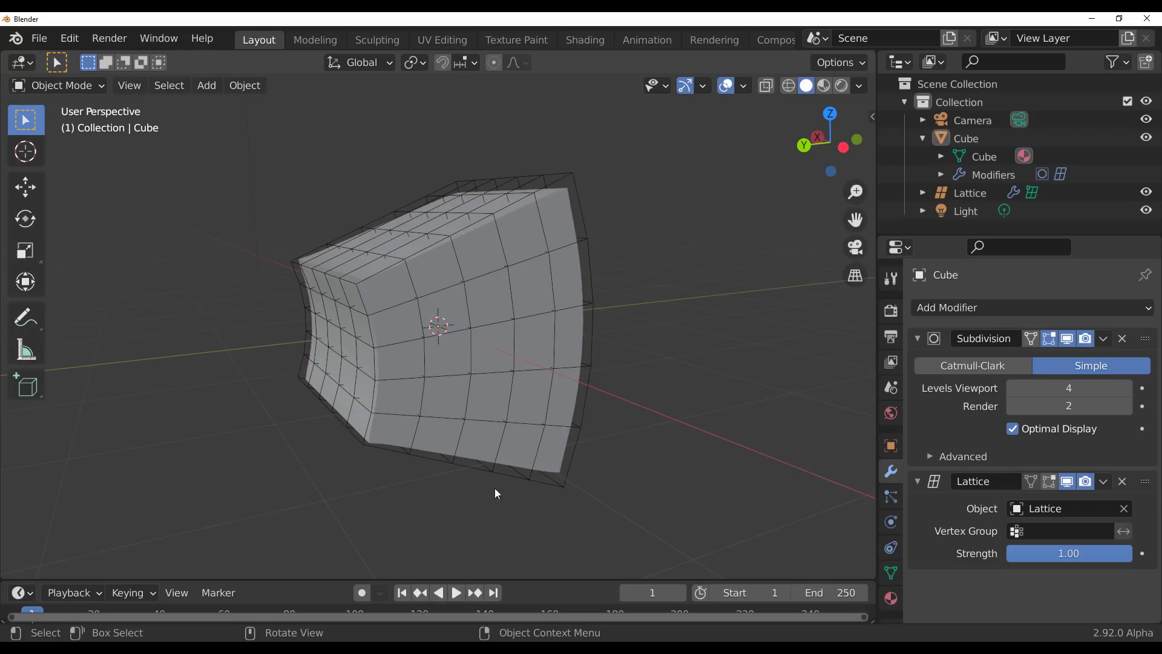
left_click(485, 440)
middle_click_drag(515, 422, 305, 364)
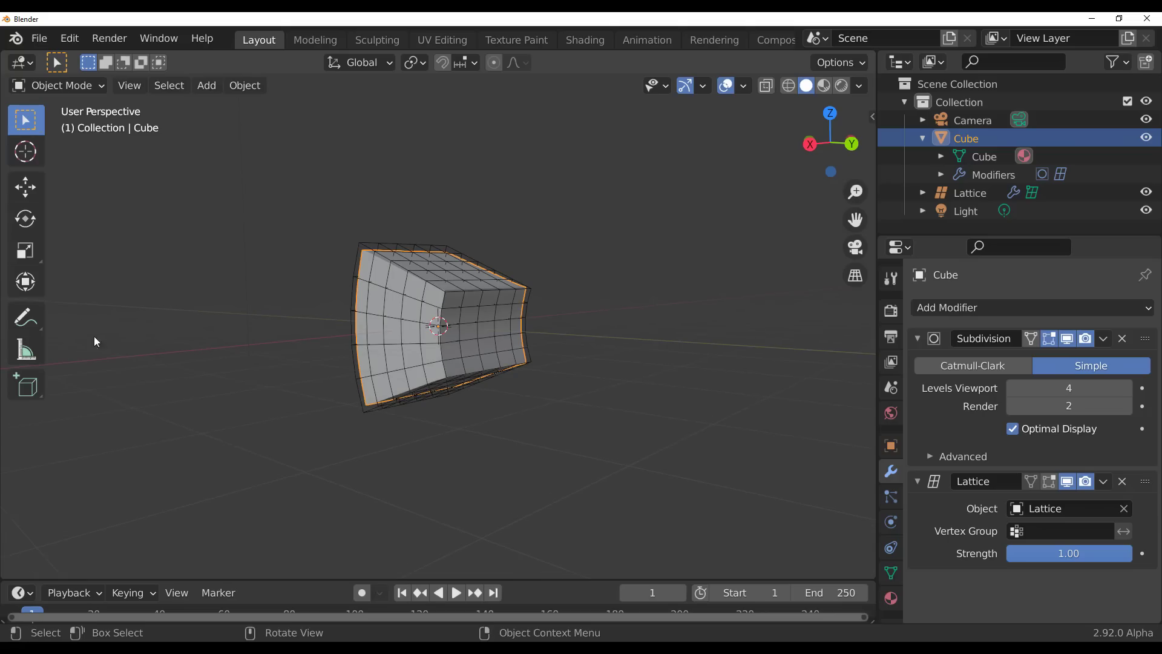
Step: Activate the Move tool, then select the lattice and apply its Simple Deform modifier
left_click(26, 188)
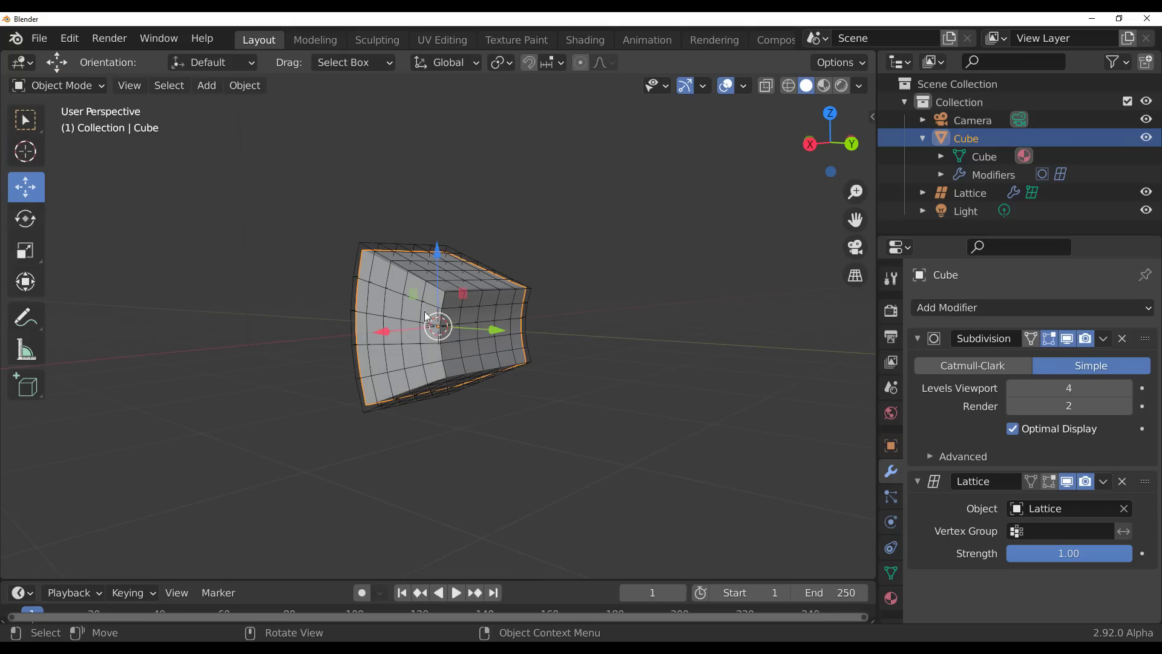
left_click_drag(437, 262, 403, 260)
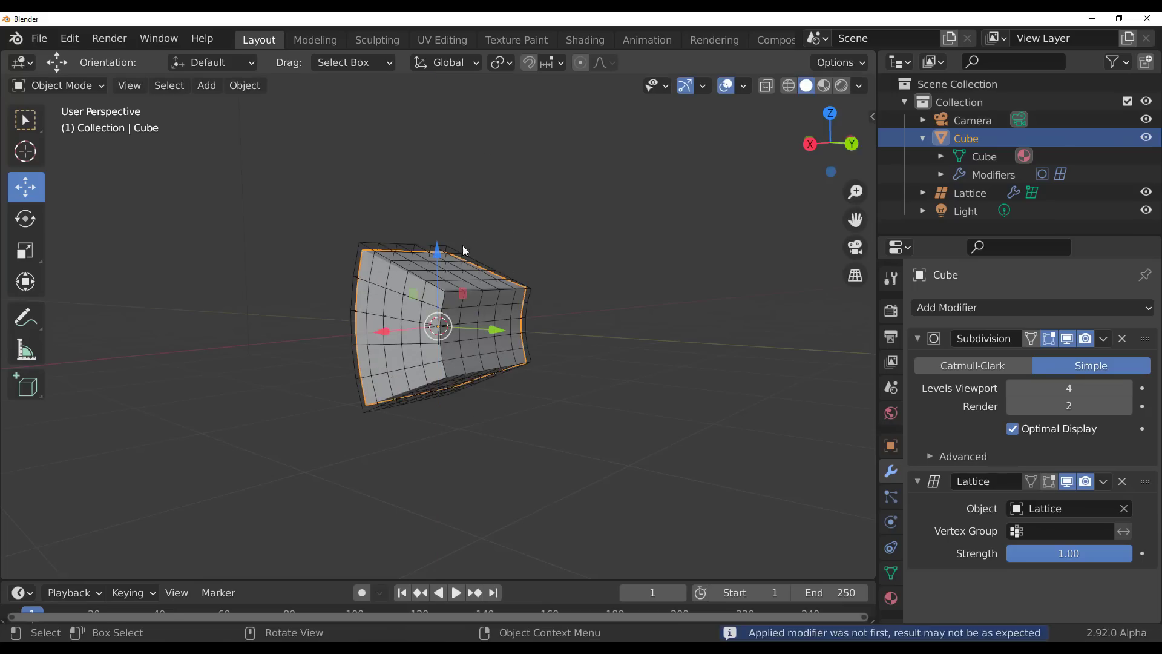
left_click(402, 250)
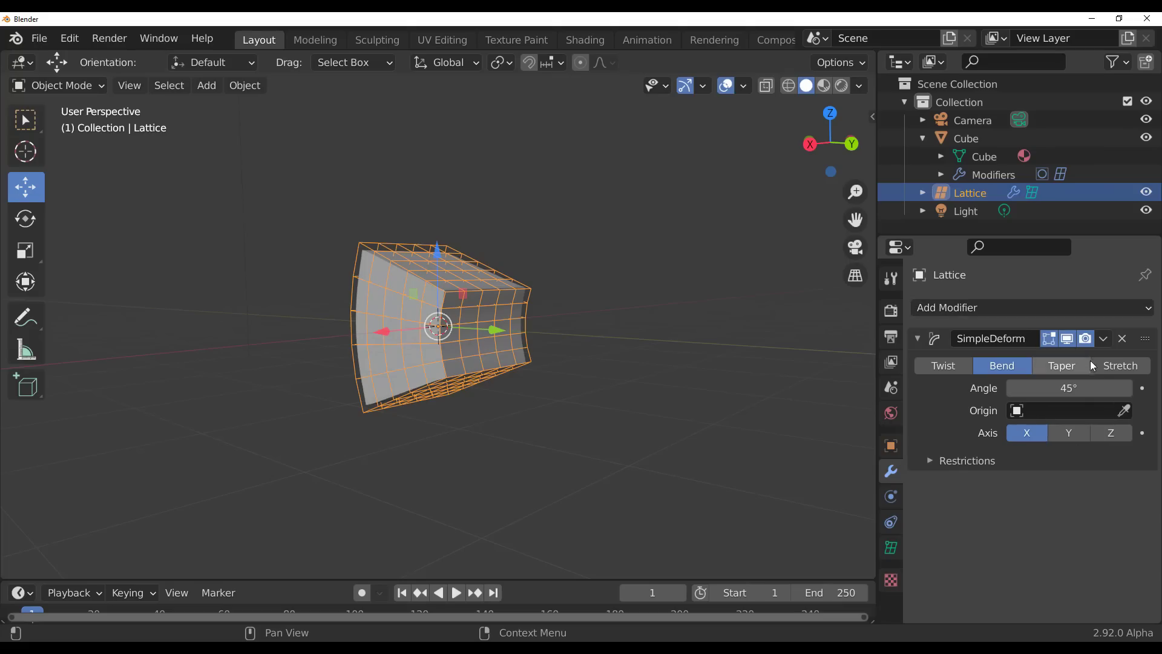
left_click(1103, 339)
left_click(1037, 359)
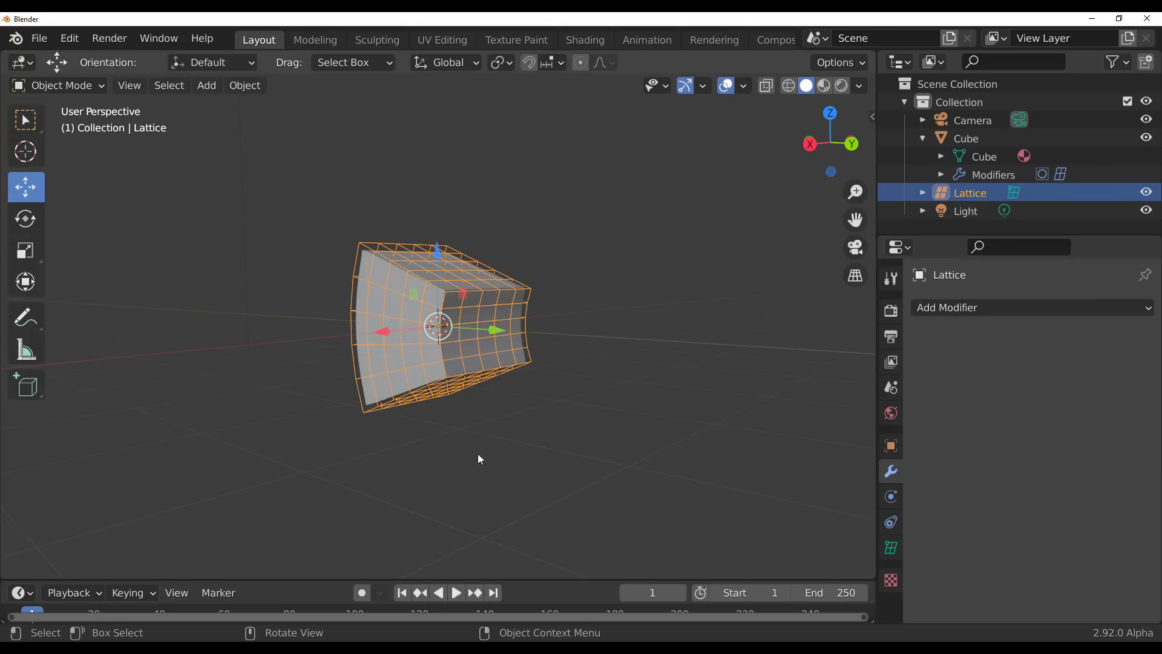
Step: Apply the cube's Subdivision modifier and its Lattice modifier to the mesh
left_click(490, 376)
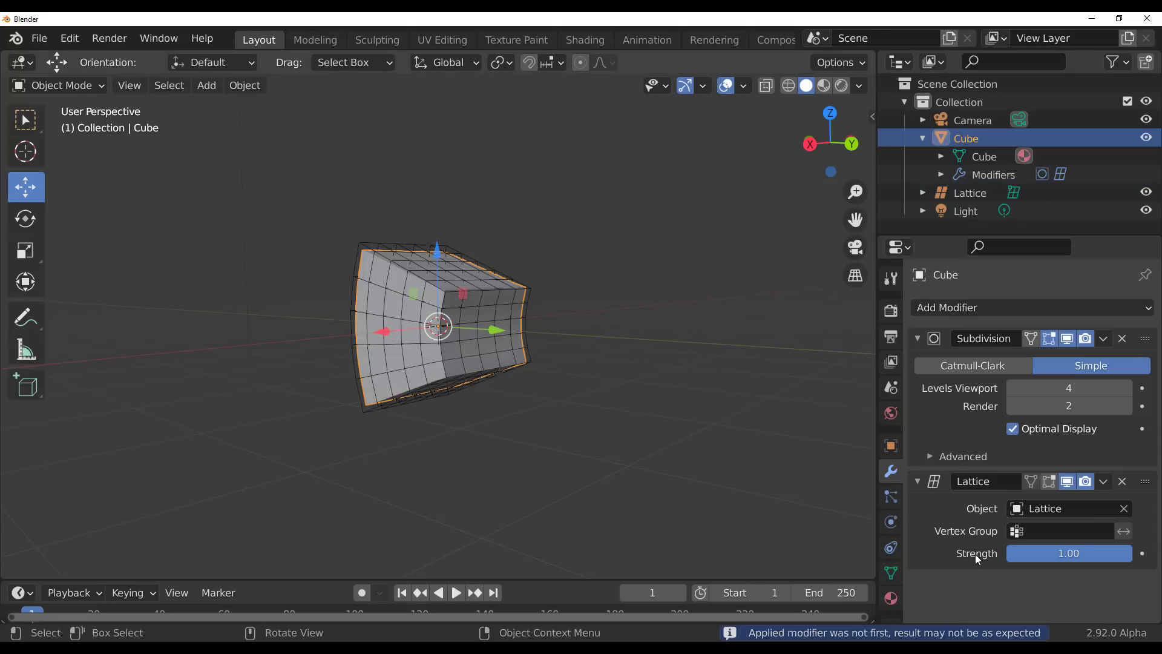
left_click(1104, 339)
left_click(1038, 356)
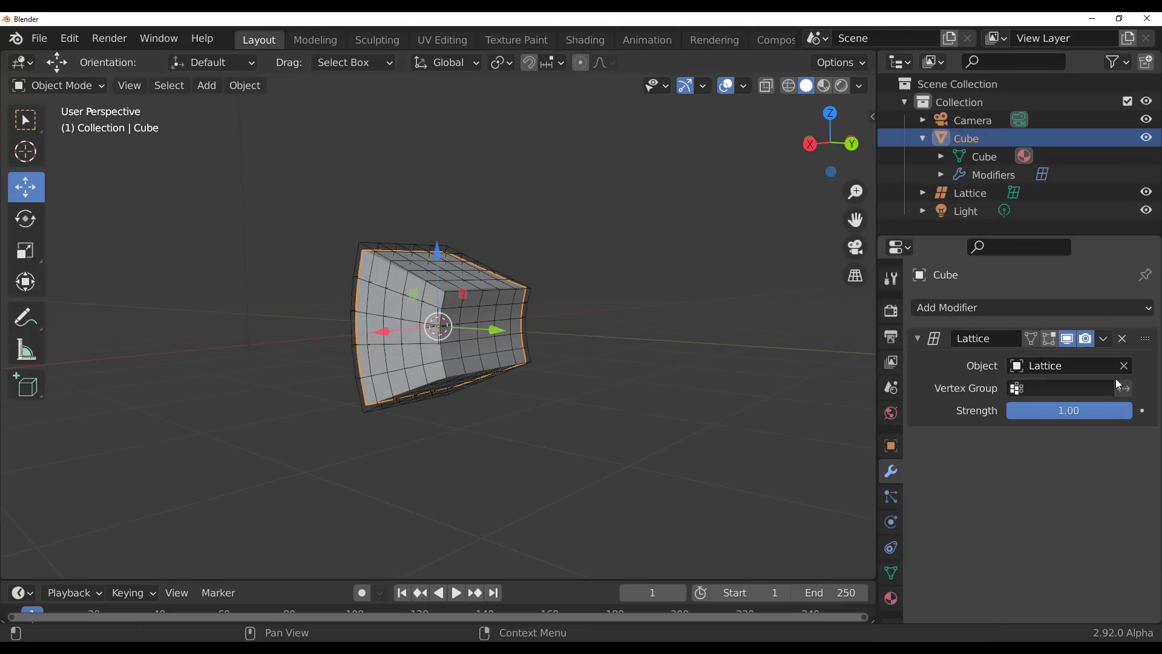
left_click(1104, 339)
left_click(1038, 360)
Step: Delete the lattice cage around the bent cube and inspect the remaining mesh
middle_click_drag(651, 464, 652, 397)
scroll(451, 351, "up", 4)
left_click(264, 224)
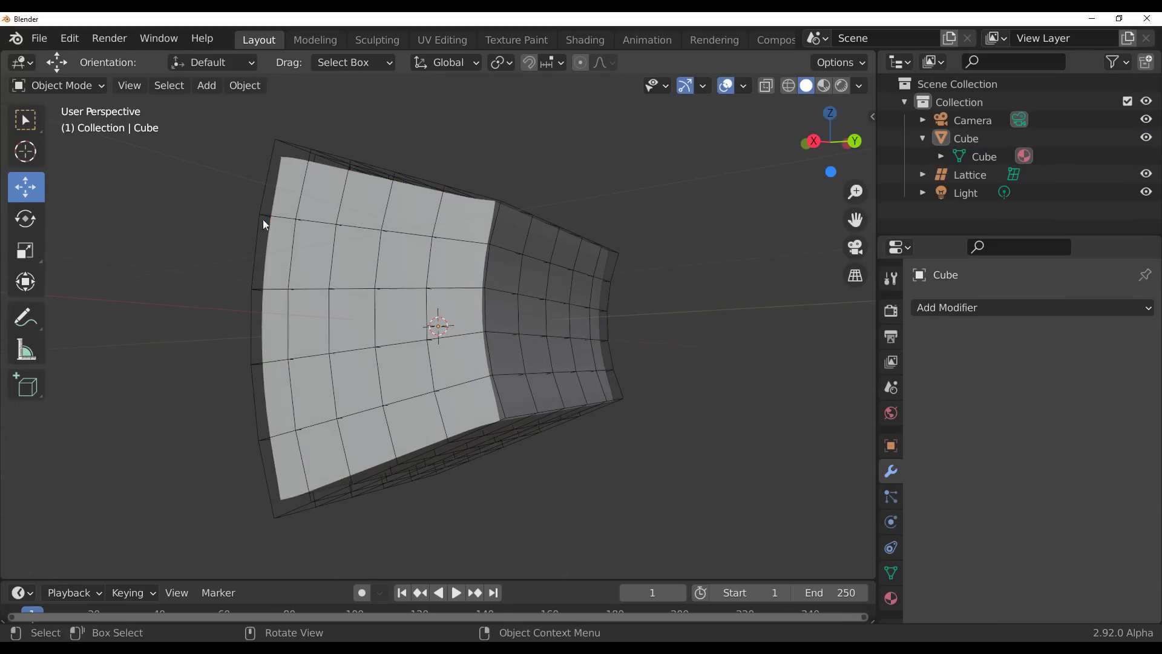
left_click(280, 141)
key("Delete")
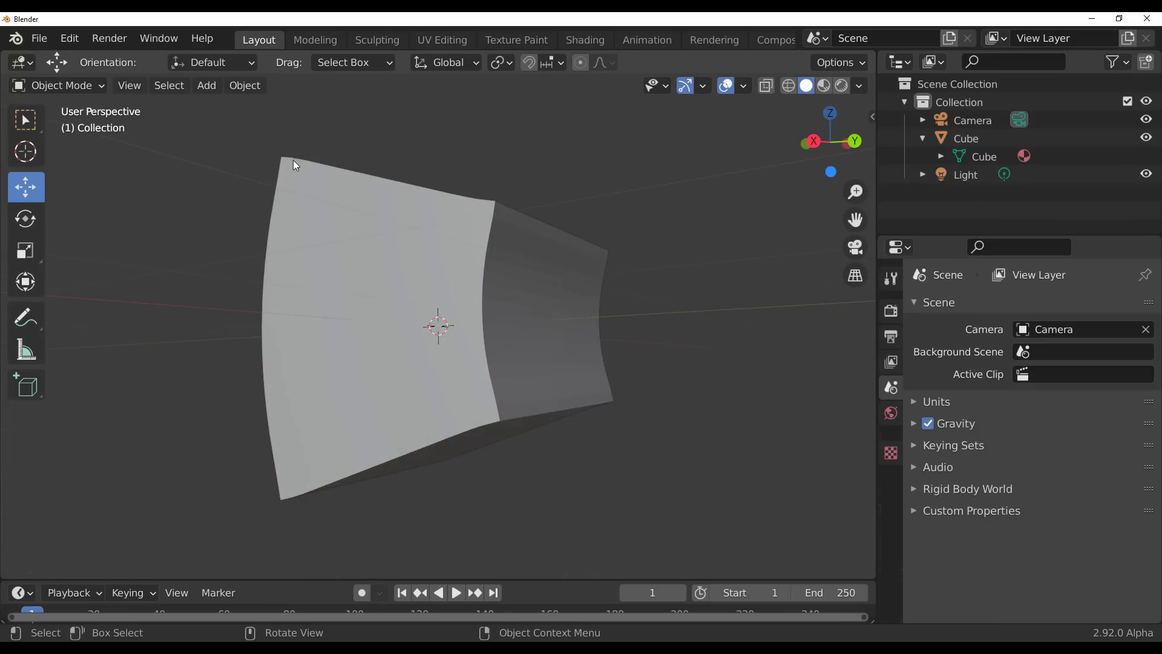
middle_click_drag(640, 326, 479, 400)
scroll(478, 400, "down", 4)
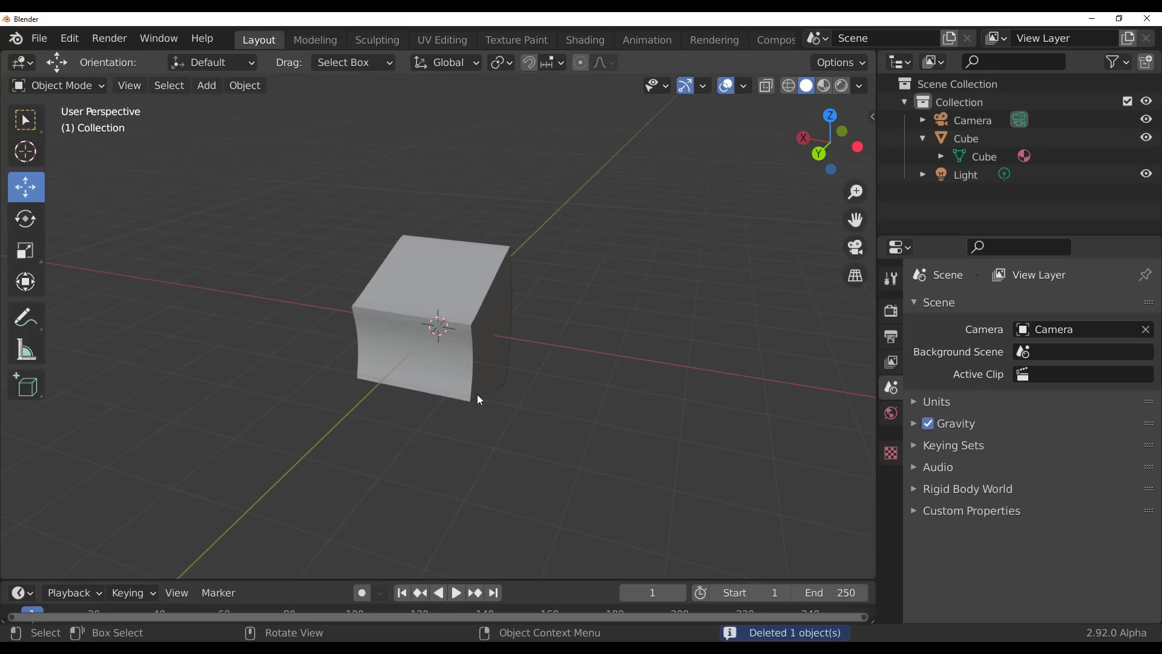
scroll(478, 396, "up", 3)
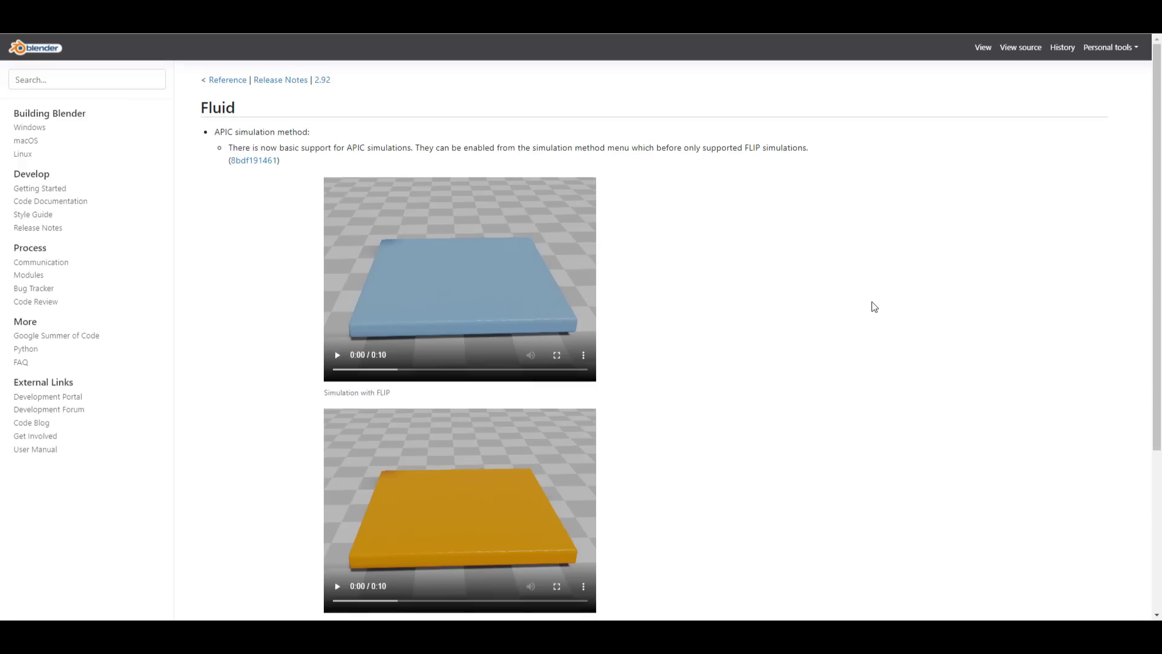
Step: Switch to the Blender 2.92 Fluid release notes and read through the APIC simulation method section
middle_click(872, 302)
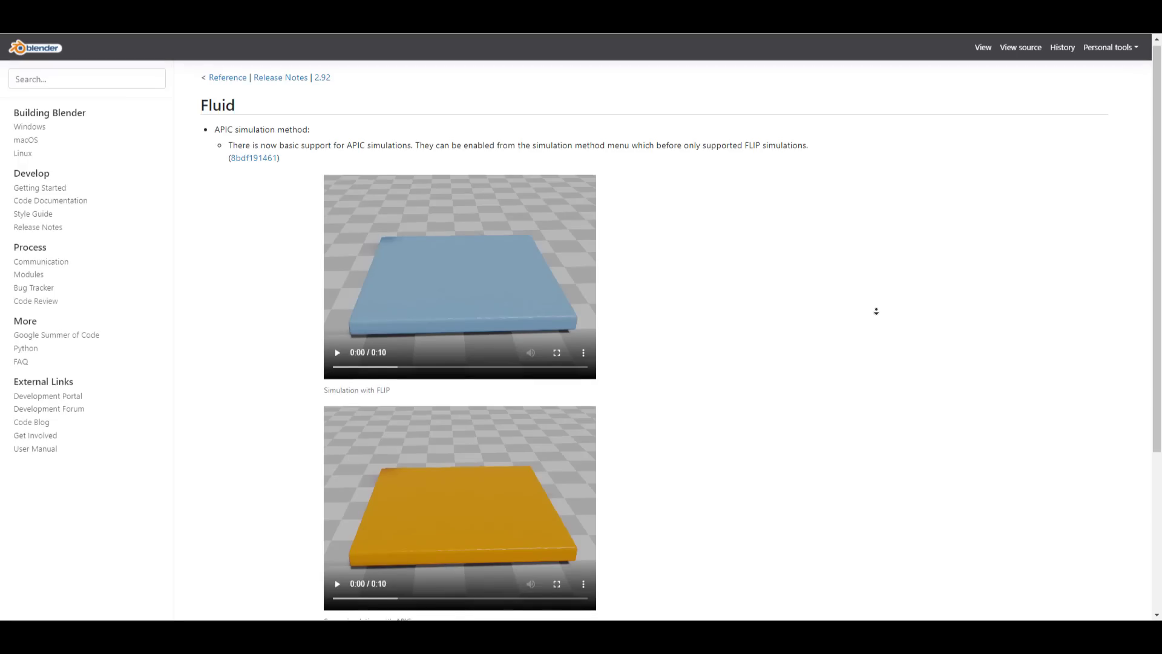
middle_click(879, 314)
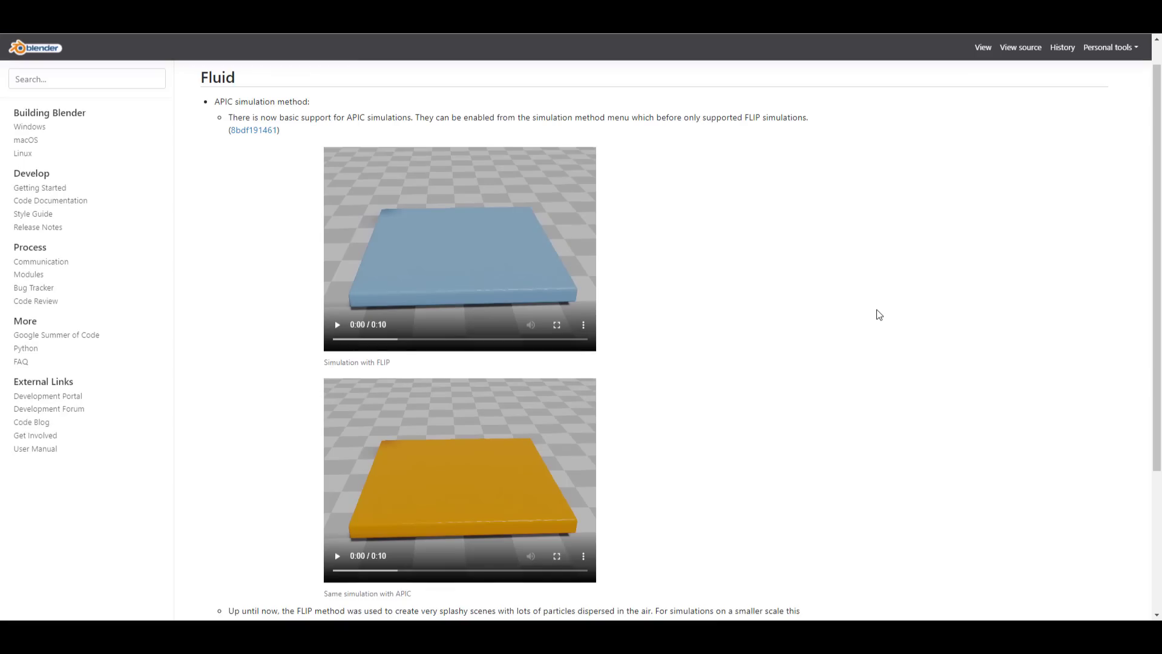
scroll(879, 314, "down", 3)
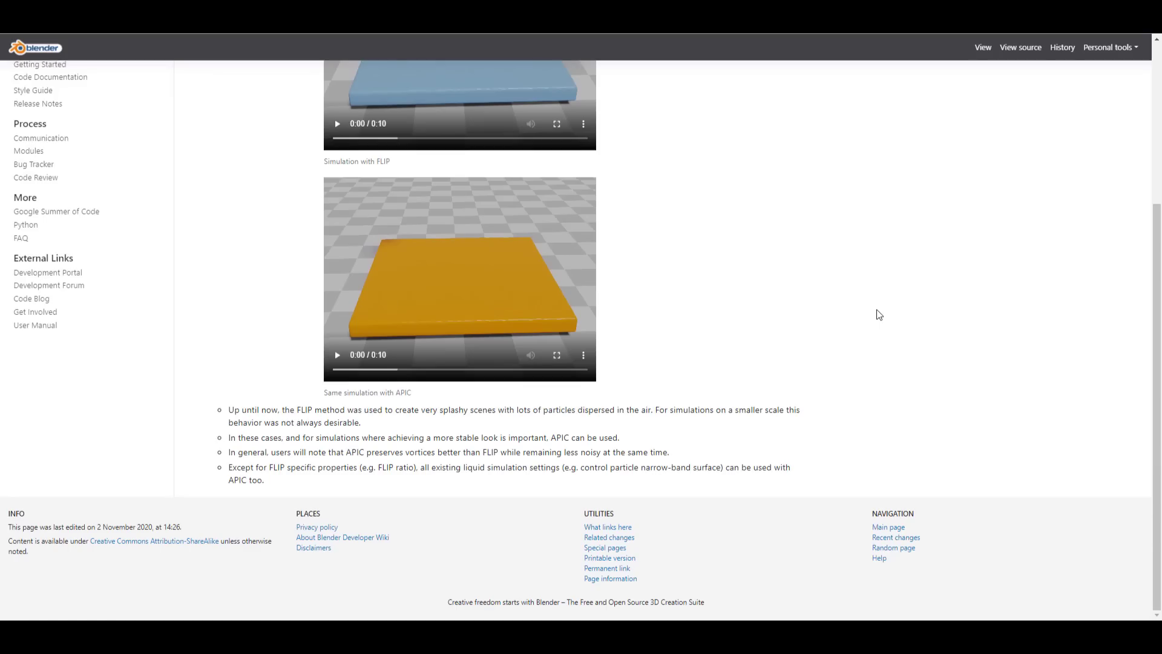
scroll(879, 315, "up", 3)
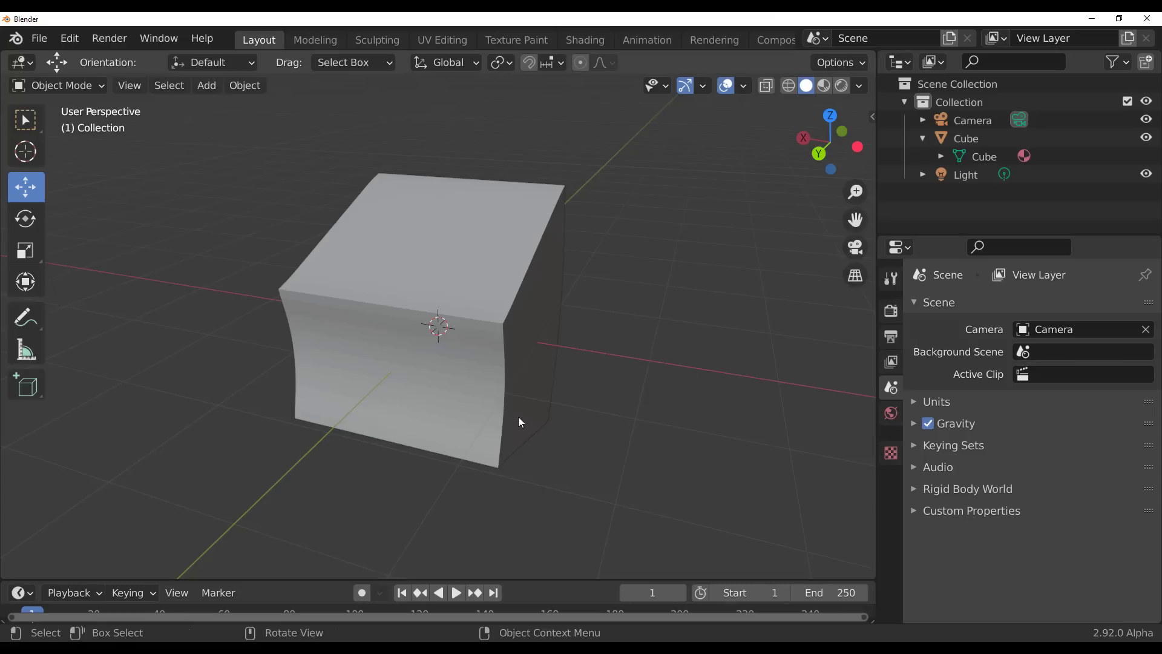
Step: Switch back to Blender and delete the bent cube from the scene
mouse_move(519, 417)
middle_mouse_down()
mouse_move(801, 428)
mouse_move(628, 399)
mouse_move(542, 427)
mouse_move(657, 442)
mouse_move(535, 409)
middle_mouse_up()
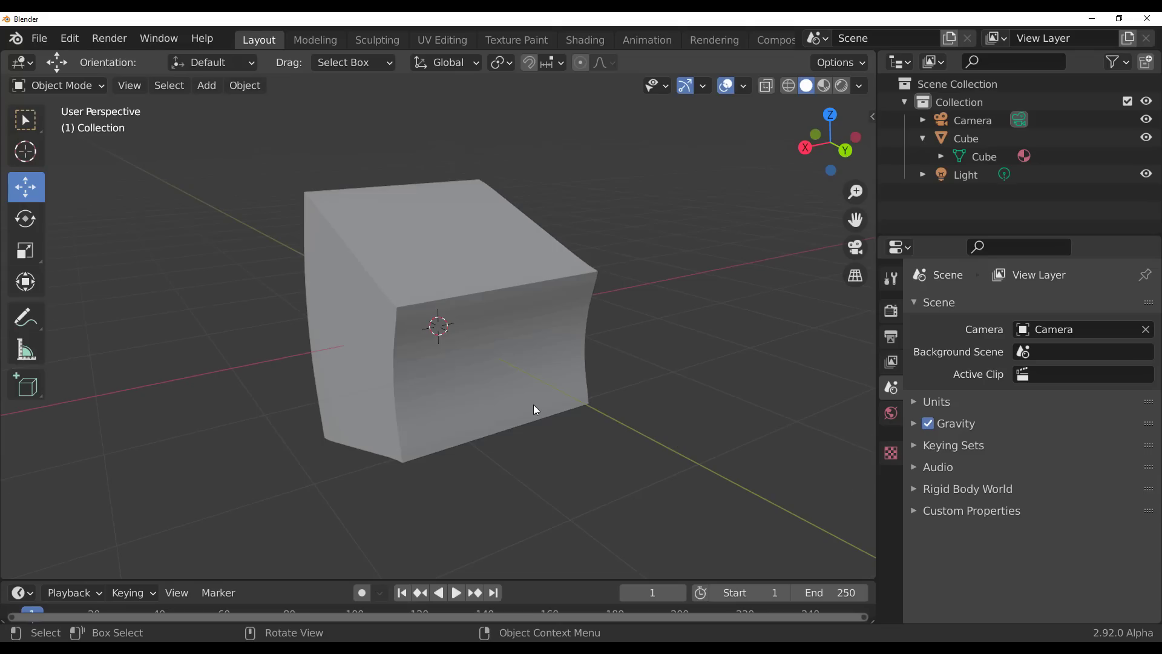
left_click(472, 300)
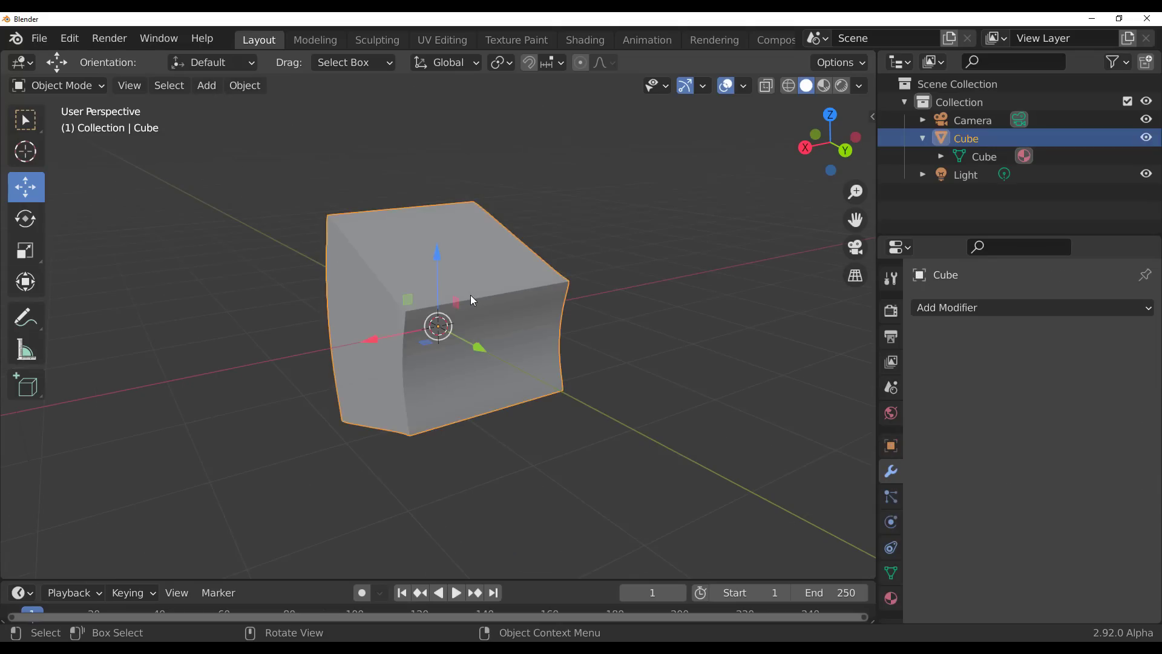
key("Delete")
Step: Add a blank Grease Pencil object at the origin of the empty scene
middle_click_drag(473, 295, 456, 362)
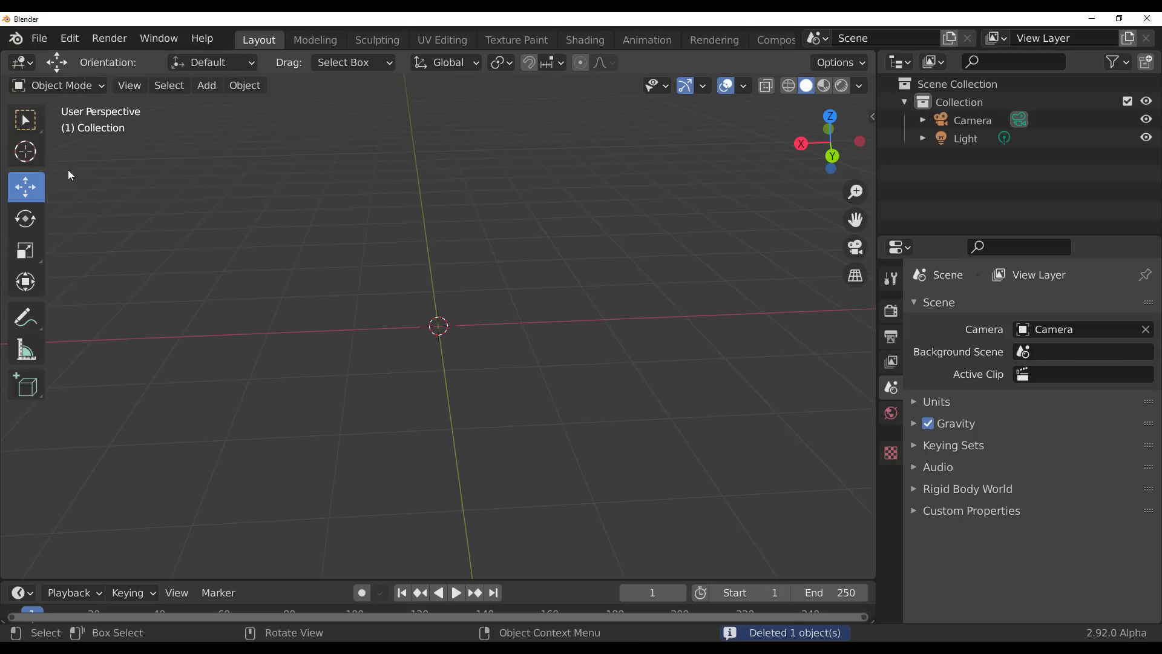
left_click(208, 86)
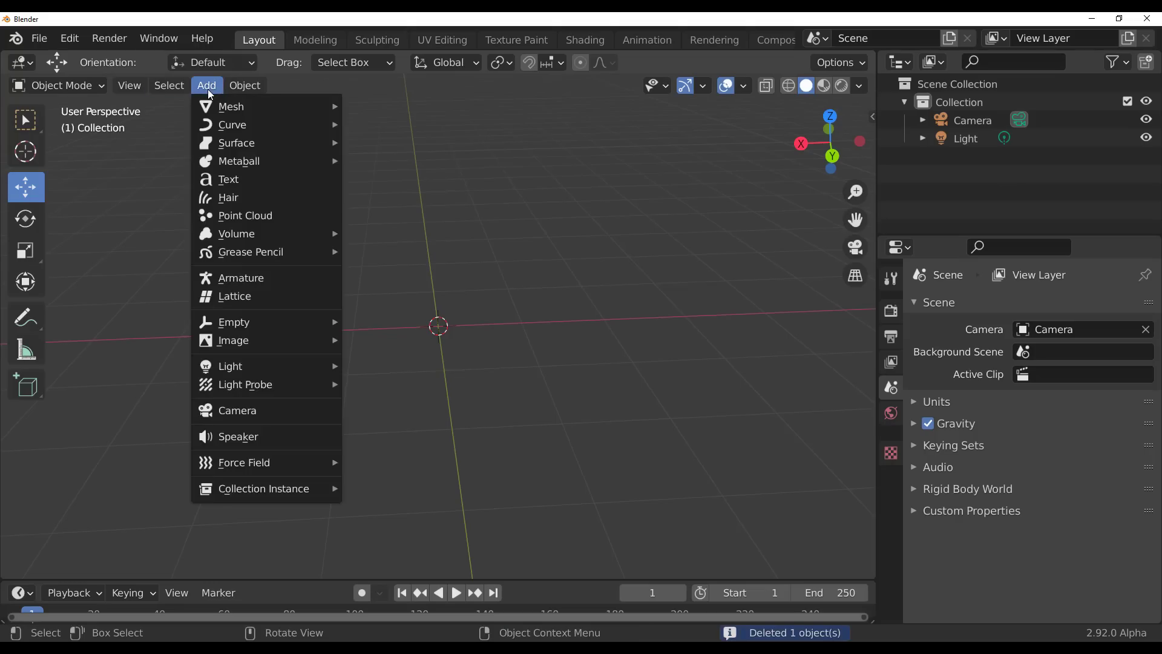
mouse_move(264, 253)
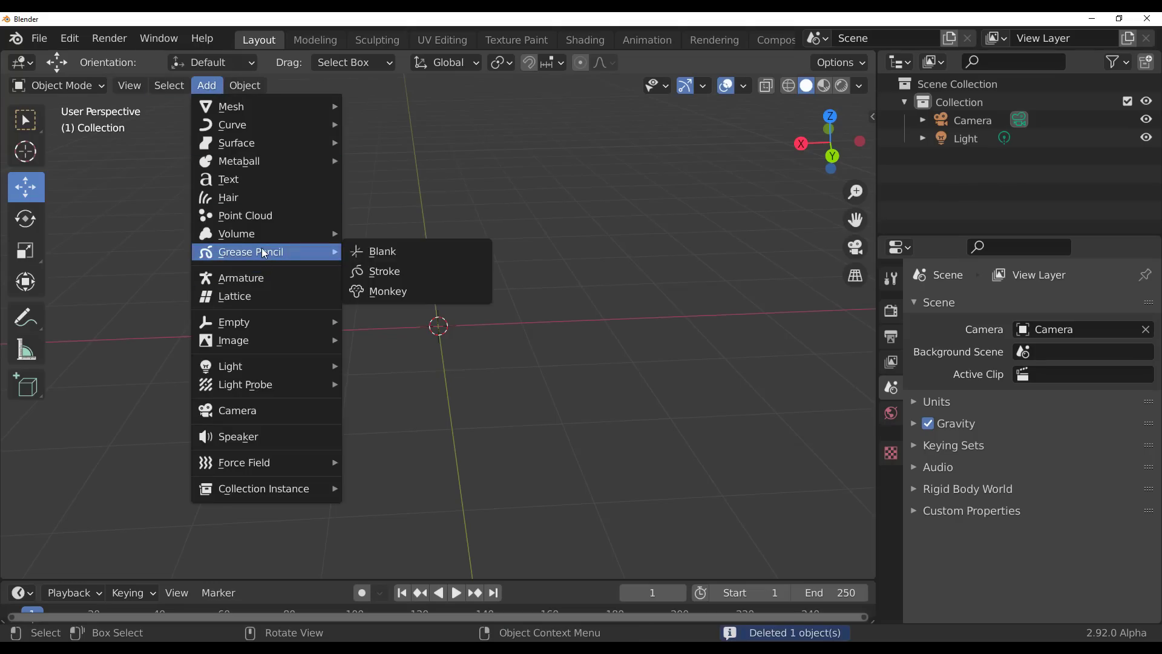
left_click(385, 252)
middle_click_drag(377, 387, 385, 376)
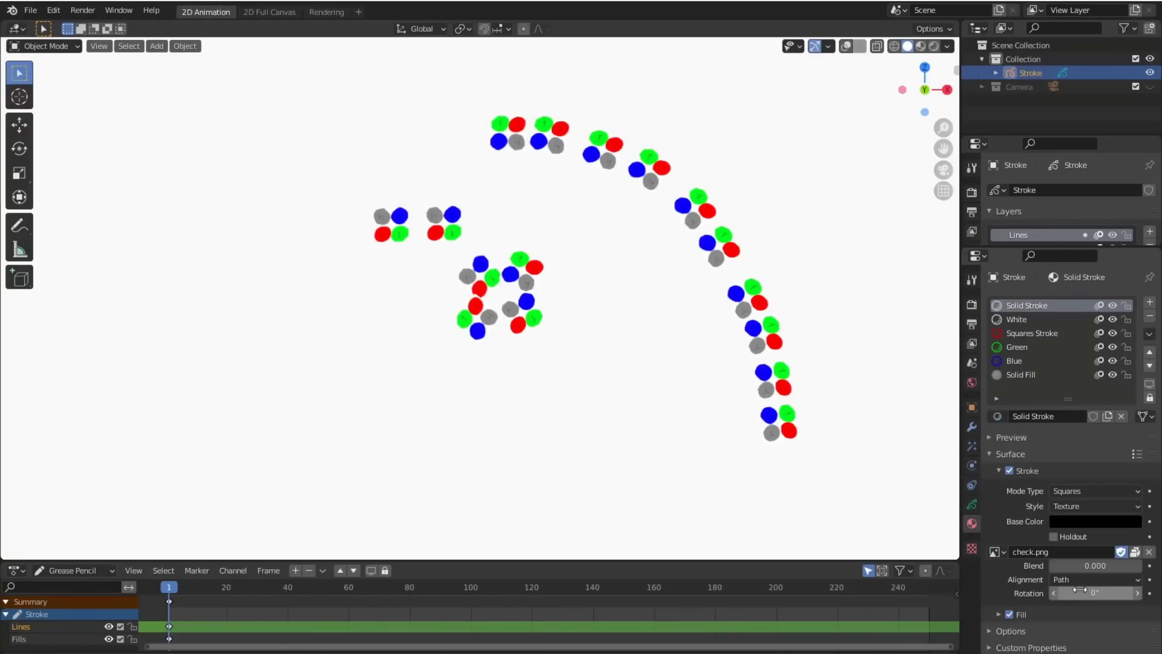
Step: Adjust the stroke texture rotation of the Solid Stroke material in the sample Grease Pencil file
mouse_move(1080, 589)
left_mouse_down()
mouse_move(1053, 590)
mouse_move(1138, 590)
mouse_move(1002, 590)
left_mouse_up()
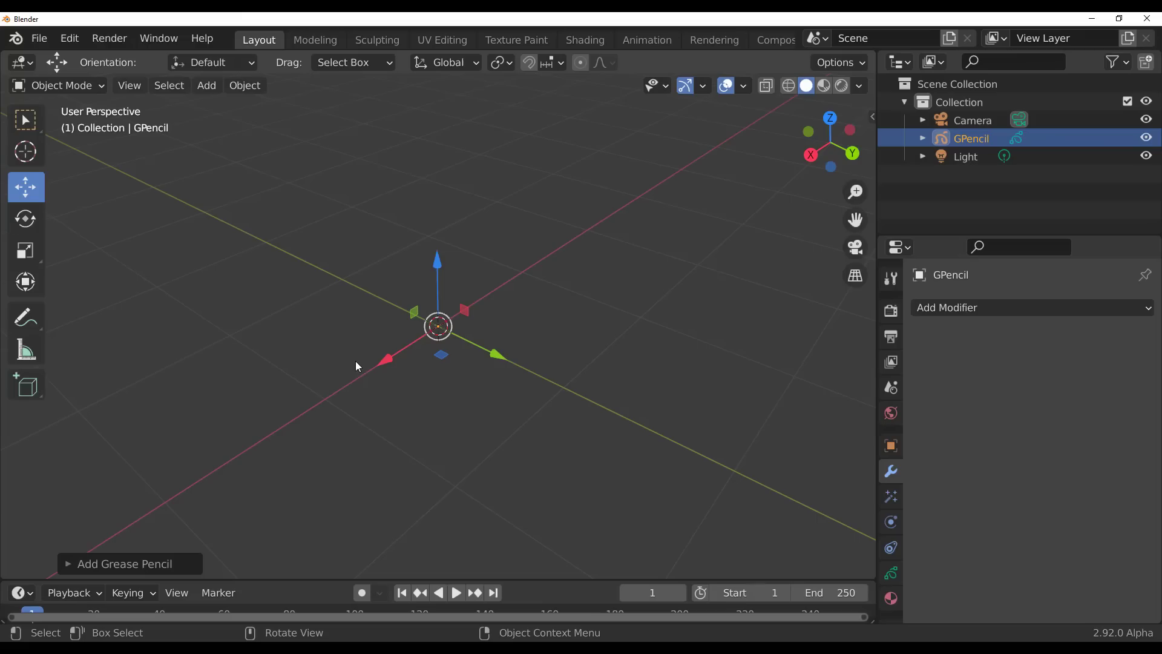
Step: Put the Grease Pencil object in Draw mode and sketch a large open loop crossed by three long strokes with the Pencil brush
left_click(49, 85)
left_click(47, 167)
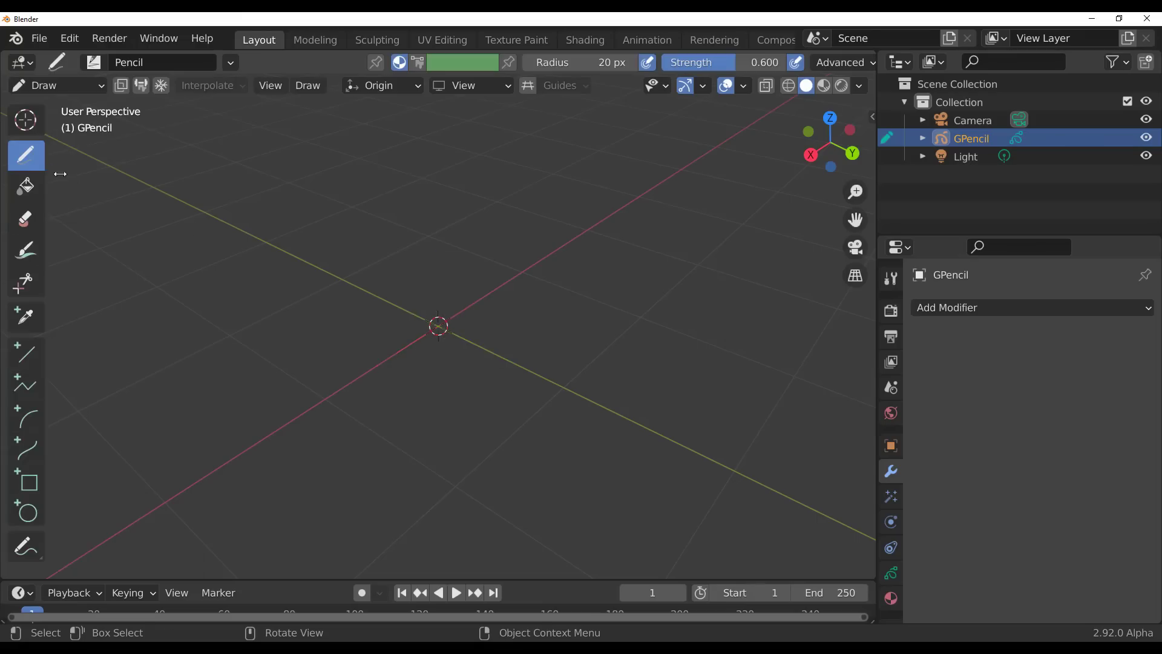
middle_click_drag(433, 342, 337, 301)
mouse_move(345, 223)
left_mouse_down()
mouse_move(569, 457)
mouse_move(189, 362)
left_mouse_up()
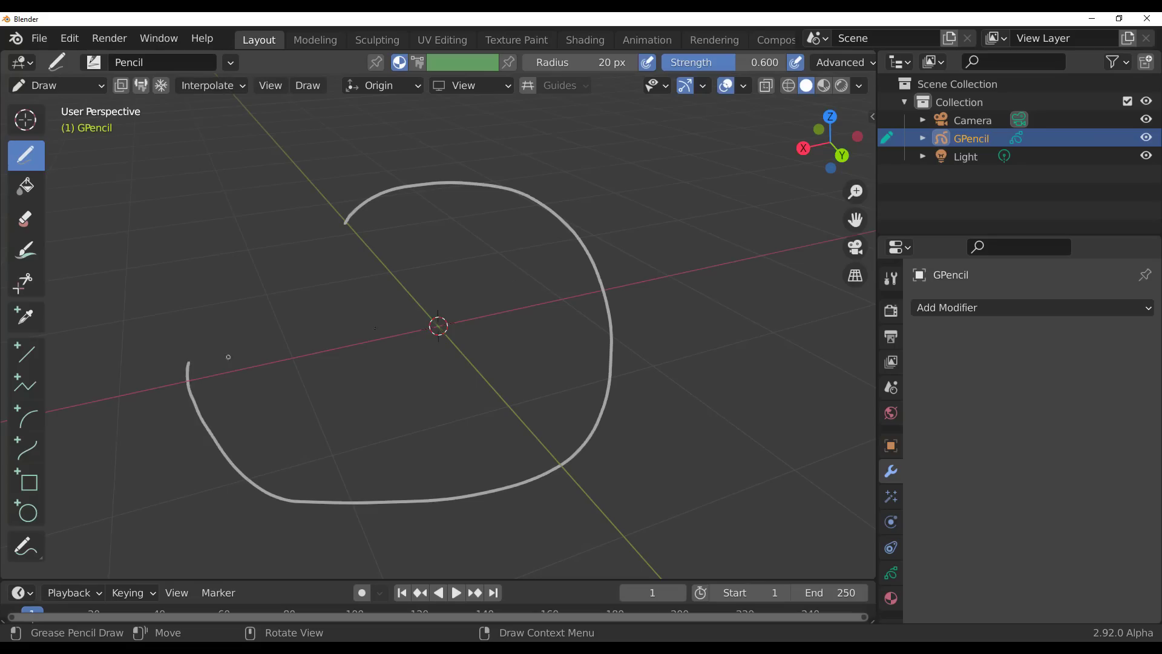
left_click_drag(557, 127, 288, 578)
left_click_drag(243, 252, 784, 577)
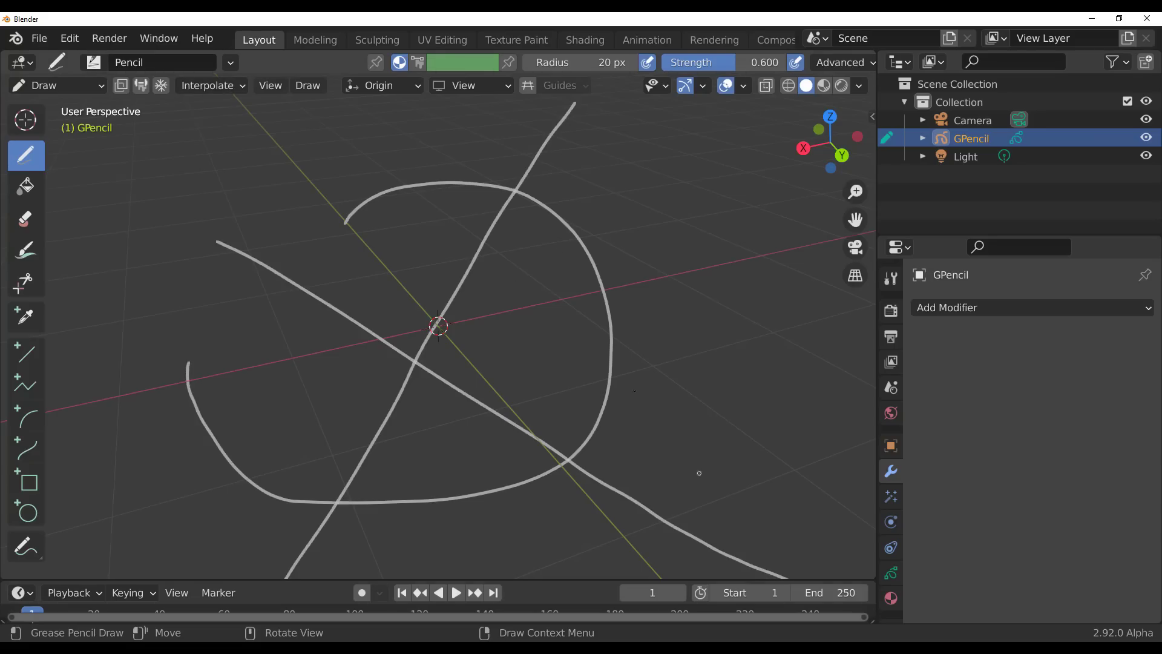
left_click_drag(672, 156, 418, 566)
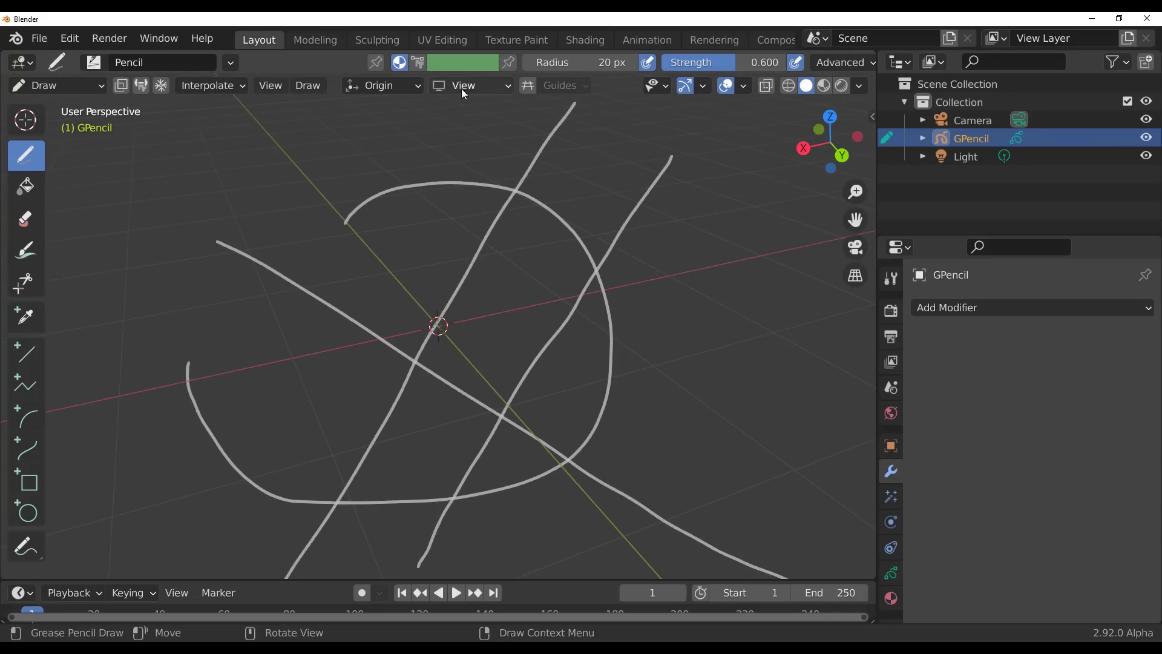
Step: Draw a fourth stroke across the upper parts of the two long strokes and cut the diagonal stroke's end outside the loop with the Cutter
left_click_drag(463, 127, 744, 264)
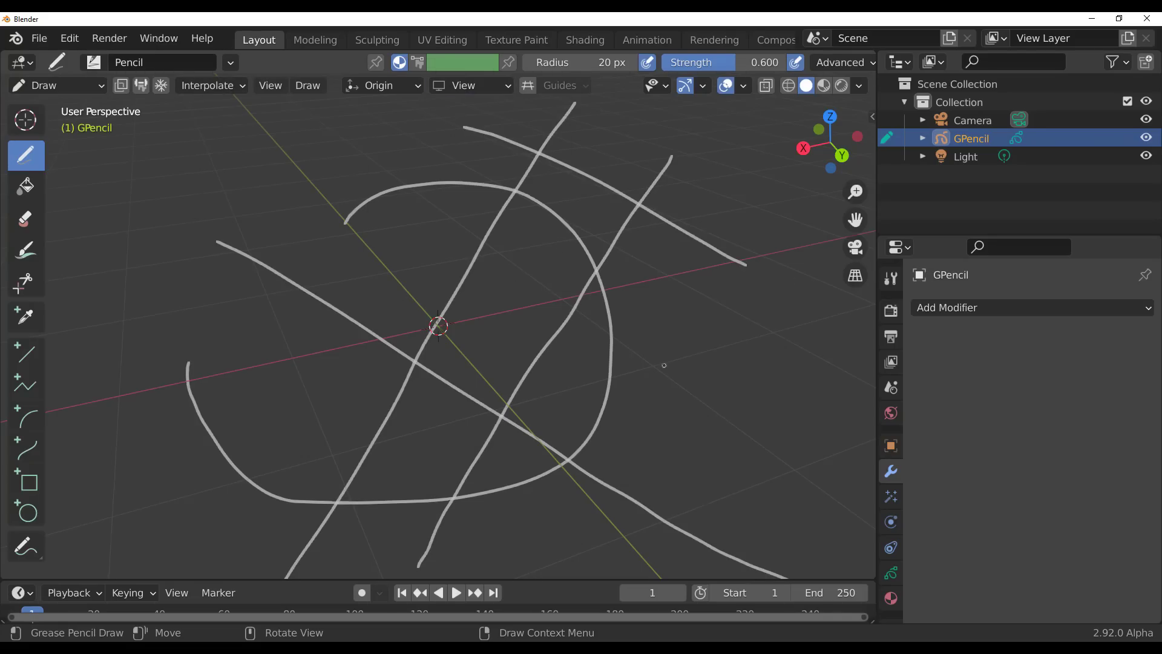
mouse_move(664, 365)
middle_mouse_down()
mouse_move(605, 357)
mouse_move(681, 338)
mouse_move(565, 421)
mouse_move(460, 424)
middle_mouse_up()
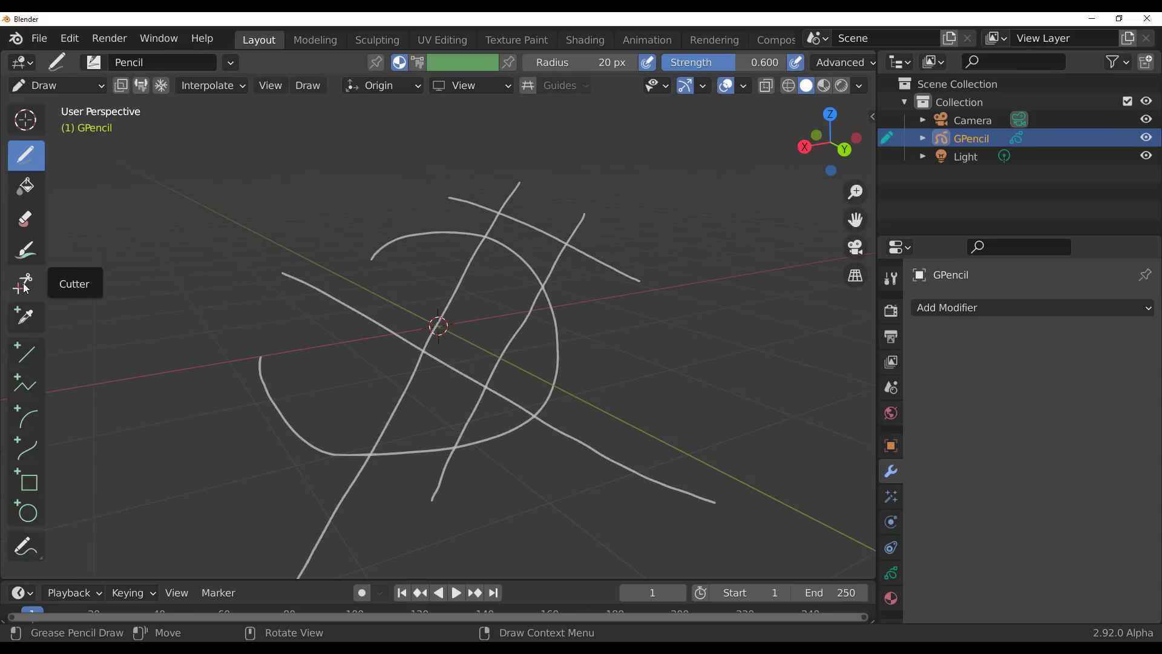
left_click(24, 284)
middle_click_drag(545, 363, 596, 384)
scroll(665, 423, "up", 3)
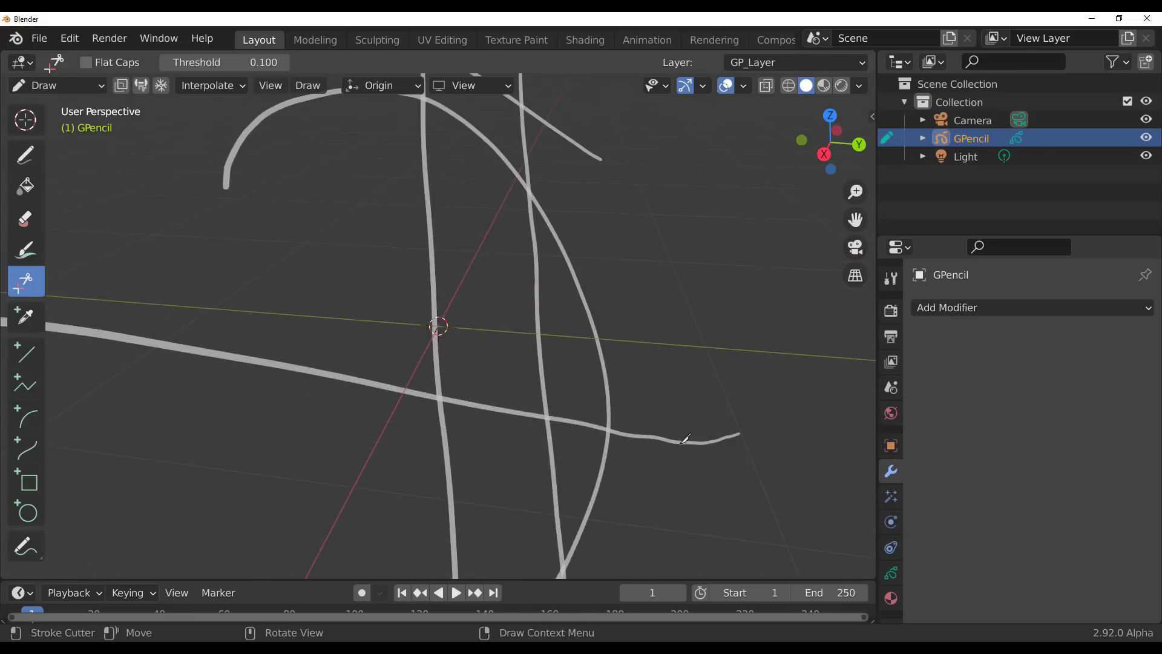
middle_click_drag(686, 439, 761, 519)
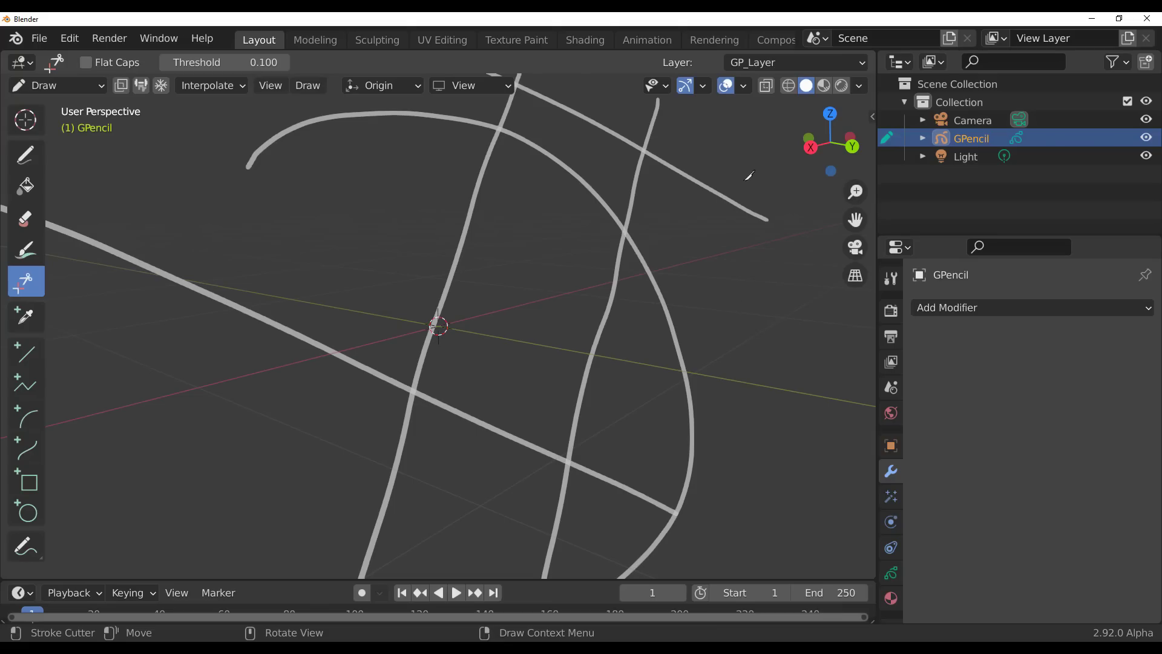
Step: Trim the fourth stroke's overhang beyond the second long stroke and that long stroke's lower end outside the loop
mouse_move(750, 135)
left_mouse_down()
mouse_move(678, 176)
mouse_move(696, 193)
left_mouse_up()
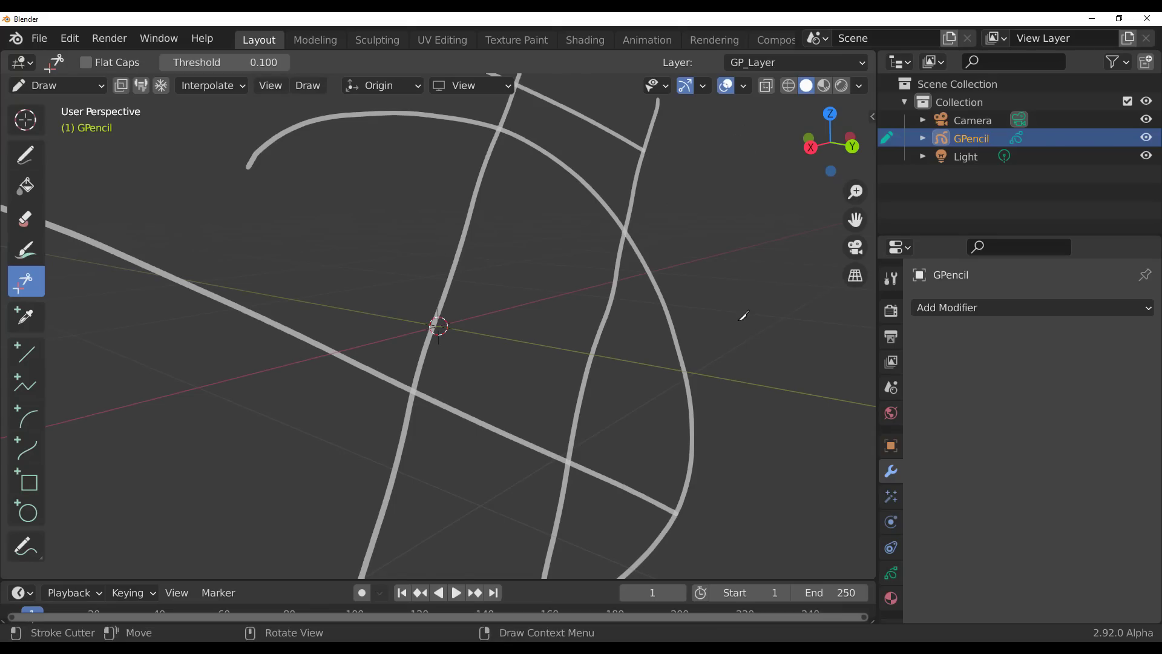
mouse_move(743, 315)
middle_mouse_down()
mouse_move(581, 324)
mouse_move(606, 303)
middle_mouse_up()
scroll(631, 351, "up", 5)
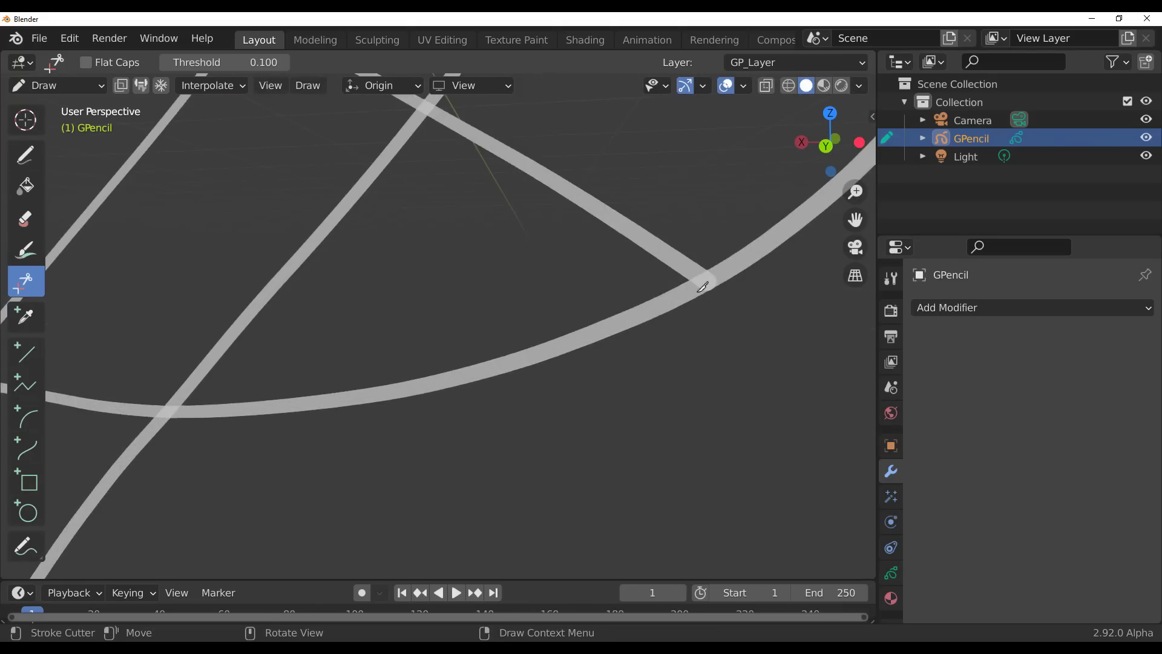
scroll(576, 420, "down", 4)
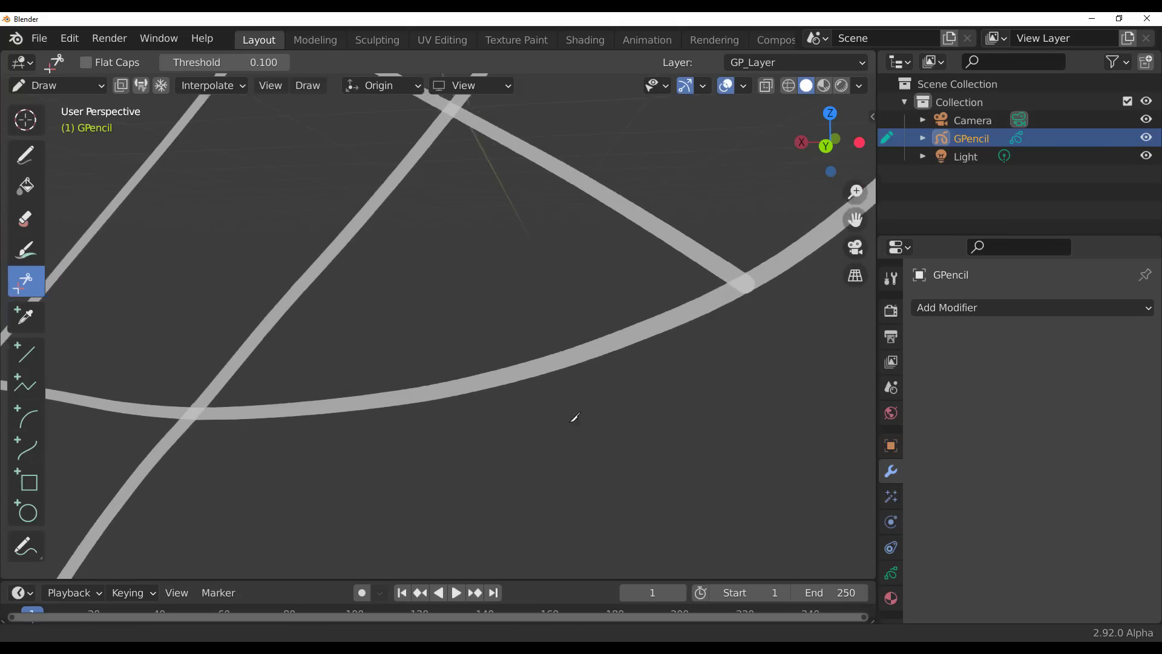
mouse_move(576, 420)
middle_mouse_down()
mouse_move(594, 433)
mouse_move(514, 475)
middle_mouse_up()
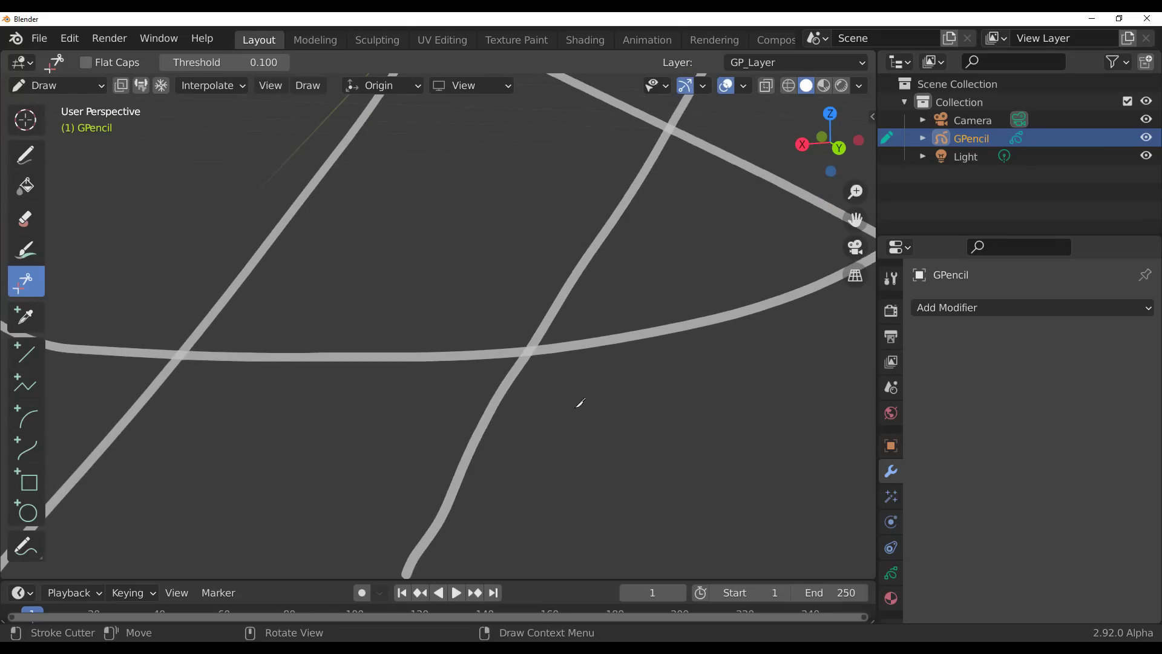
left_click_drag(580, 403, 527, 537)
Step: Enable Flat Caps for the Cutter, then trim the first long stroke's lower end and the loop's lower arc beyond it
middle_click_drag(415, 446, 566, 453, "shift")
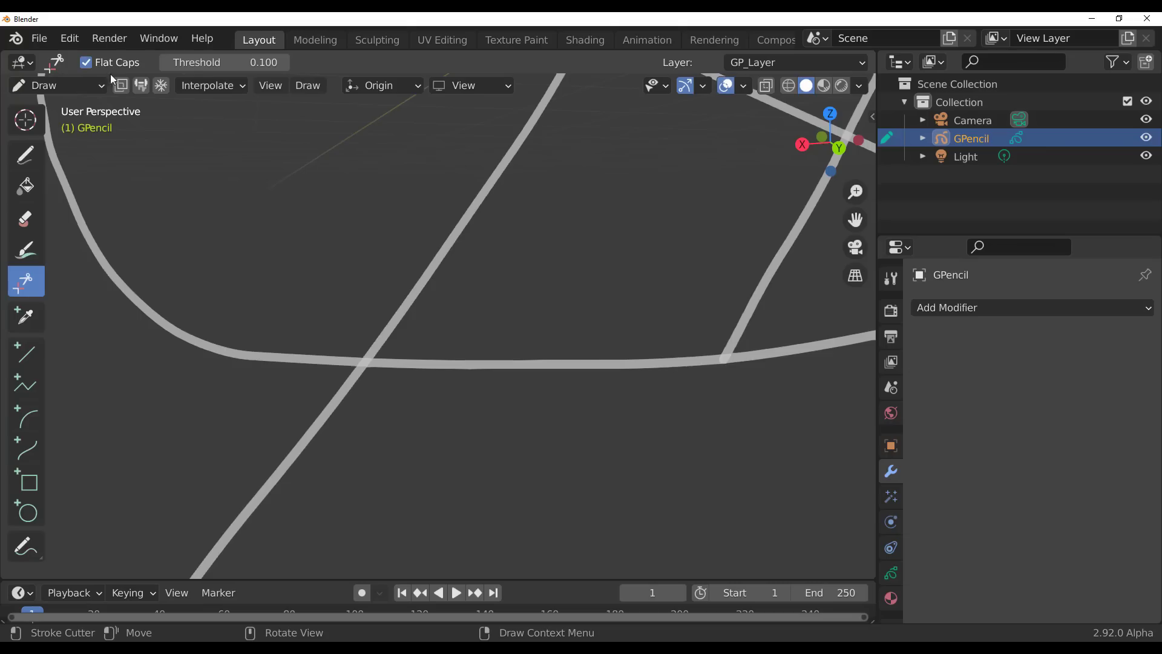
scroll(419, 445, "down", 3)
left_click_drag(429, 391, 422, 462)
scroll(407, 337, "up", 5)
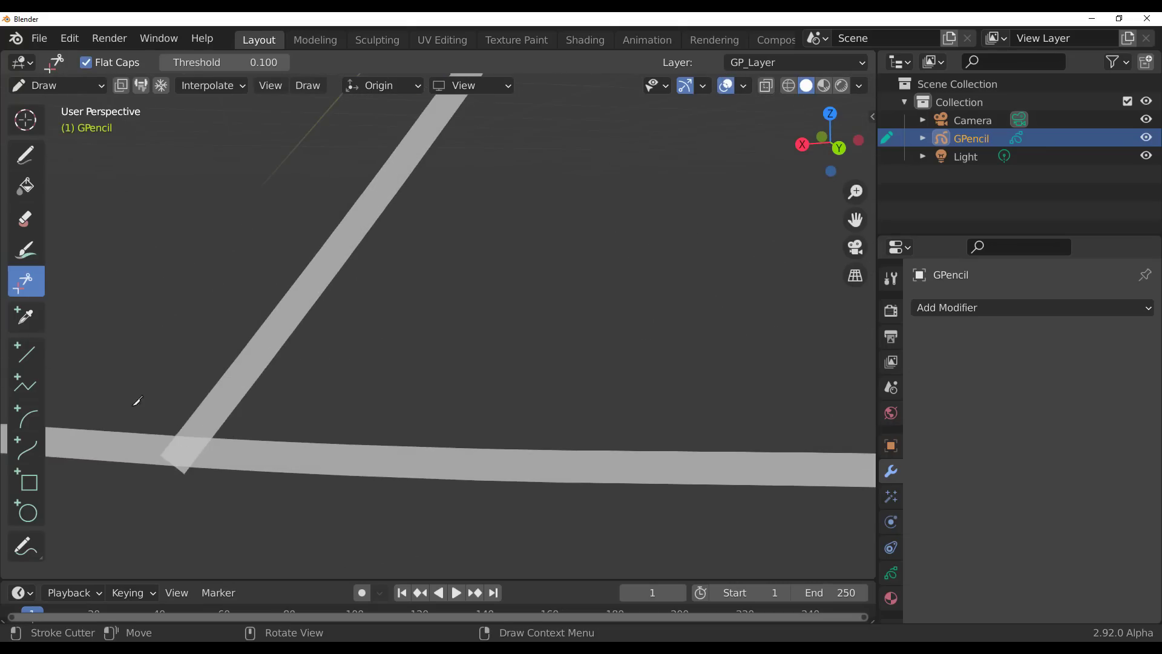
mouse_move(162, 357)
left_mouse_down()
mouse_move(114, 480)
mouse_move(137, 446)
mouse_move(55, 423)
left_mouse_up()
scroll(130, 329, "down", 5)
mouse_move(333, 215)
left_mouse_down()
mouse_move(329, 434)
mouse_move(321, 417)
left_mouse_up()
scroll(349, 332, "up", 6)
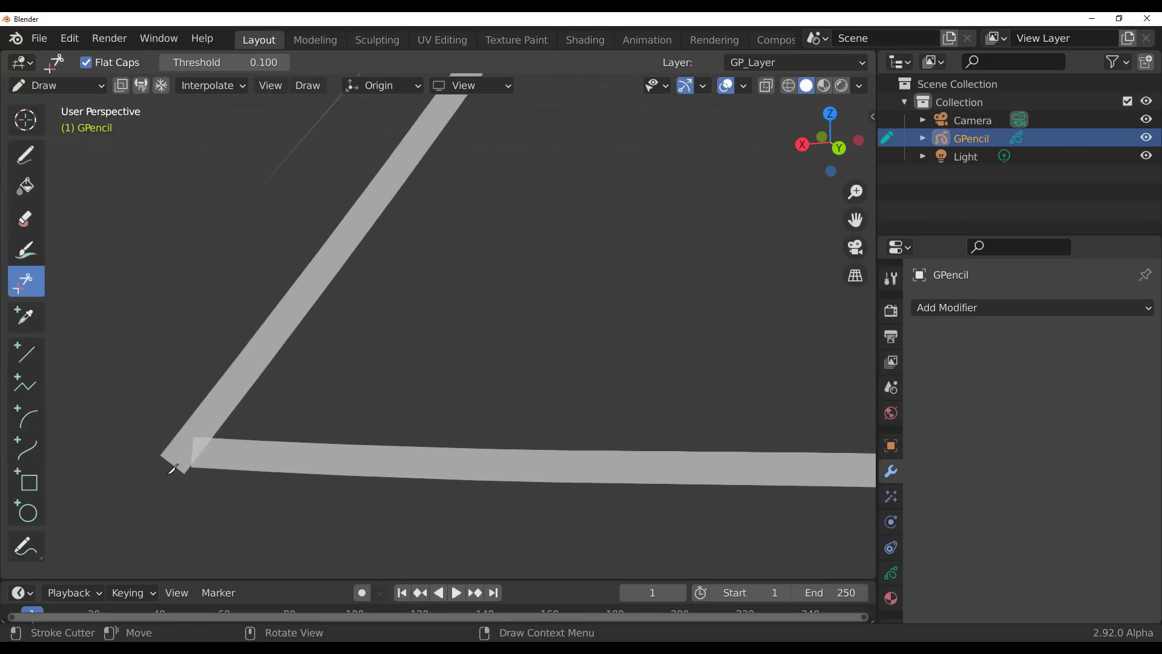
Step: Cut the diagonal stroke's outer end and the loop's open upper end back to the first long stroke
scroll(236, 363, "down", 6)
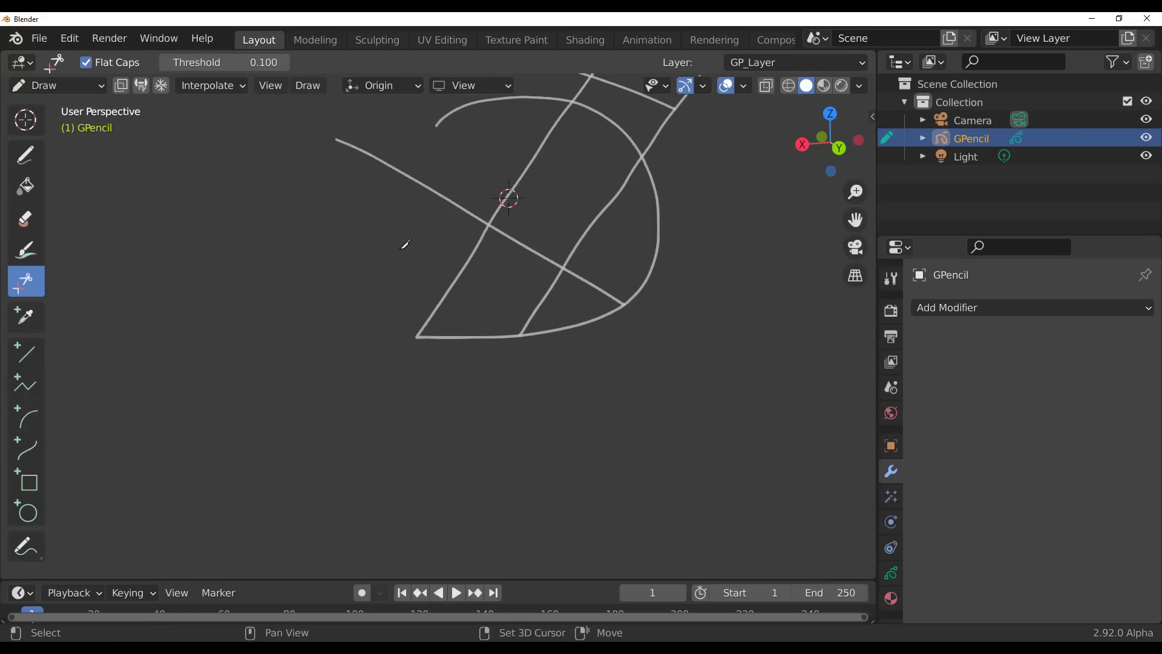
scroll(365, 472, "up", 5)
mouse_move(393, 317)
left_mouse_down()
mouse_move(408, 345)
mouse_move(403, 321)
left_mouse_up()
scroll(384, 363, "up", 3)
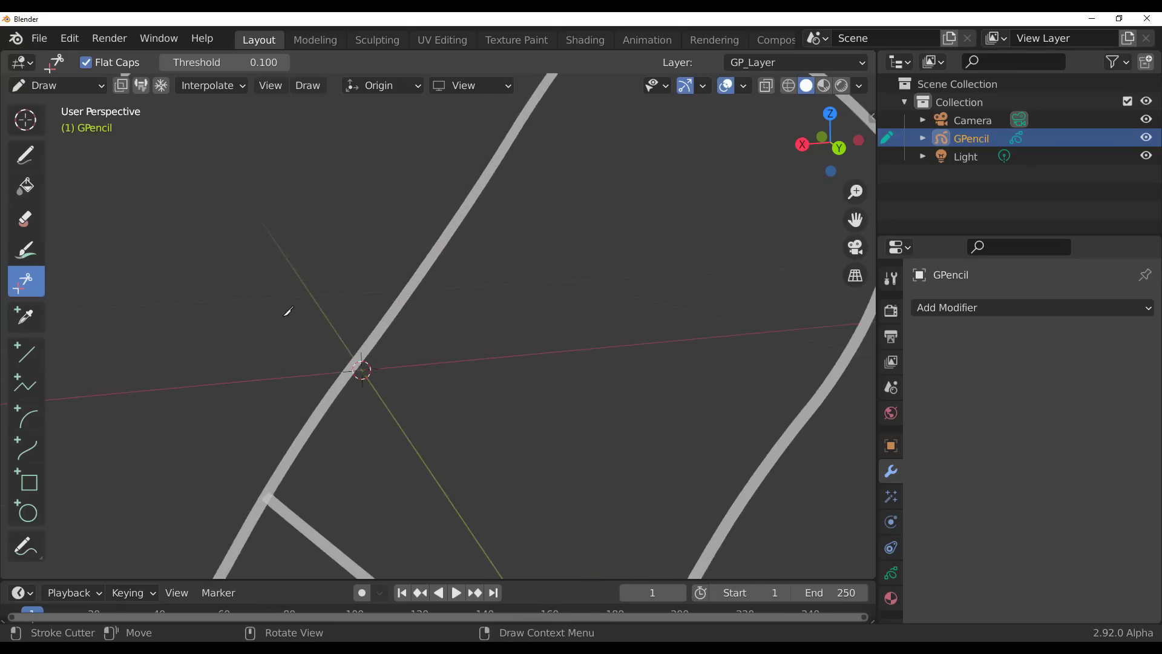
scroll(288, 312, "down", 4)
scroll(236, 458, "up", 2)
mouse_move(345, 223)
left_mouse_down()
mouse_move(365, 337)
mouse_move(404, 285)
left_mouse_up()
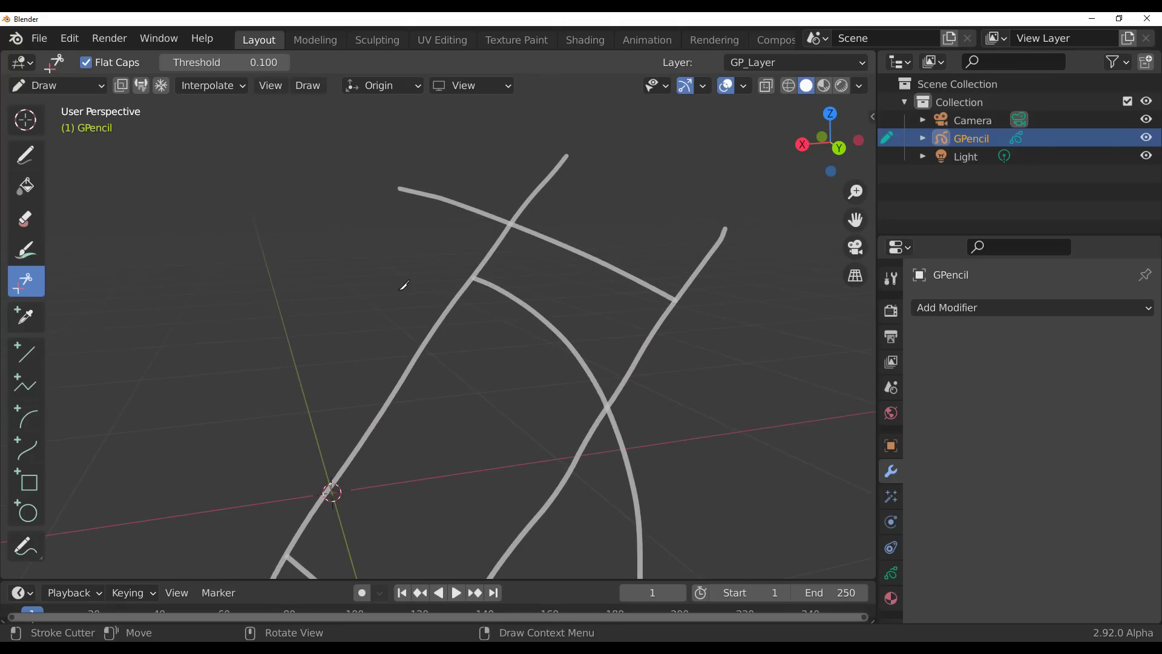
Step: Trim the fourth stroke's remaining overhang and the upper ends of both long strokes at their intersections
scroll(363, 303, "up", 4)
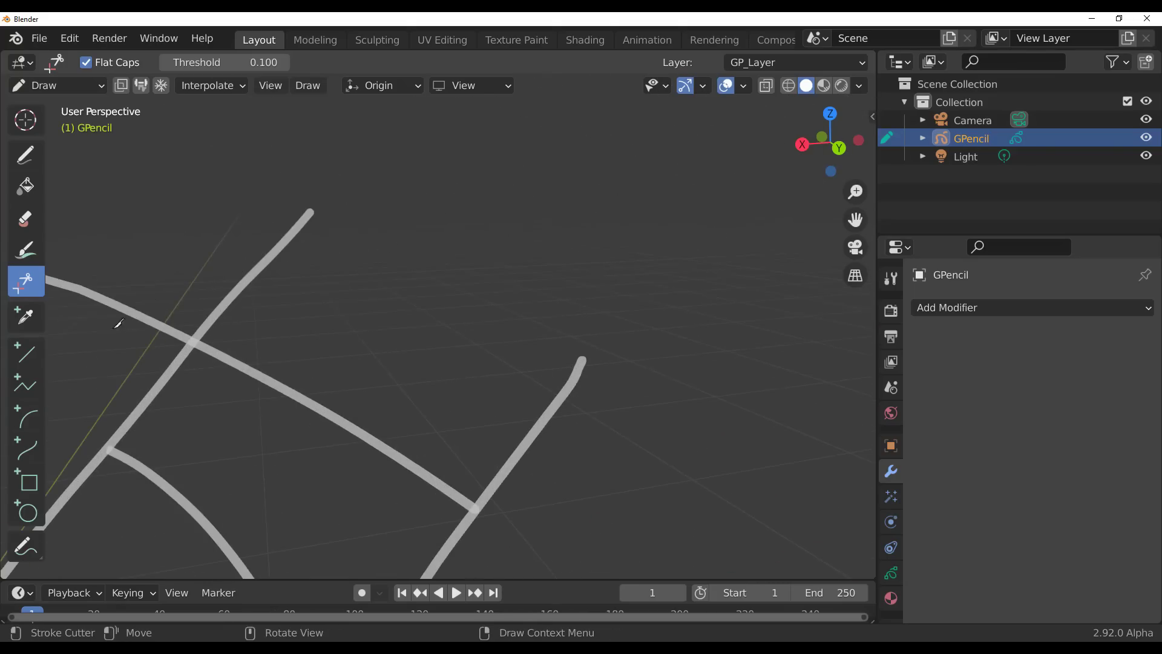
left_click_drag(119, 323, 127, 327)
mouse_move(271, 213)
left_mouse_down()
mouse_move(266, 230)
mouse_move(394, 230)
left_mouse_up()
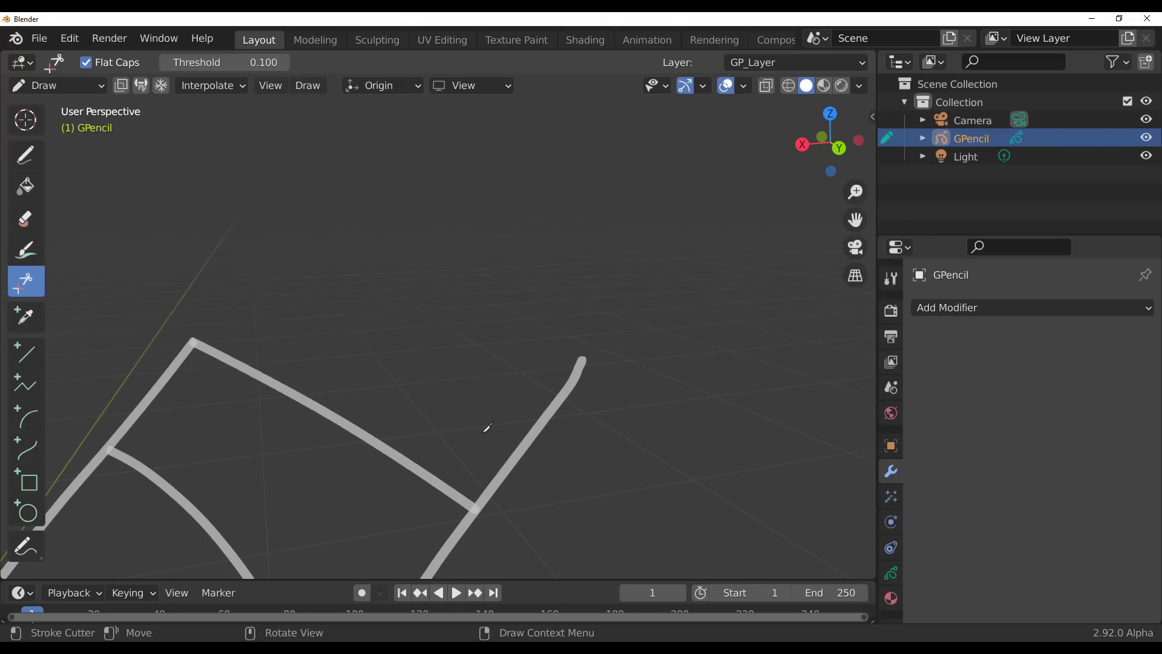
left_click_drag(487, 427, 695, 382)
Step: Cut away the loop's outer arc, the second long stroke's middle section and the diagonal segment joining the two long strokes
scroll(522, 428, "down", 2)
middle_click_drag(522, 428, 558, 260, "shift")
scroll(560, 262, "up", 3)
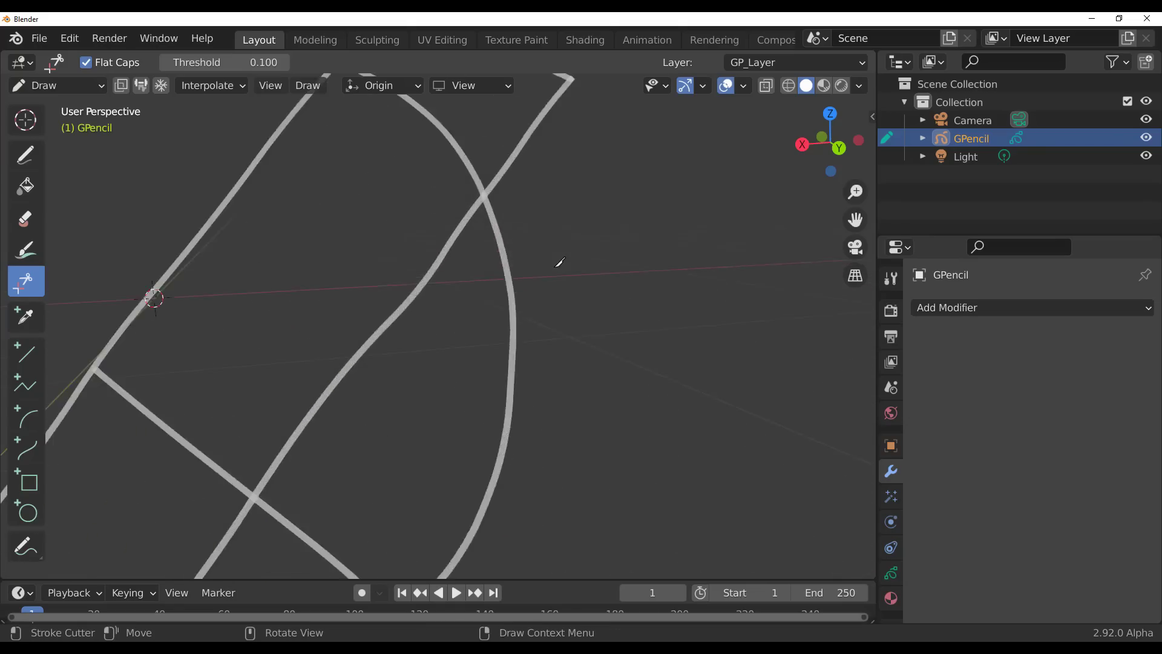
scroll(560, 262, "down", 5)
mouse_move(409, 340)
left_mouse_down()
mouse_move(449, 414)
mouse_move(446, 382)
left_mouse_up()
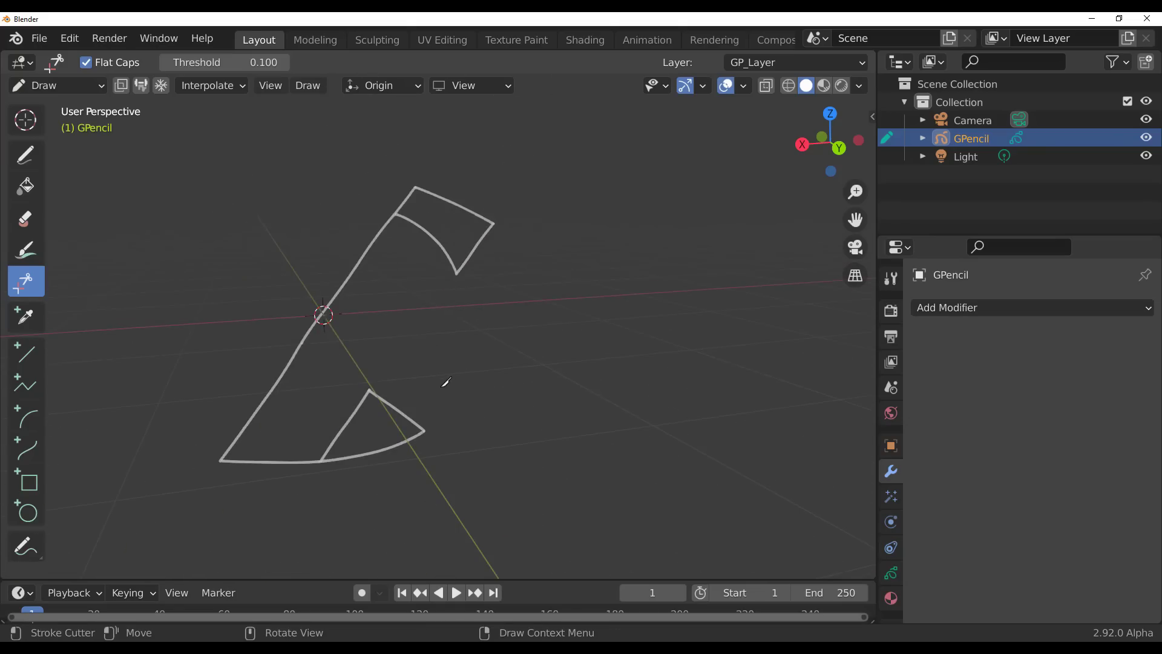
mouse_move(561, 462)
middle_mouse_down()
mouse_move(428, 394)
mouse_move(516, 430)
mouse_move(550, 462)
middle_mouse_up()
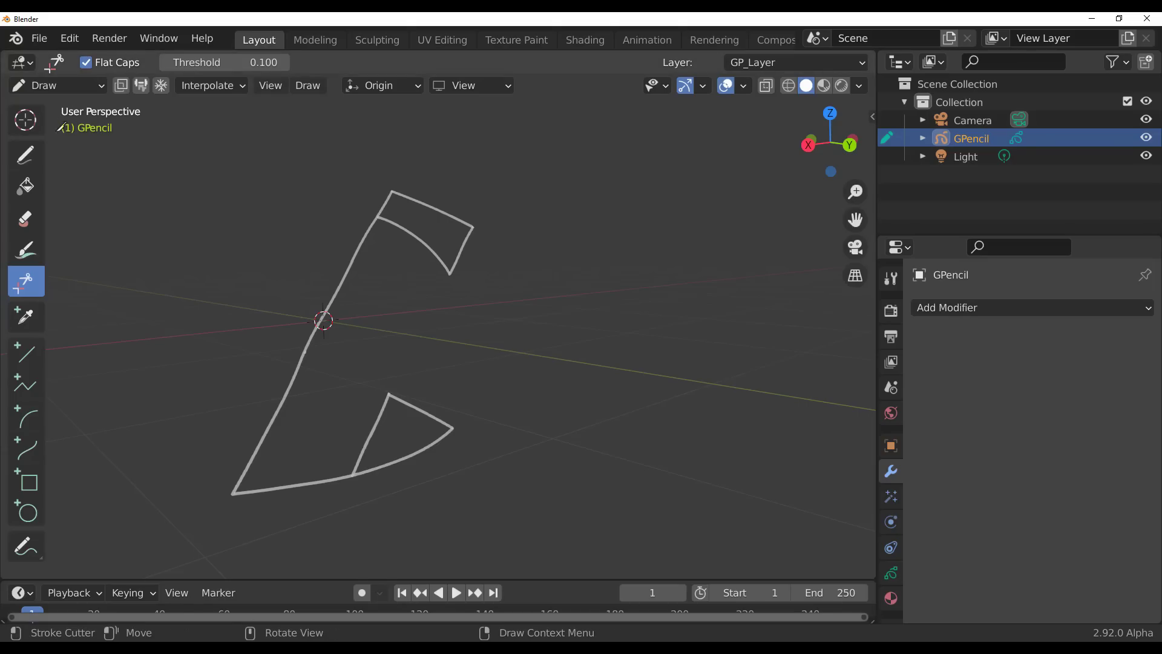
Step: Search the add-ons in Preferences for "GREA" and enable Grease Pencil Tools
left_click(70, 38)
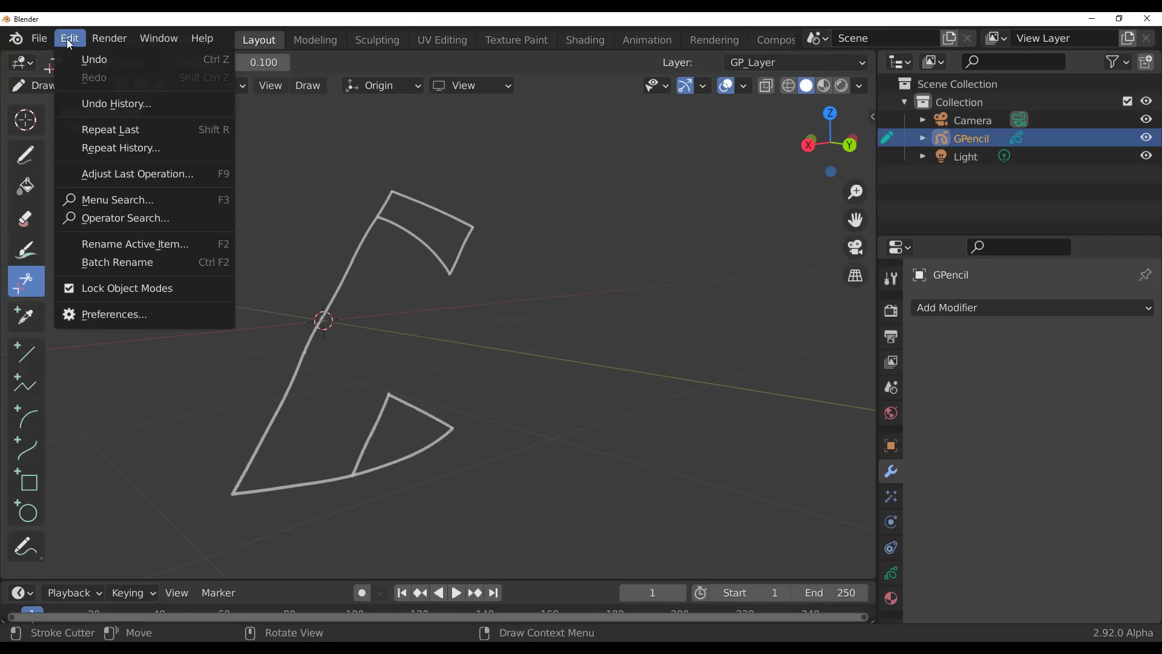
left_click(133, 321)
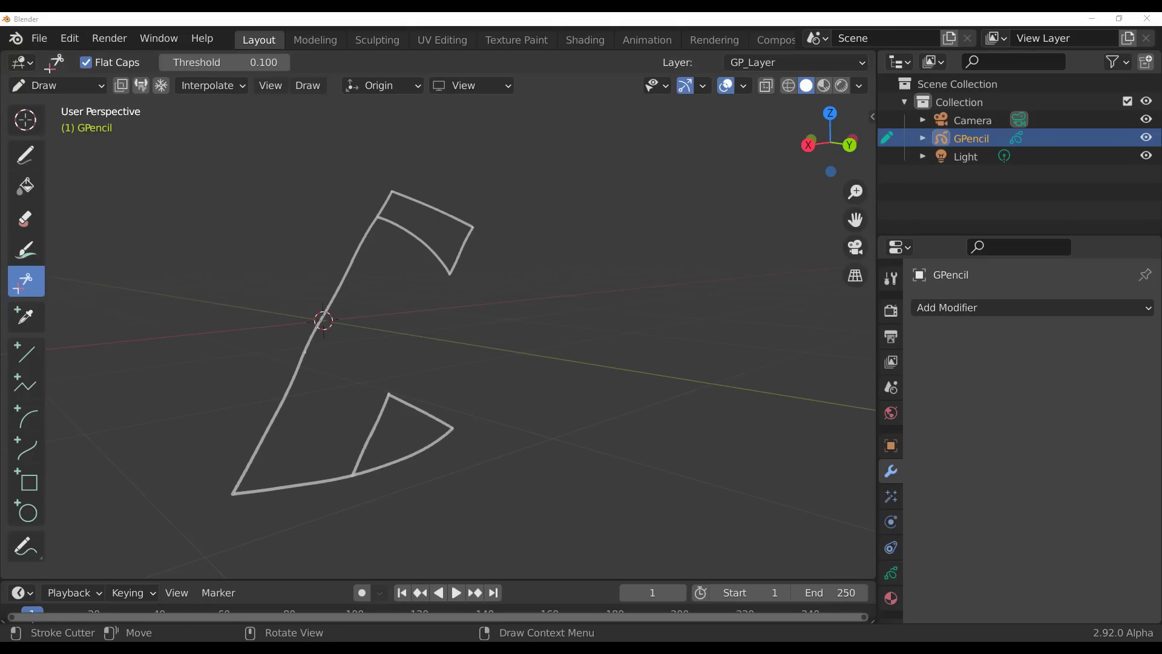
left_click_drag(497, 435, 481, 97)
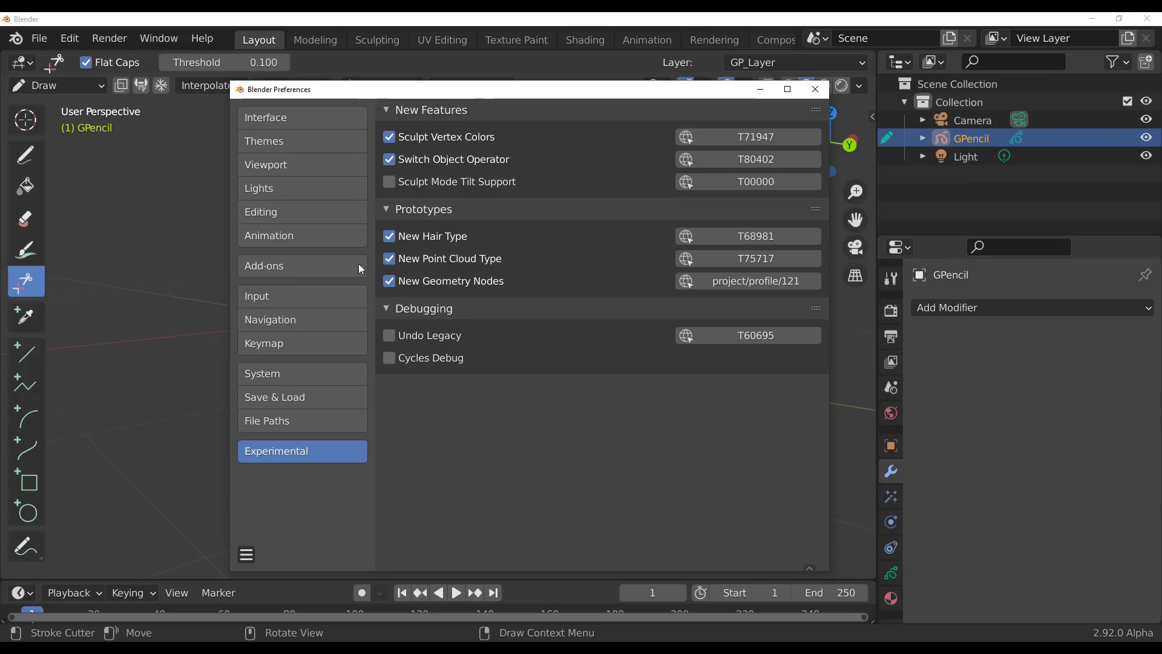
left_click(273, 270)
left_click(717, 139)
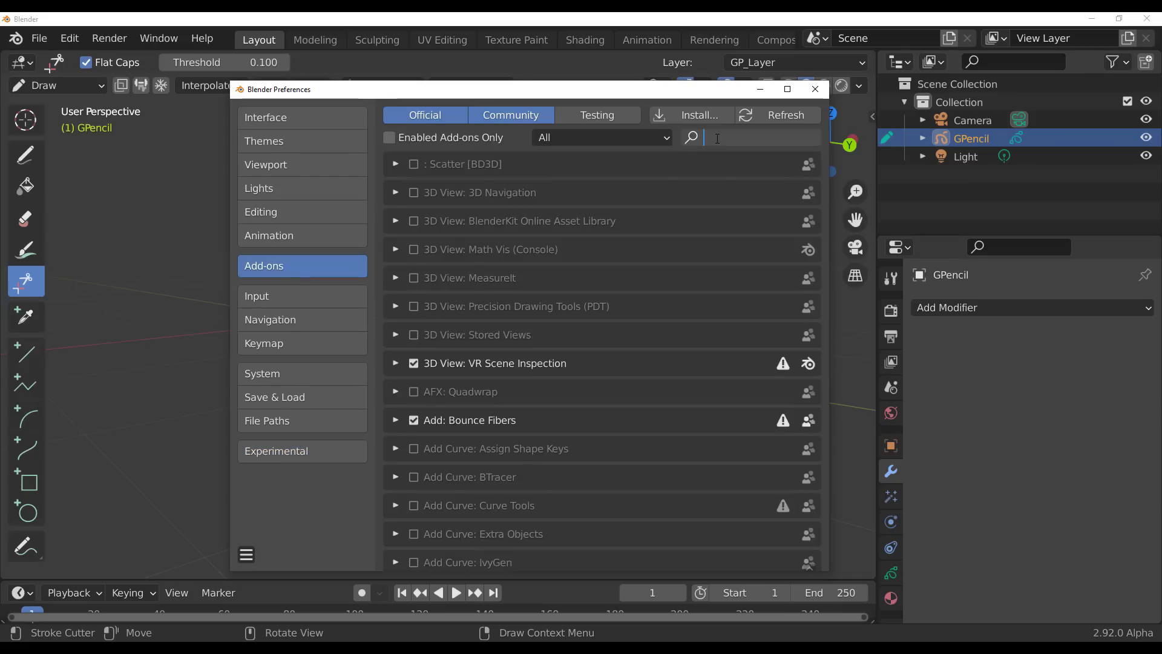
type("GREA")
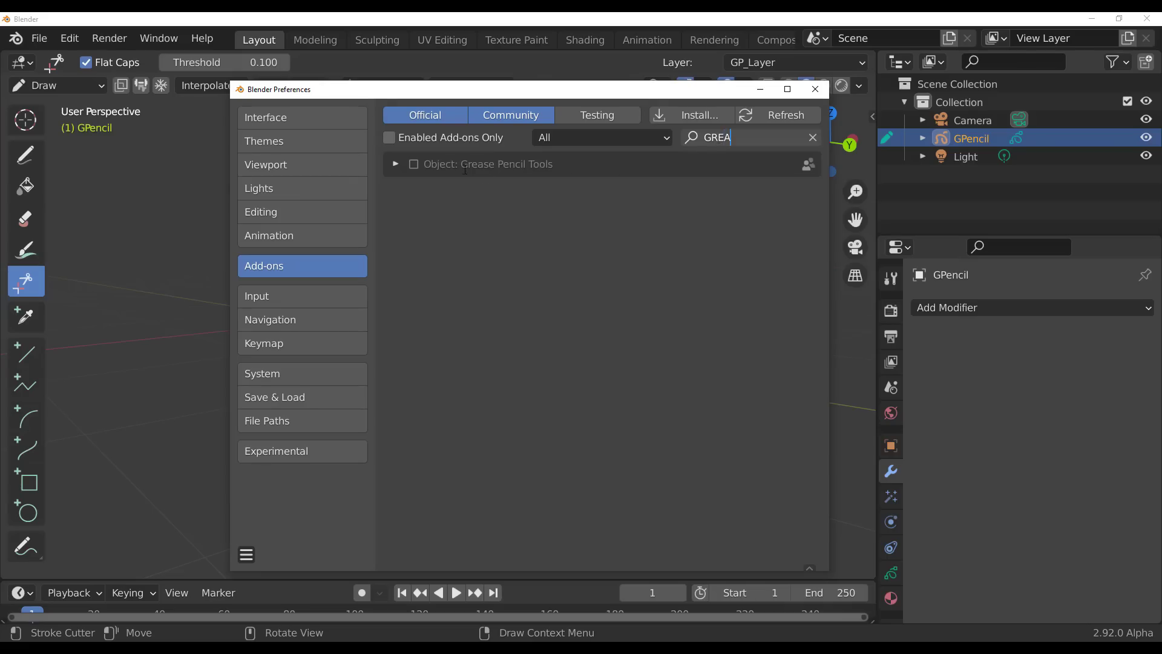
key("Return")
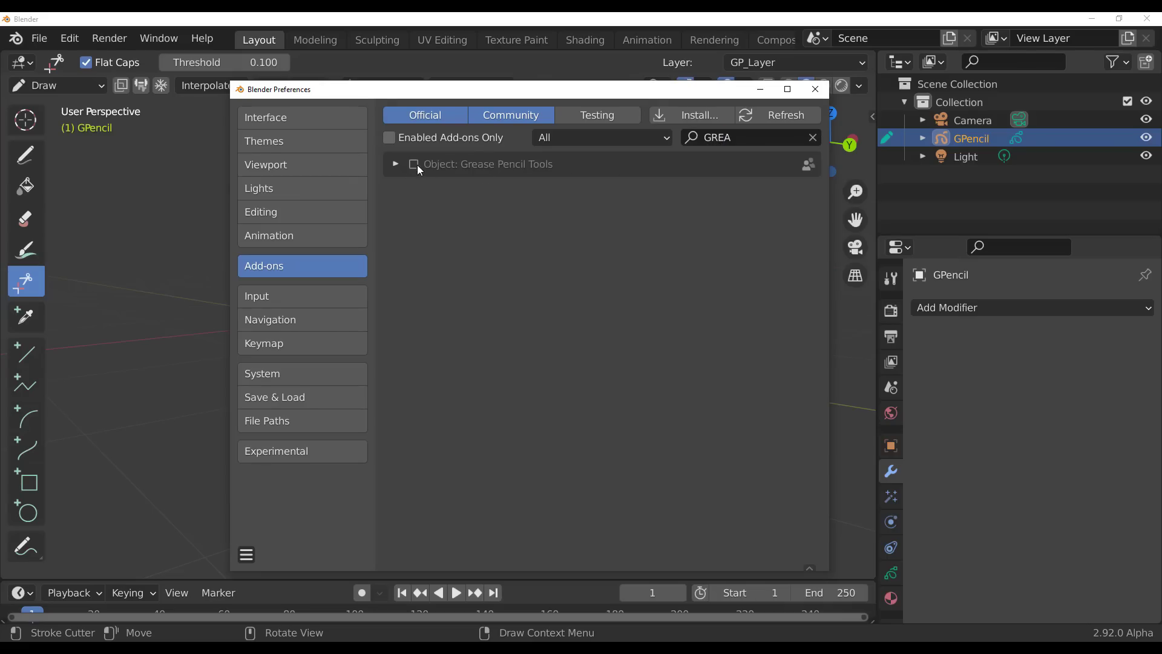
left_click(414, 165)
left_click(396, 165)
left_click(396, 165)
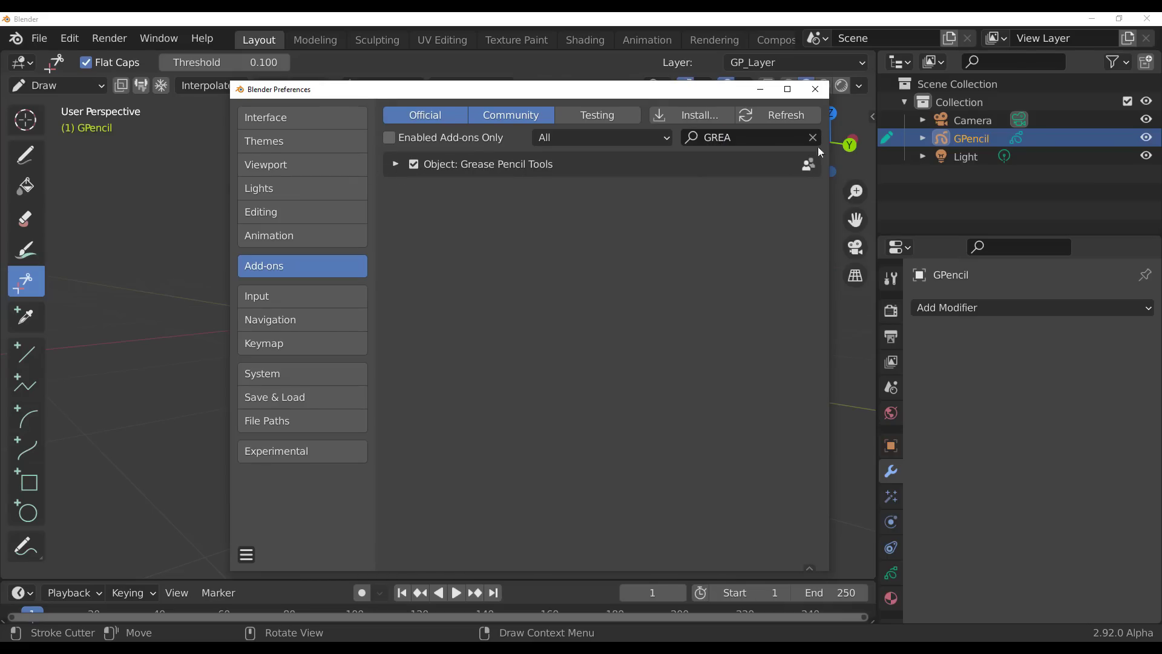
Step: Close the Preferences and show the Grease Pencil Tools options in the viewport sidebar
left_click_drag(708, 90, 626, 114)
left_click(640, 96)
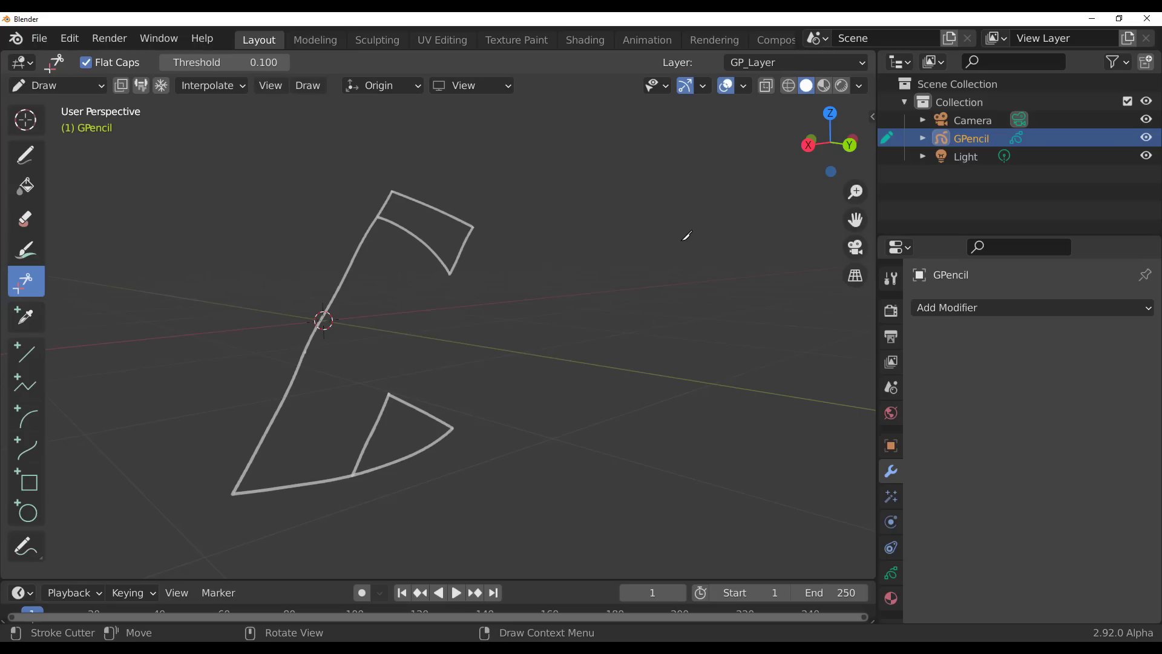
key("n")
left_click(867, 330)
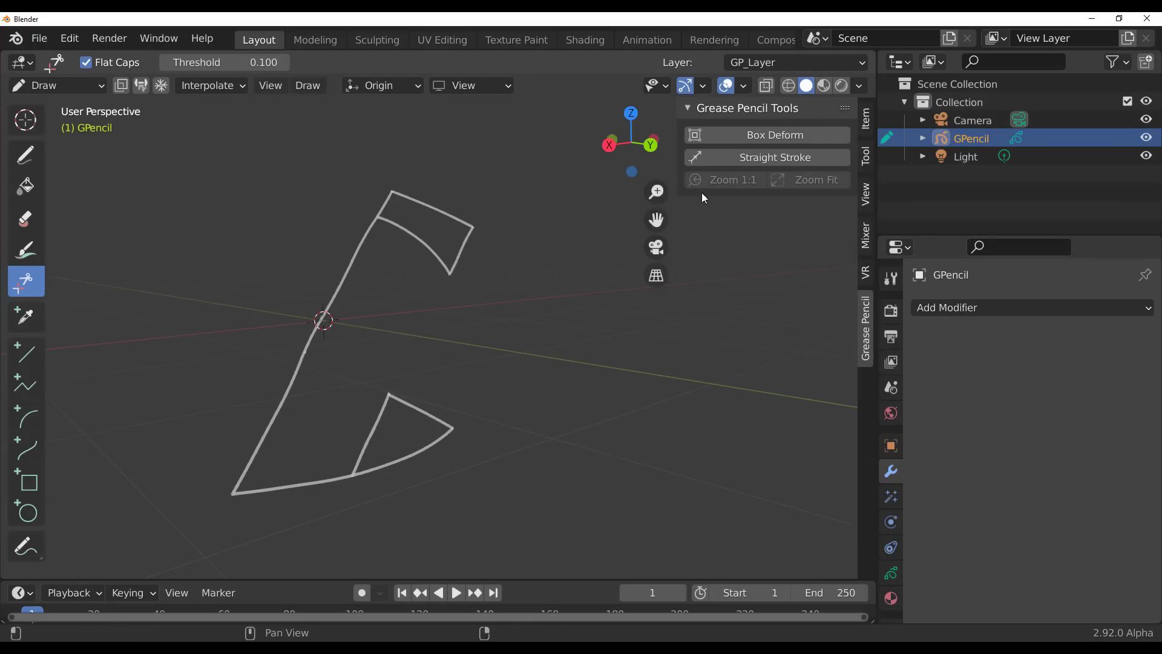
Step: Start a new scene with the default cube and frame the cube closely
left_click(39, 38)
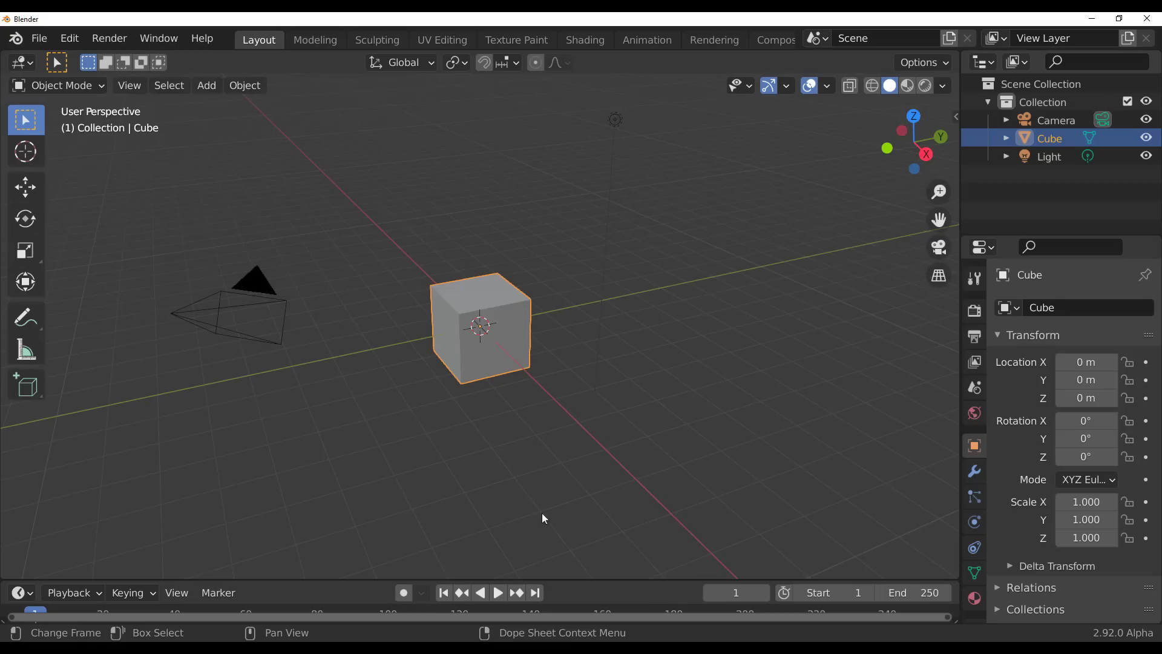
scroll(513, 405, "up", 5)
middle_click_drag(393, 436, 584, 361)
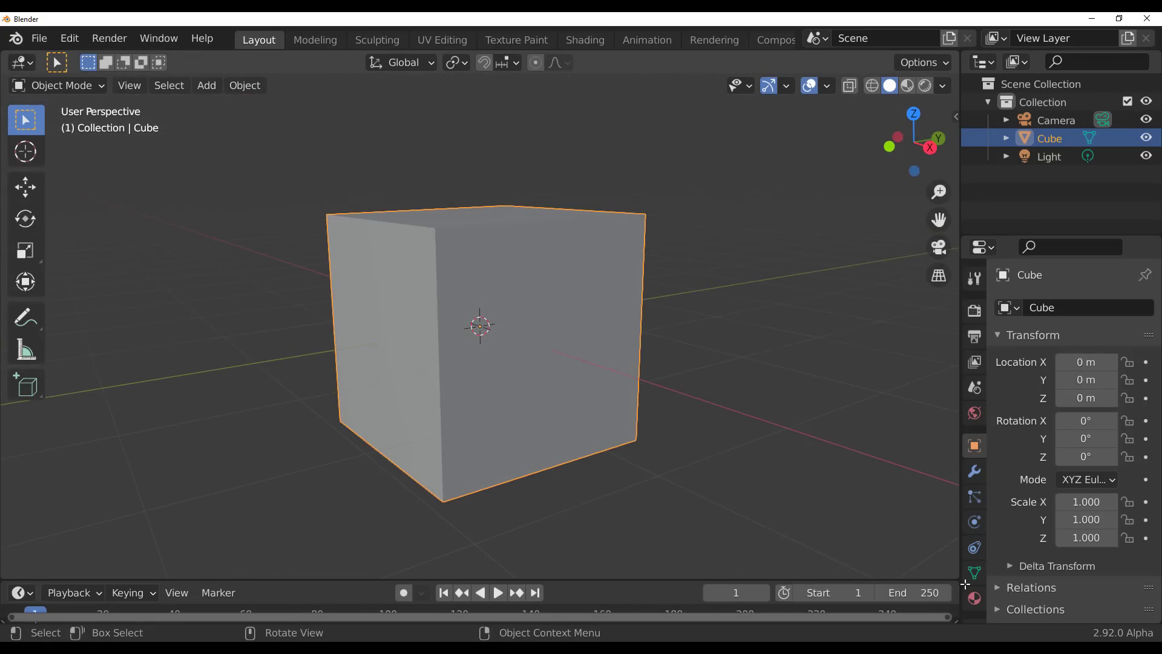
Step: Add a Subdivision Surface modifier to the cube, set to Simple with 4 viewport levels, and deselect the cube
left_click(976, 471)
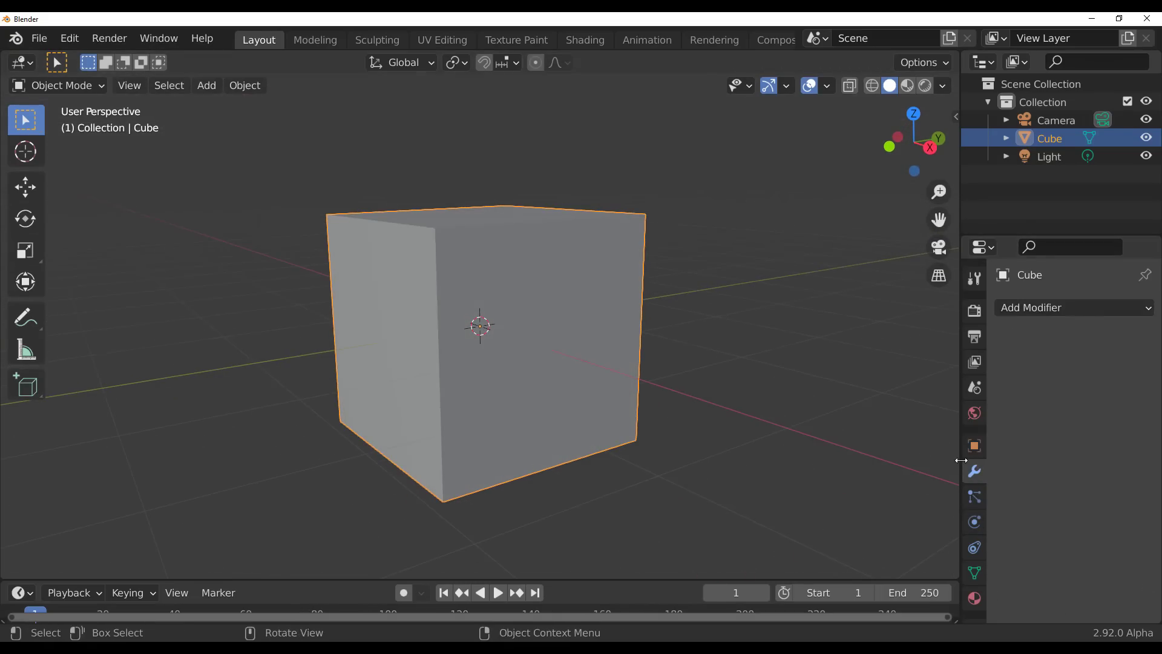
left_click_drag(961, 460, 822, 451)
left_click(911, 308)
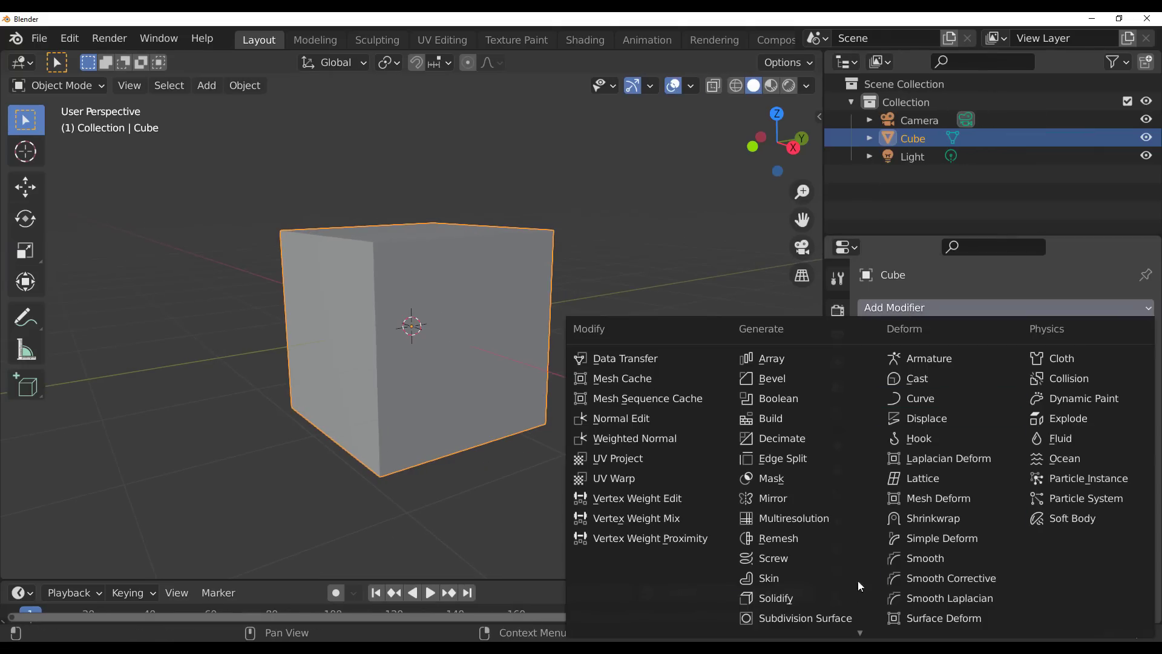
left_click(805, 618)
left_click(1078, 366)
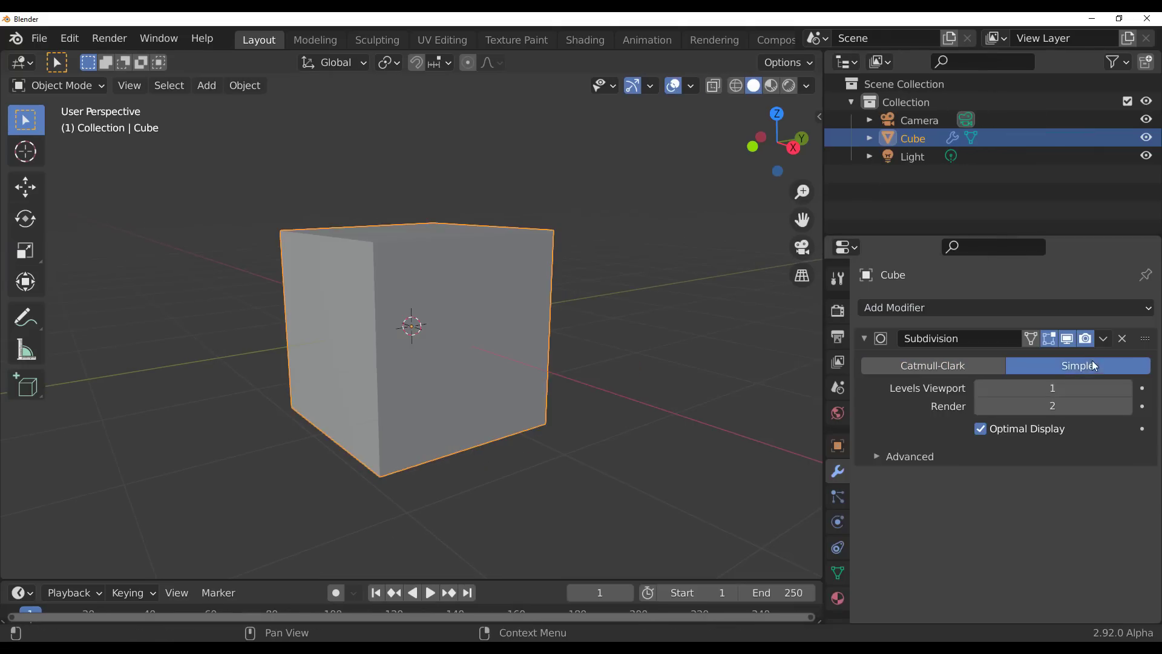
left_click(1127, 389)
left_click(1126, 389)
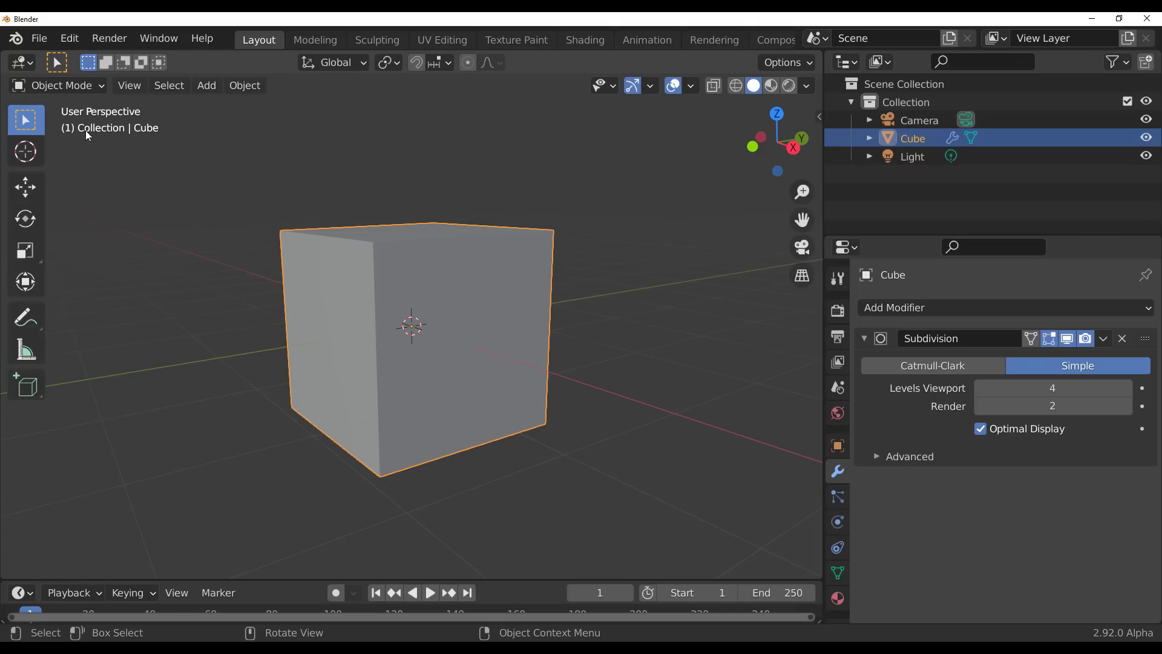
left_click(305, 131)
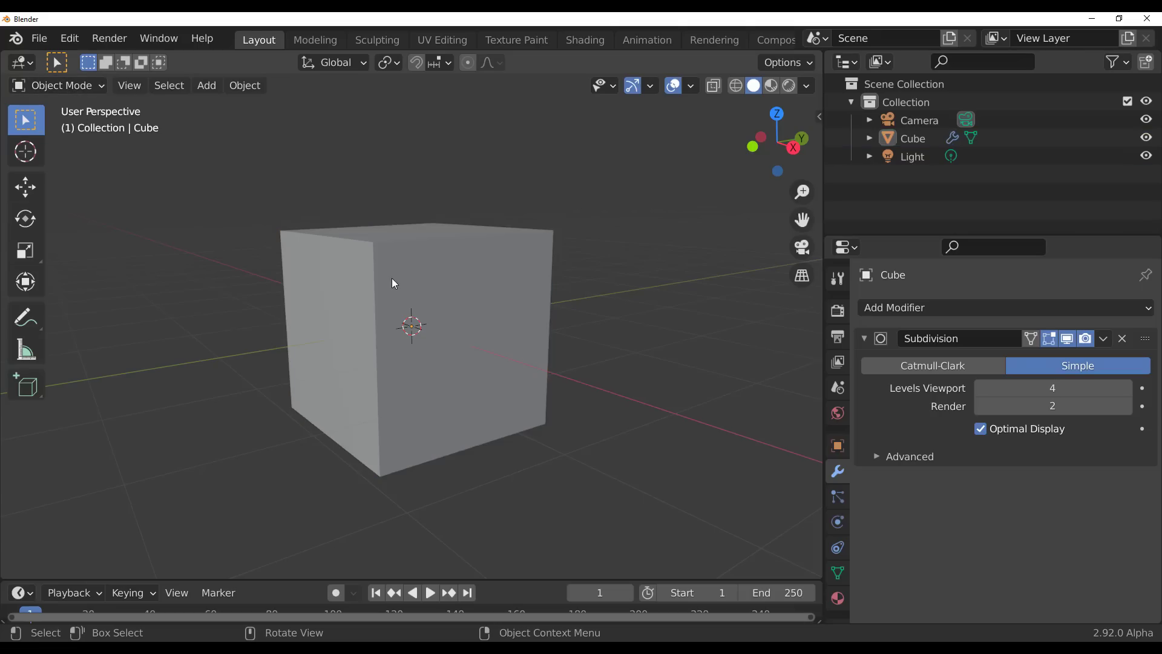
Step: Select the cube, switch it to Sculpt Mode, and widen the sculpt toolbar to two columns
left_click(345, 253)
left_click(57, 85)
left_click(61, 150)
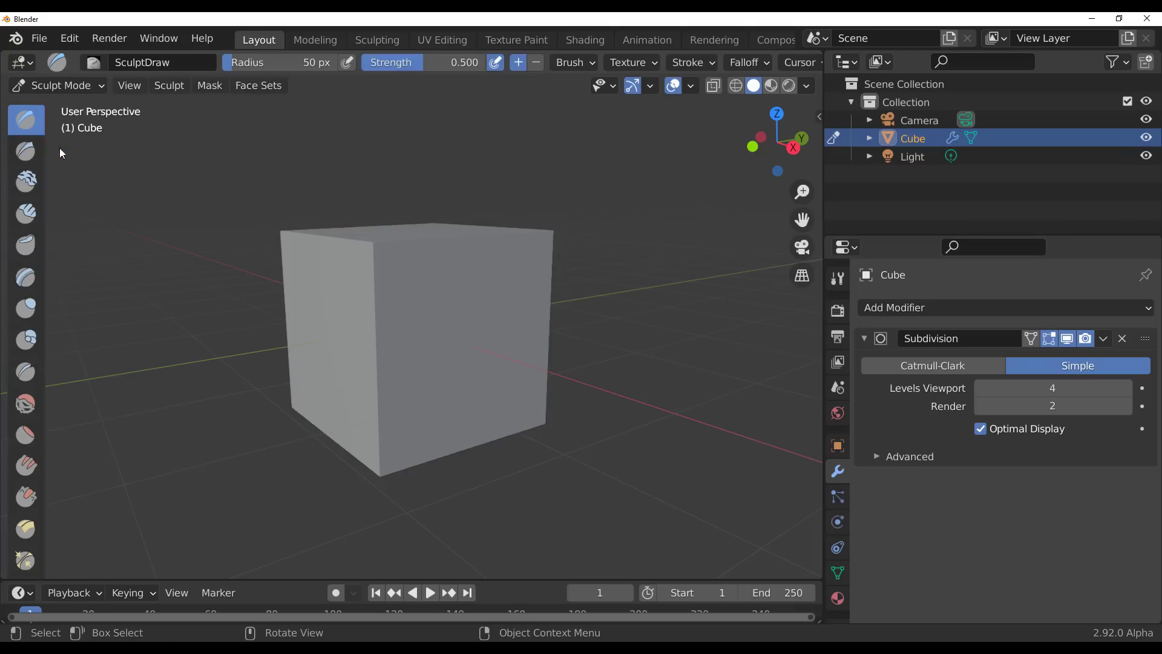
left_click_drag(46, 271, 78, 272)
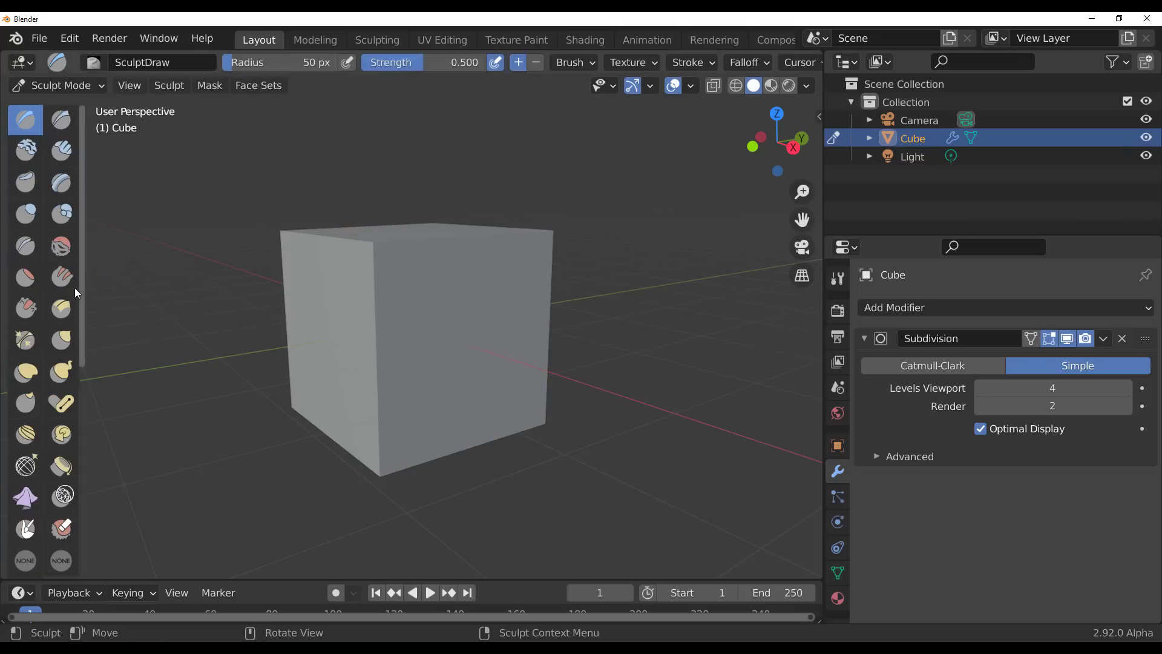
Step: Examine the available variants of the Trim, Face Set and Mask sculpt tools
scroll(78, 294, "down", 10)
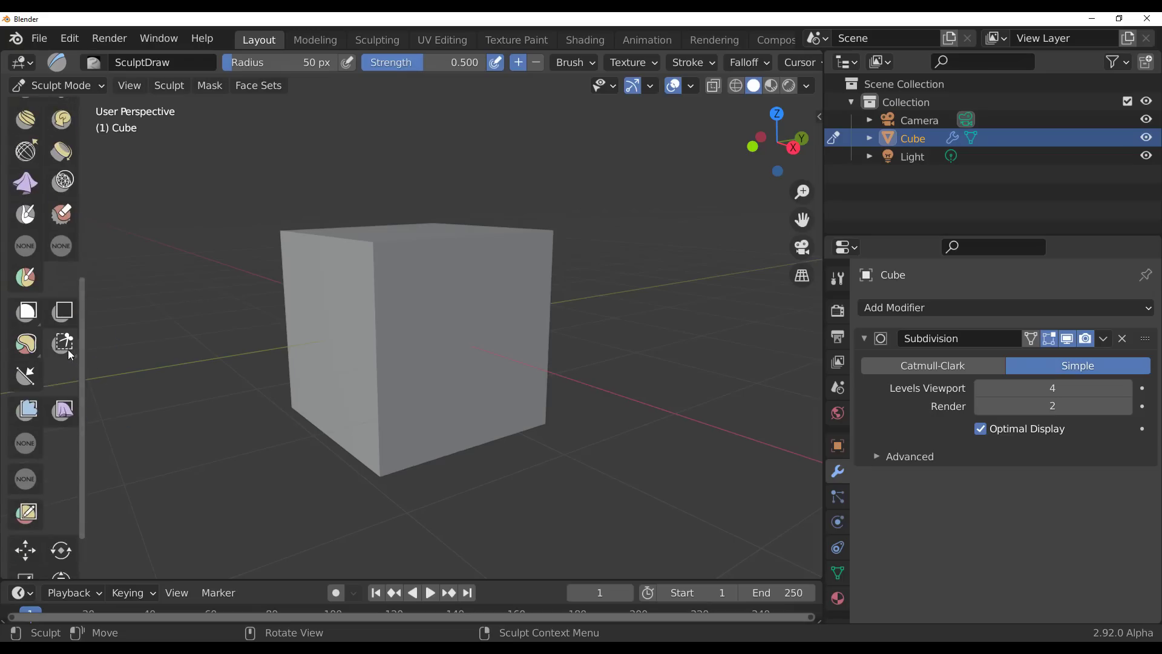
left_click(65, 351)
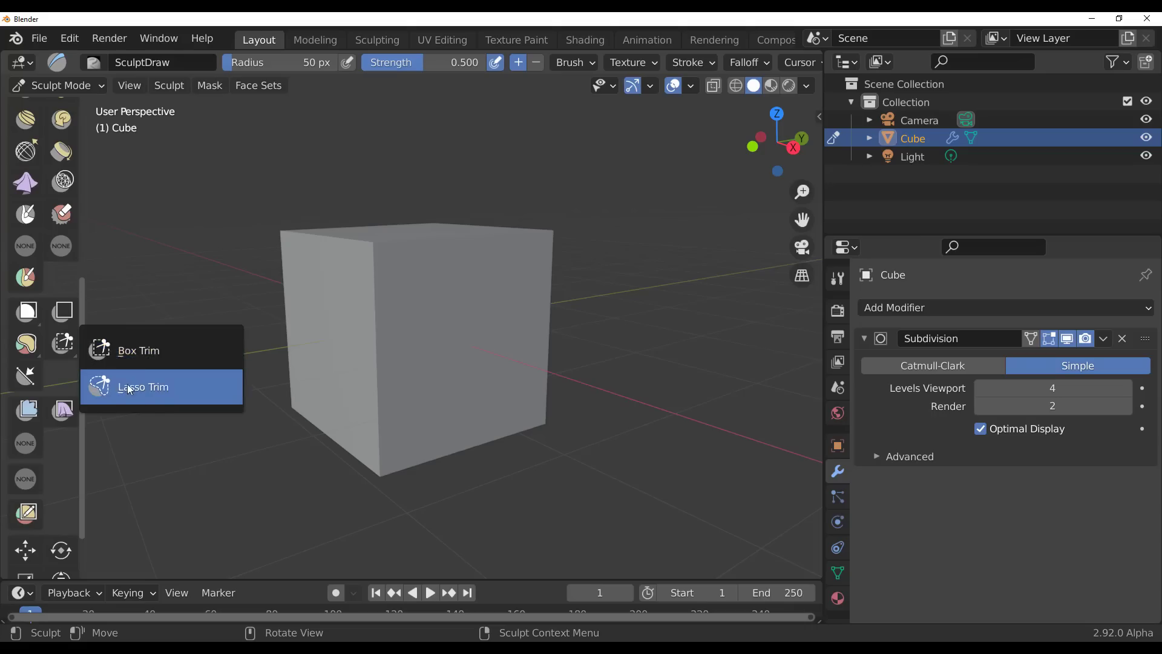
left_click(145, 351)
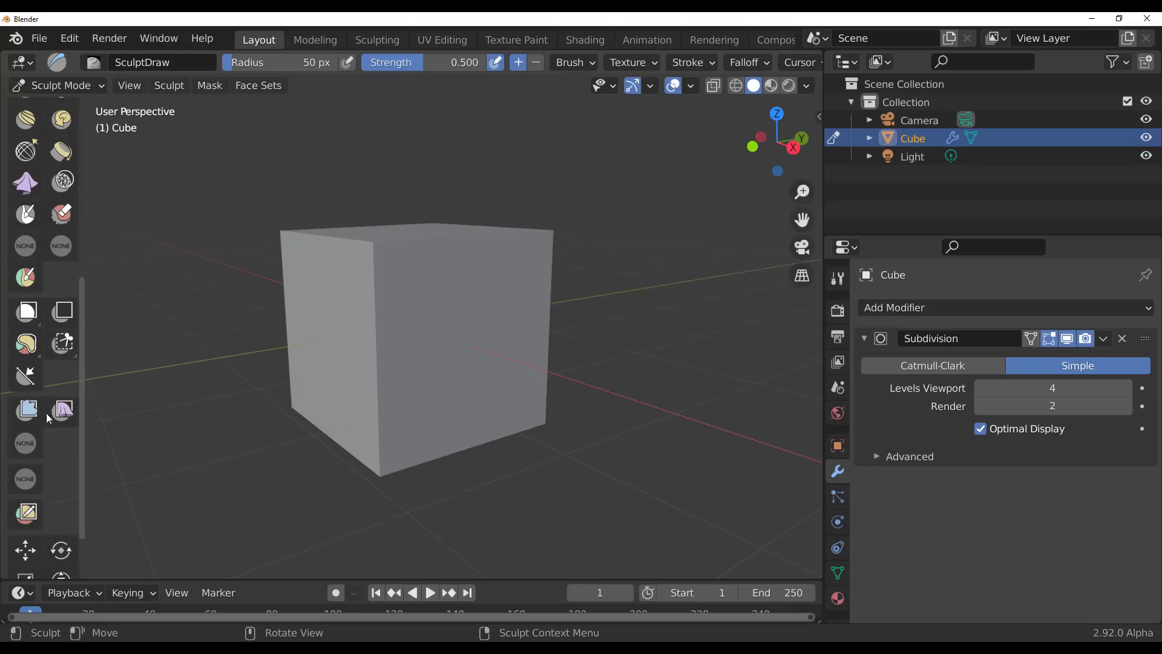
scroll(39, 435, "down", 1)
left_click(34, 327)
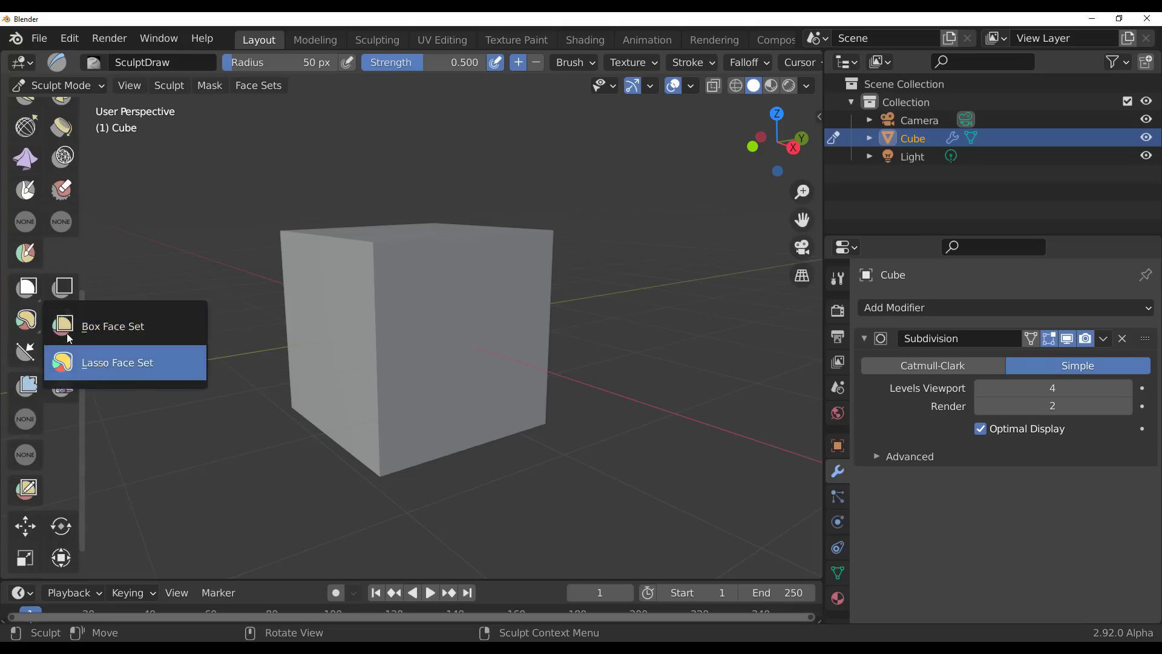
left_click(115, 362)
left_click(33, 293)
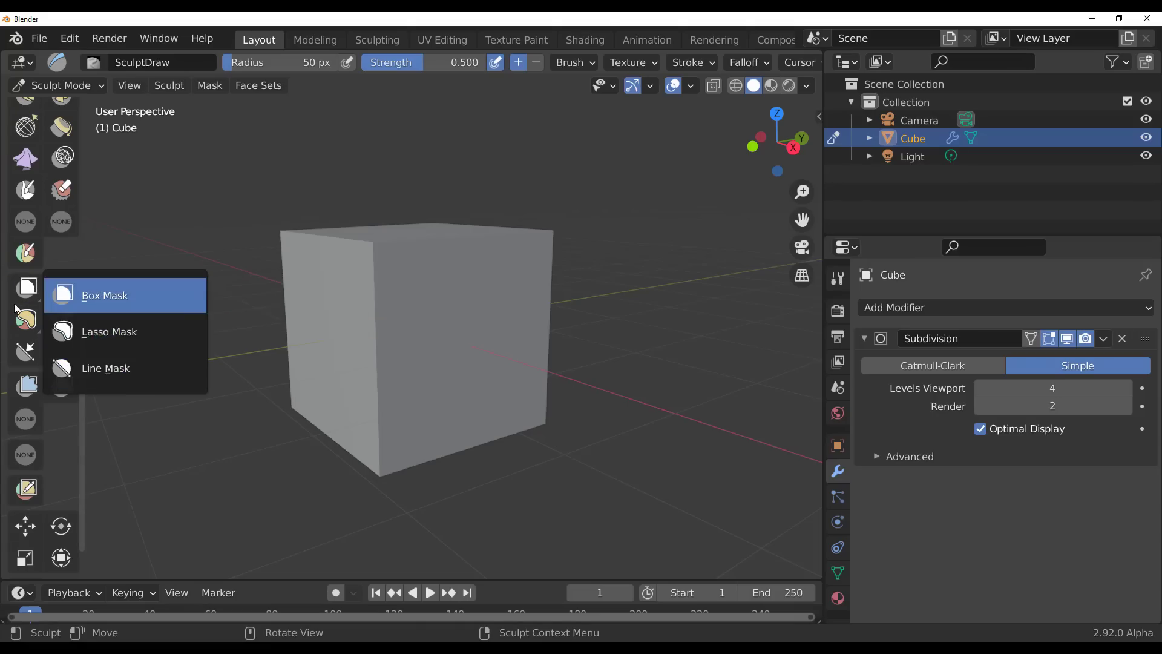
left_click(66, 295)
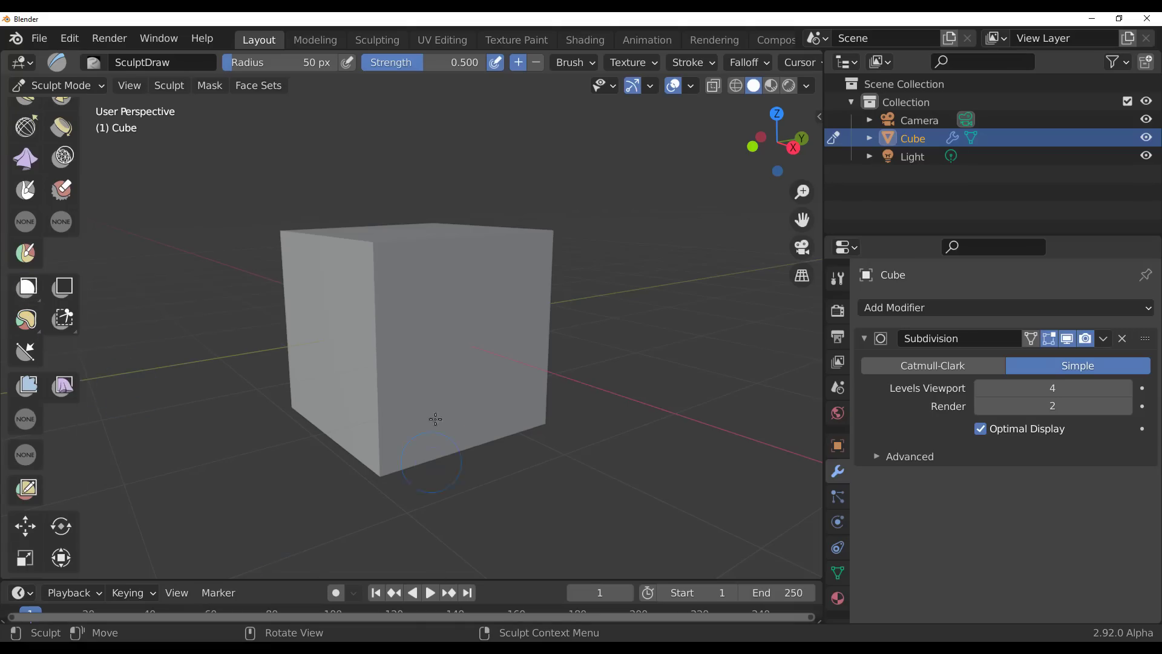
Step: Enable Mesh Boundary automasking for sculpting on the cube
middle_click_drag(595, 437, 526, 419)
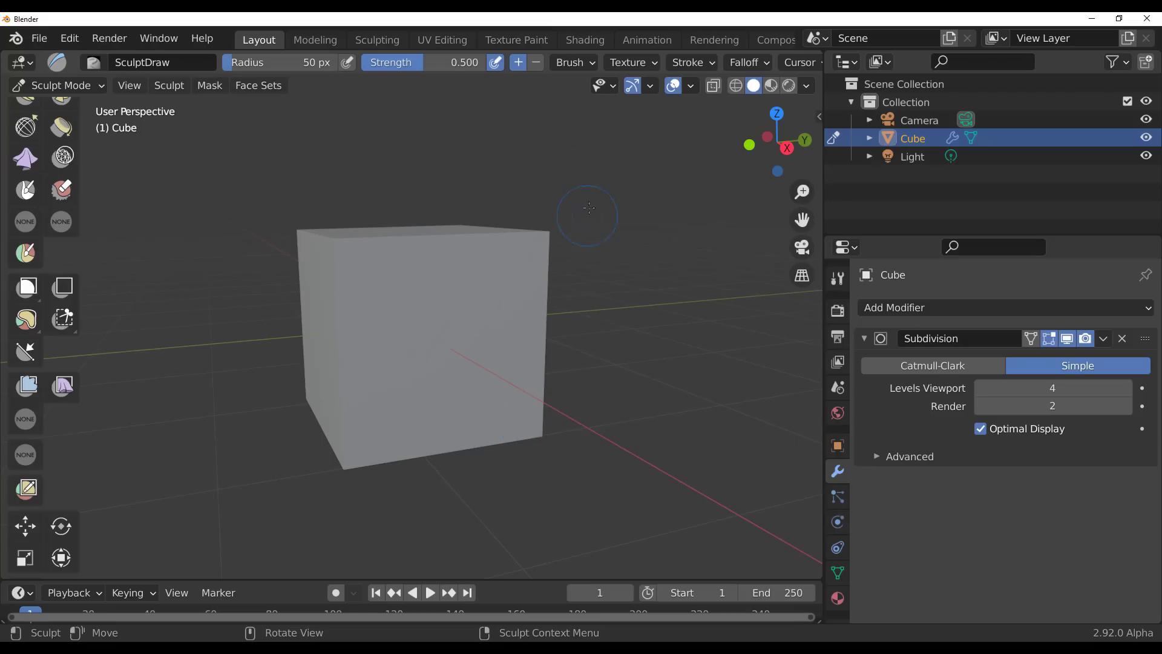
key("alt")
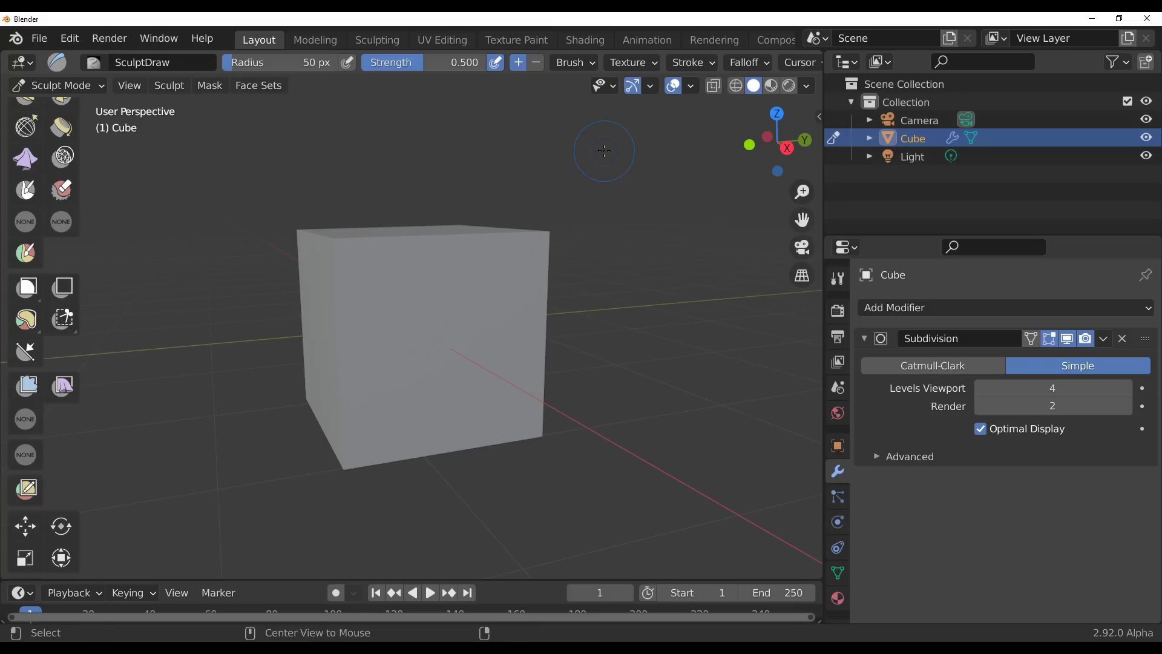
key("alt+a")
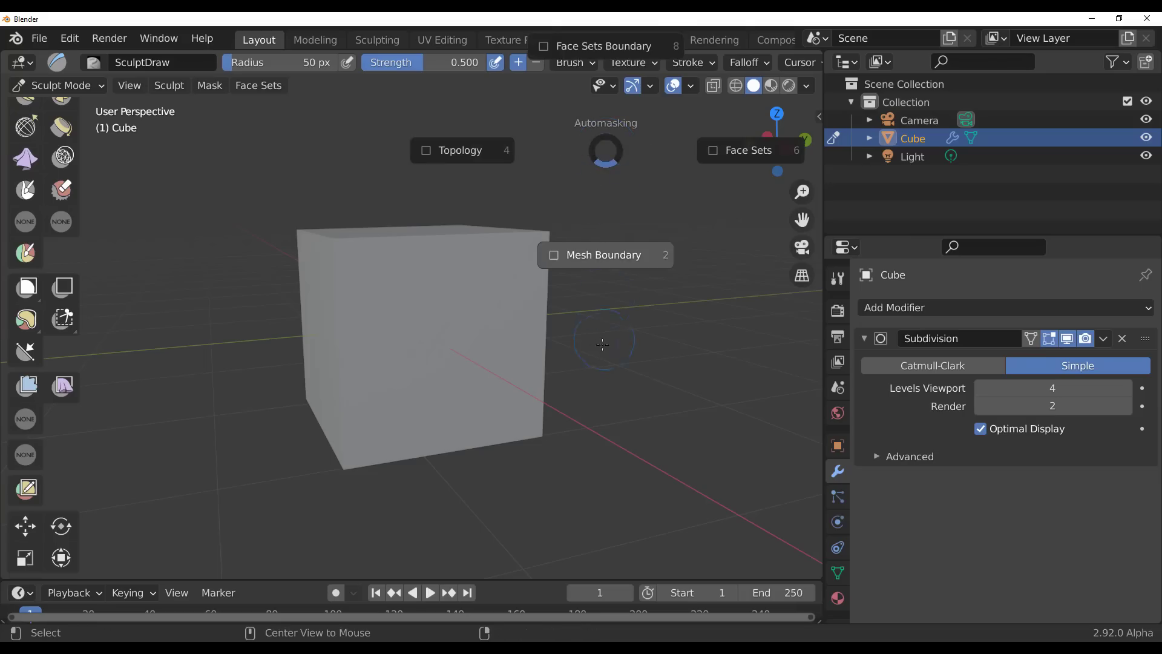
left_click(585, 361)
Step: Examine the Topology, Face Sets and Face Sets Boundary automasking options without changing them
key("alt+a")
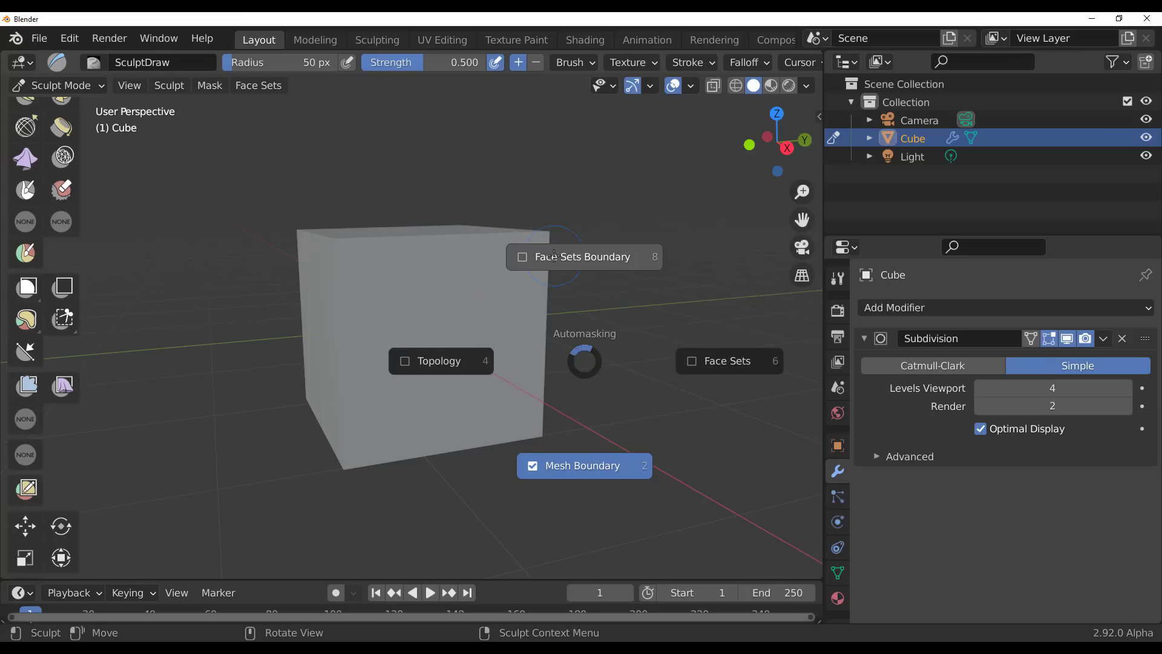
left_click(588, 362)
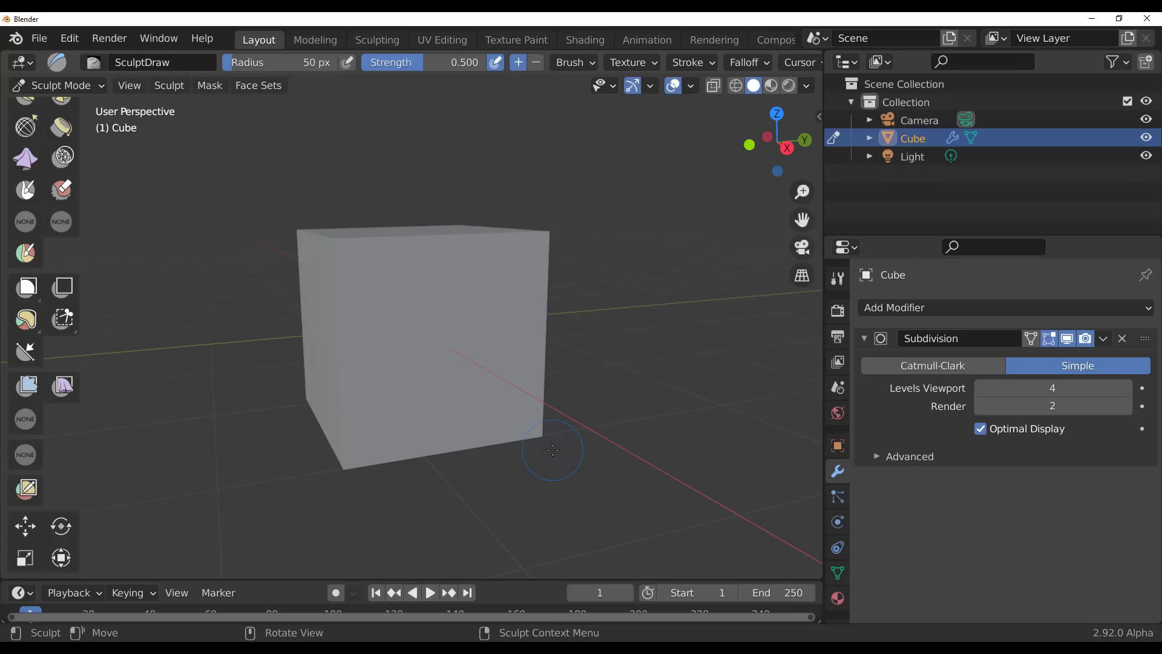
key("alt+a")
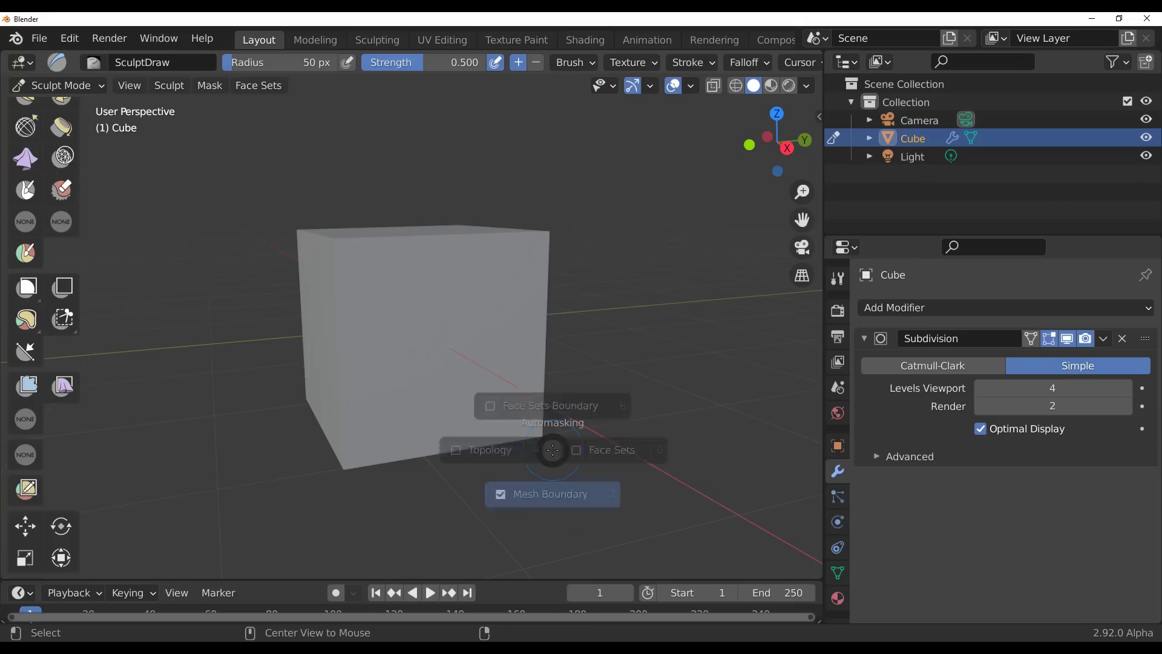
left_click(552, 449)
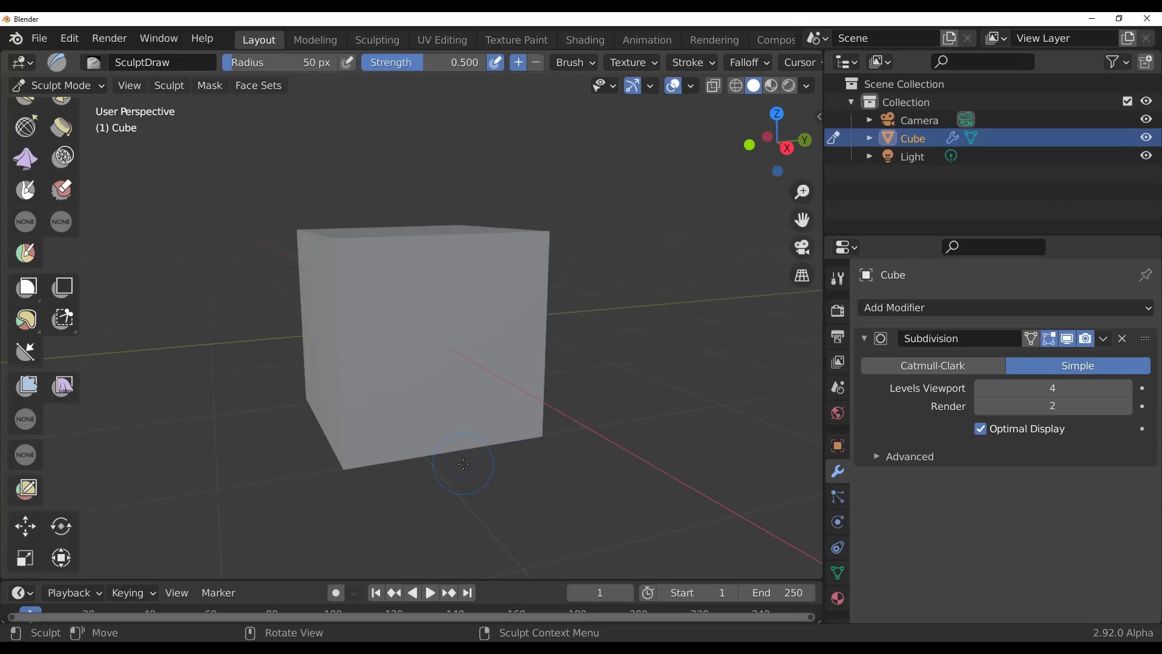
middle_click_drag(463, 465, 512, 487)
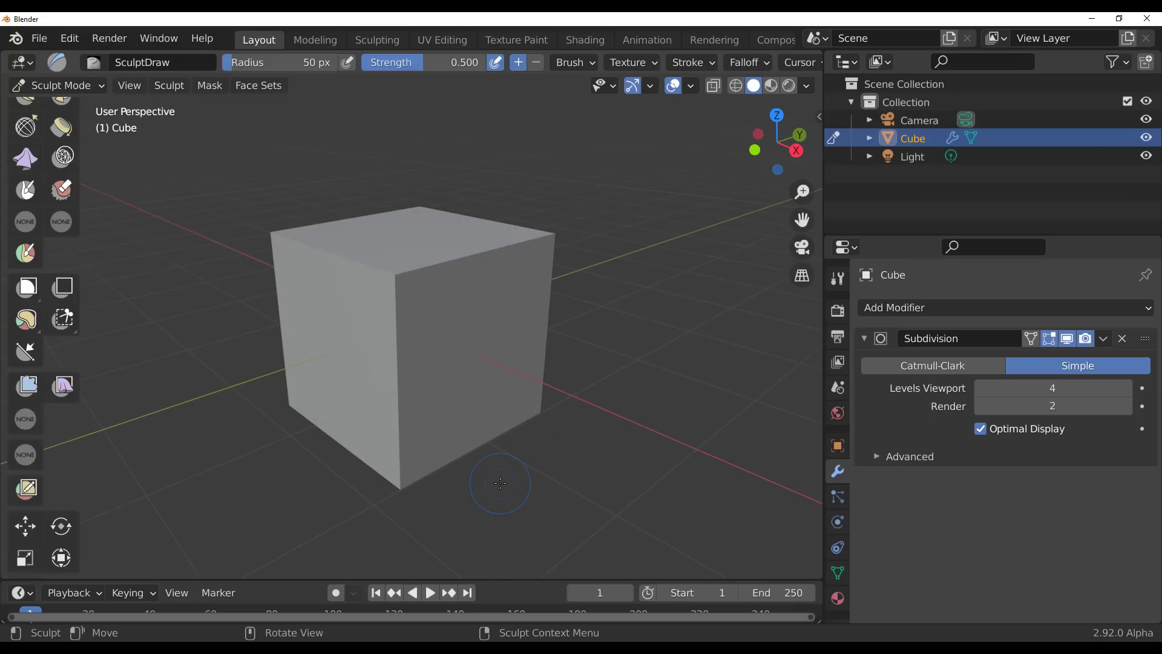
middle_click_drag(523, 400, 518, 398)
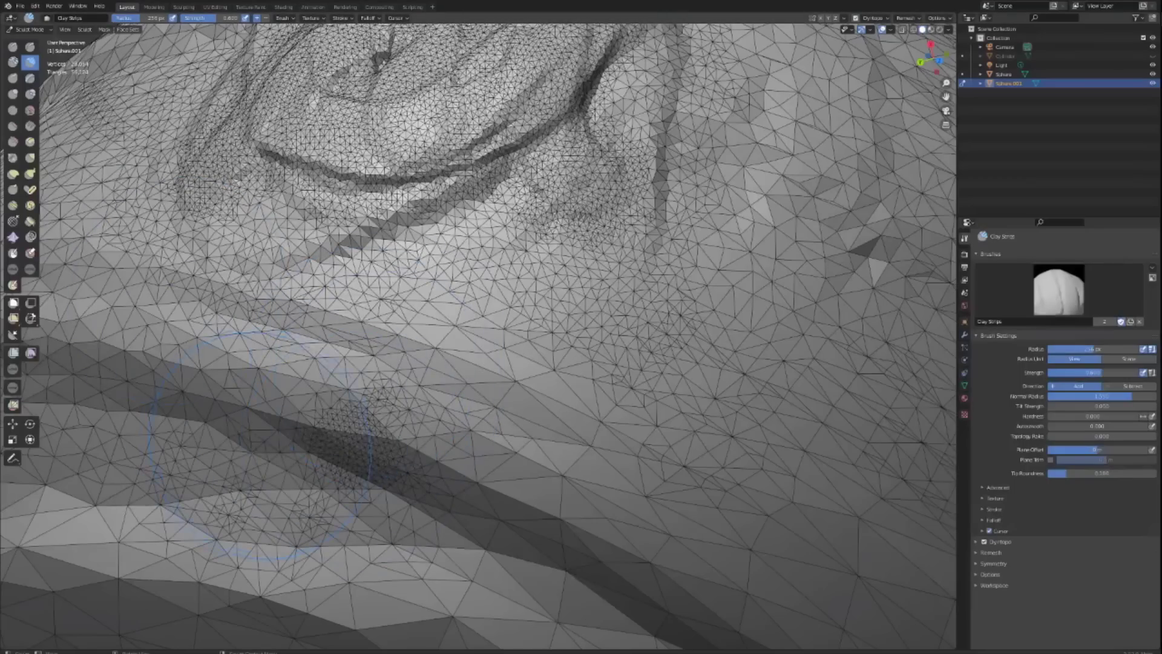
Step: Sculpt several diagonal Clay Strips strokes across the dark crease below the folds with Dyntopo enabled
left_click_drag(290, 417, 653, 218)
left_click_drag(339, 485, 738, 290)
left_click_drag(460, 460, 860, 327)
left_click_drag(545, 497, 878, 375)
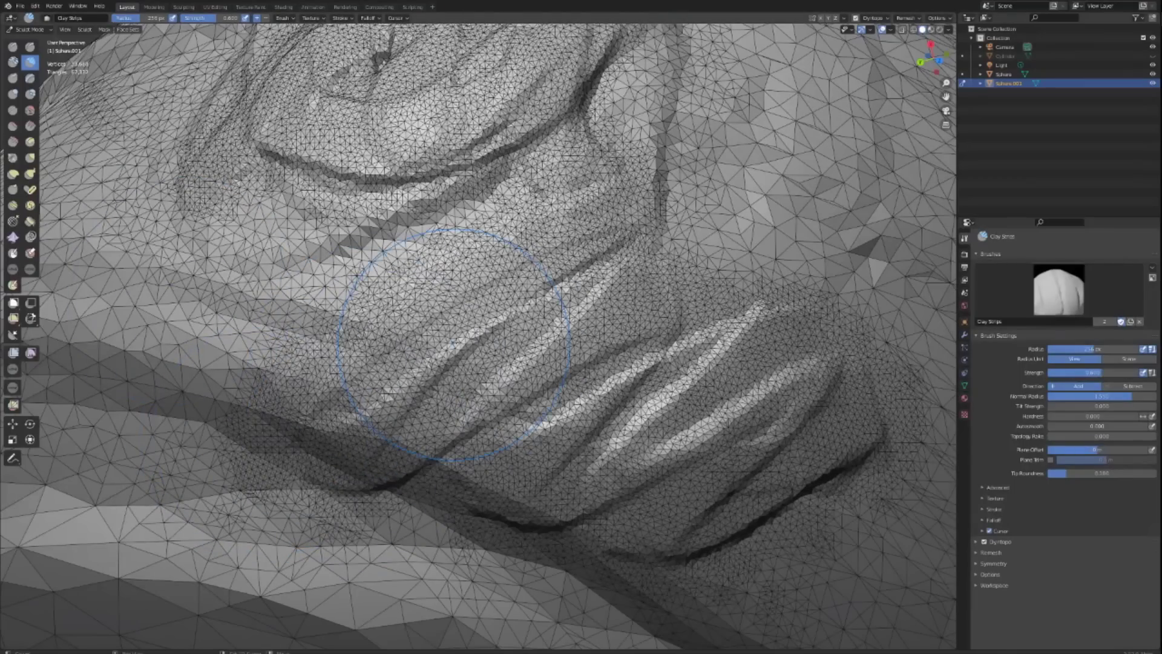
Step: Set a coarser Dyntopo detail size on the mesh and sculpt over the fresh strokes with Clay Strips
key("r")
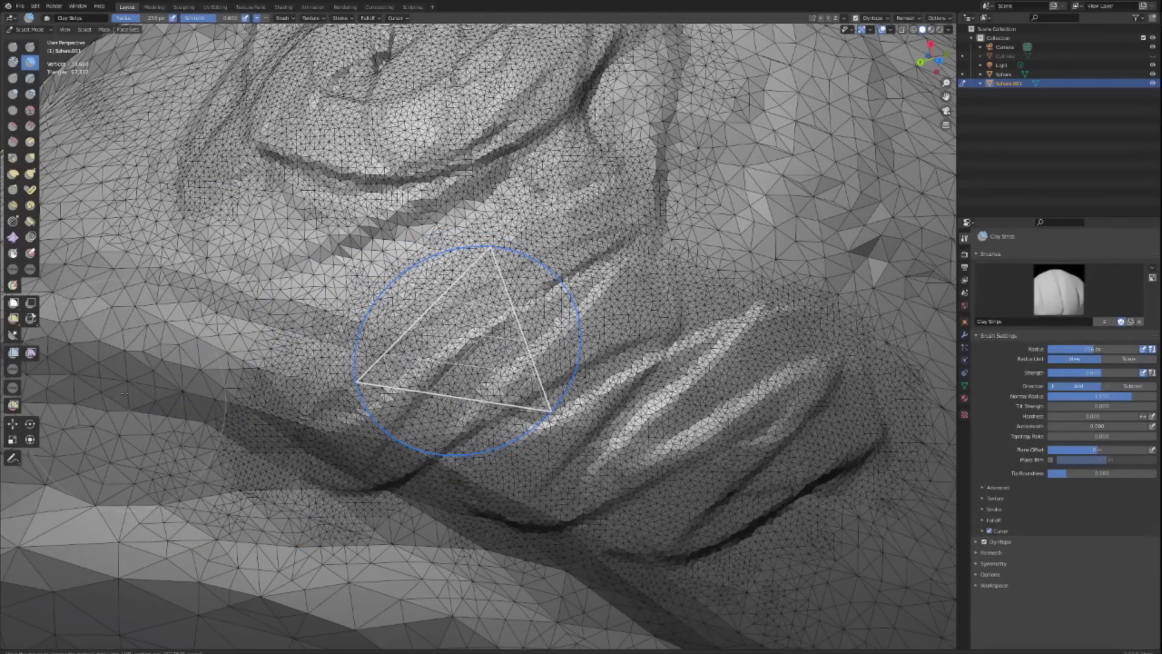
left_click(124, 394)
mouse_move(291, 338)
left_mouse_down()
mouse_move(696, 387)
mouse_move(306, 322)
mouse_move(575, 339)
mouse_move(848, 436)
mouse_move(665, 514)
left_mouse_up()
Step: Set a finer Dyntopo detail size and build up new Clay Strips ridges over the coarse area
key("r")
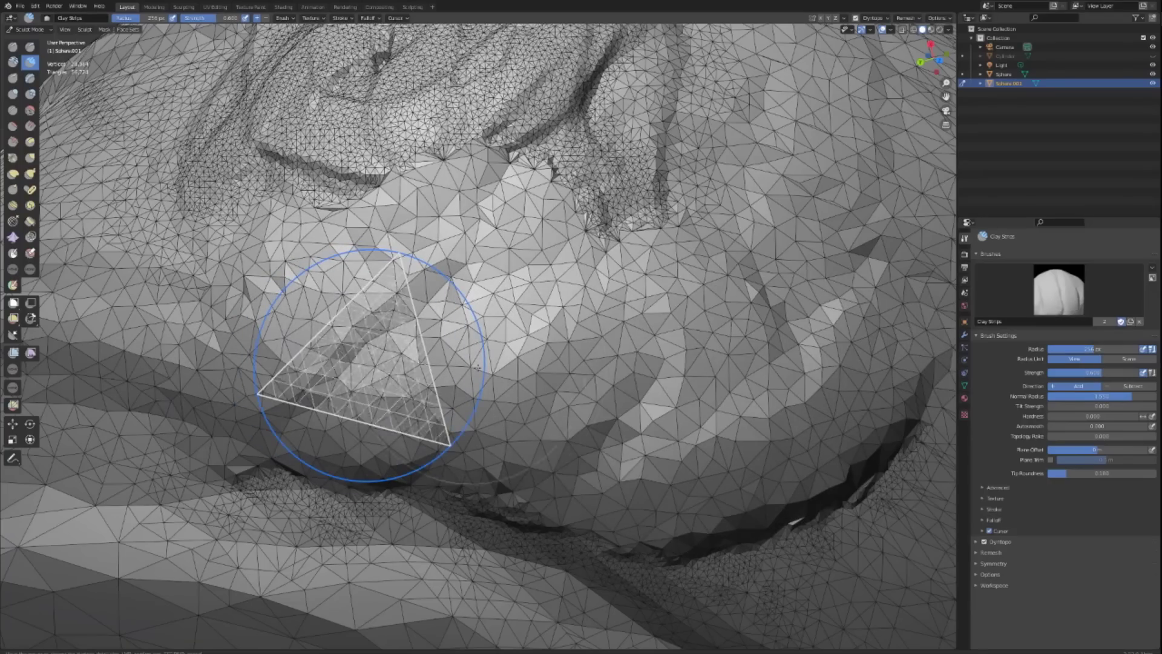
left_click(400, 363)
mouse_move(375, 363)
left_mouse_down()
mouse_move(424, 286)
mouse_move(636, 375)
mouse_move(787, 460)
mouse_move(423, 484)
mouse_move(674, 463)
left_mouse_up()
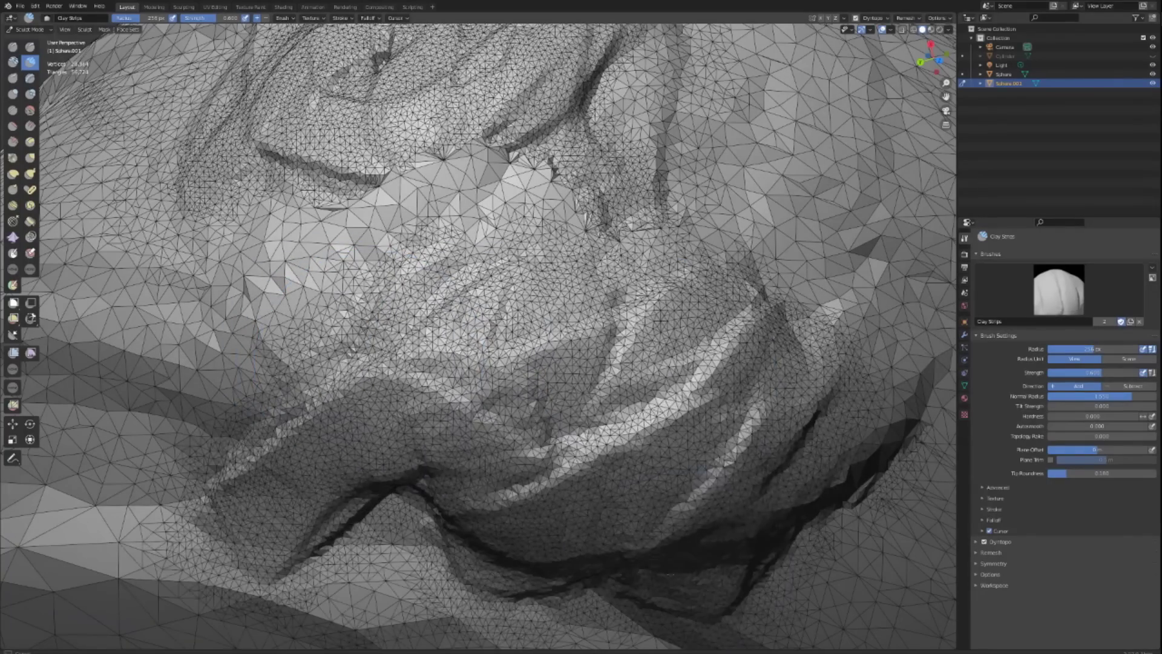
Step: Adjust the Dyntopo detail size at the hollow under the ridges and fill it with Clay Strips strokes
mouse_move(675, 463)
middle_mouse_down()
mouse_move(545, 394)
mouse_move(375, 260)
middle_mouse_up()
key("r")
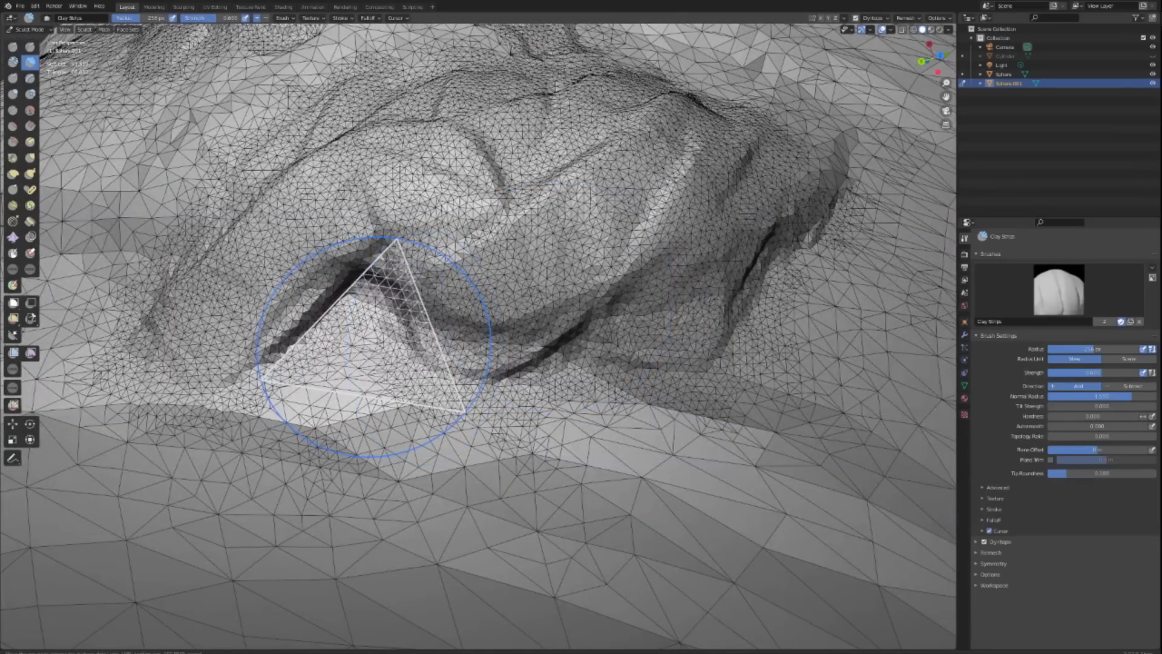
left_click(375, 338)
mouse_move(375, 336)
left_mouse_down()
mouse_move(339, 388)
mouse_move(544, 460)
mouse_move(757, 436)
left_mouse_up()
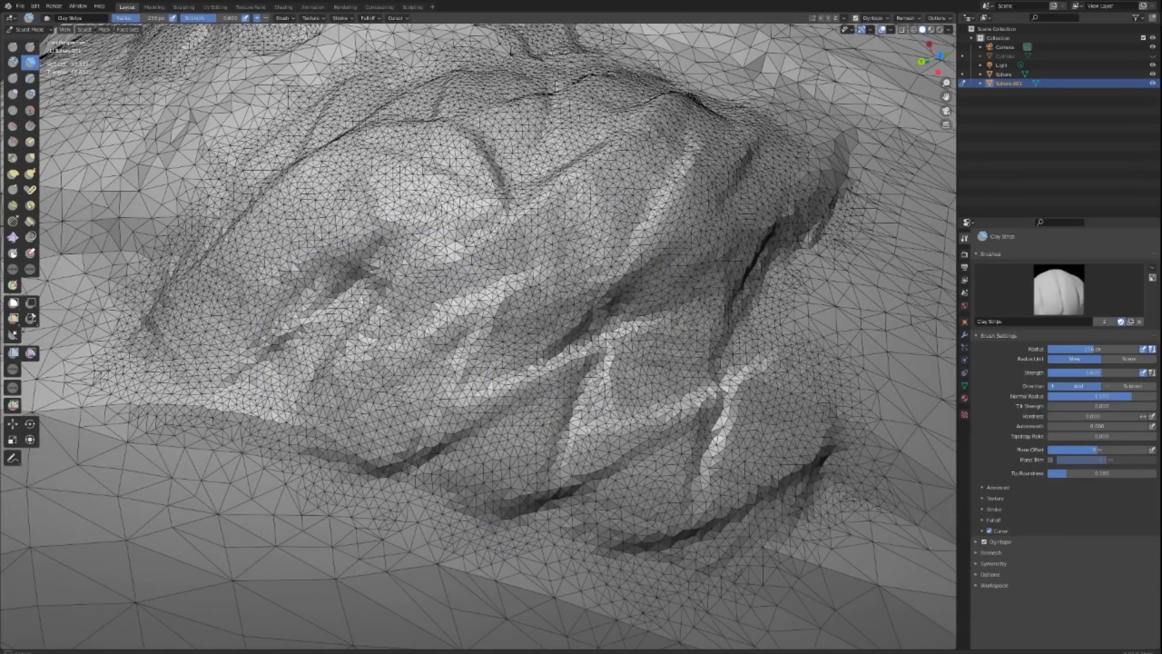
Step: Readjust the Dyntopo detail size over the central folds and sculpt another pass of Clay Strips there
key("r")
left_click(545, 393)
key("r")
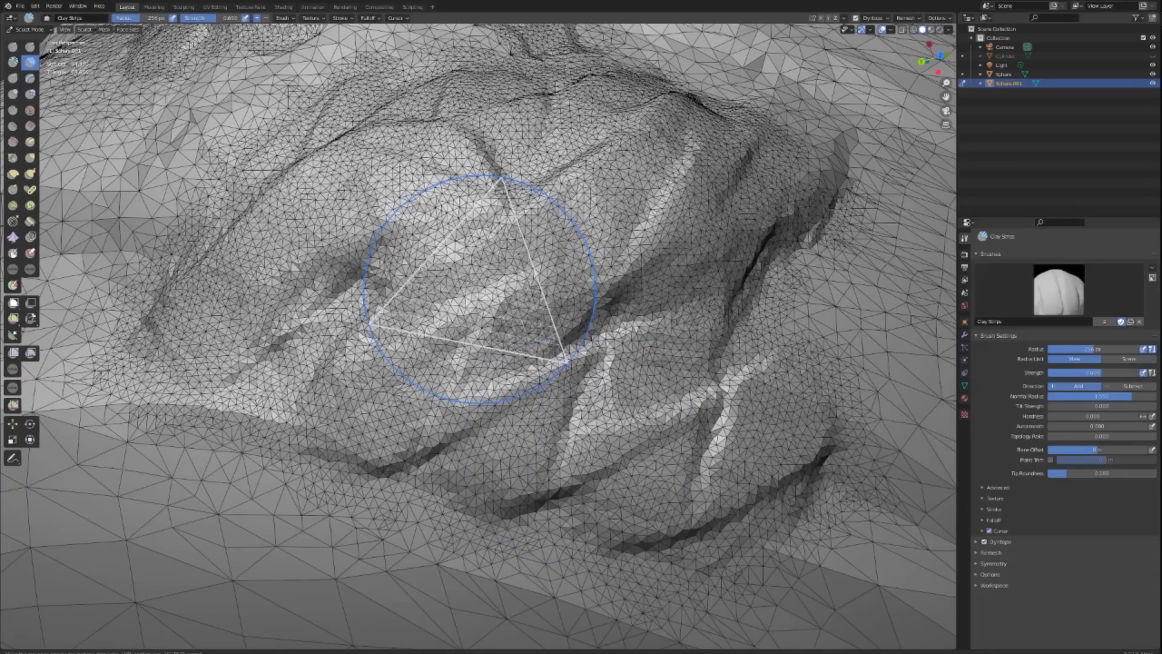
left_click(370, 325)
mouse_move(478, 290)
left_mouse_down()
mouse_move(254, 423)
mouse_move(666, 485)
left_mouse_up()
mouse_move(666, 485)
middle_mouse_down()
mouse_move(774, 460)
mouse_move(811, 436)
middle_mouse_up()
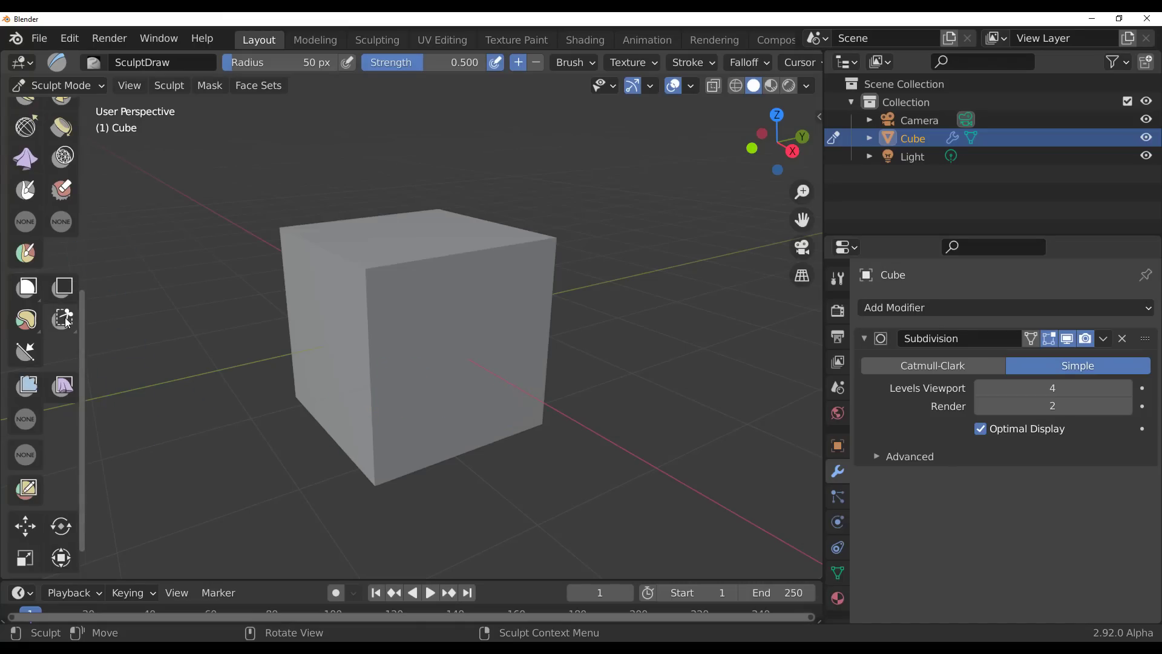
Step: Activate the Lasso Trim tool on the cube and show its tool settings in the Properties editor
mouse_move(66, 322)
left_mouse_down()
mouse_move(115, 366)
mouse_move(133, 367)
left_mouse_up()
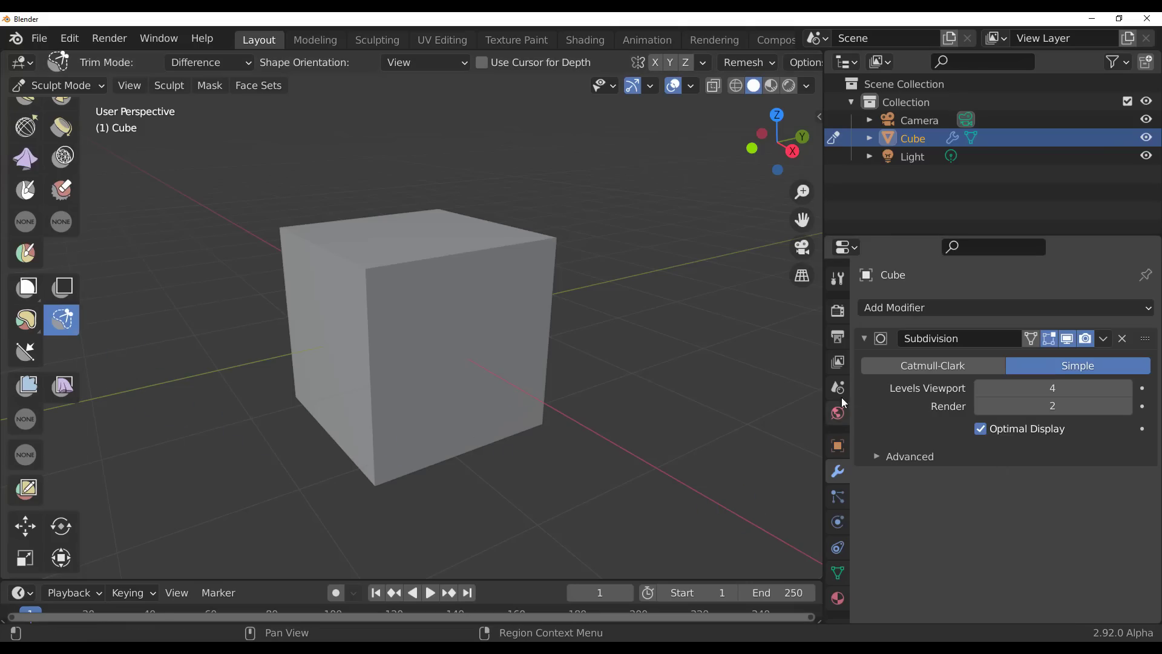
left_click(838, 279)
Step: Try to cut a curved lasso shape through the cube's front face in Difference trim mode, and undo the cut
mouse_move(472, 376)
middle_mouse_down()
mouse_move(514, 394)
mouse_move(487, 399)
mouse_move(588, 378)
mouse_move(501, 384)
mouse_move(545, 405)
middle_mouse_up()
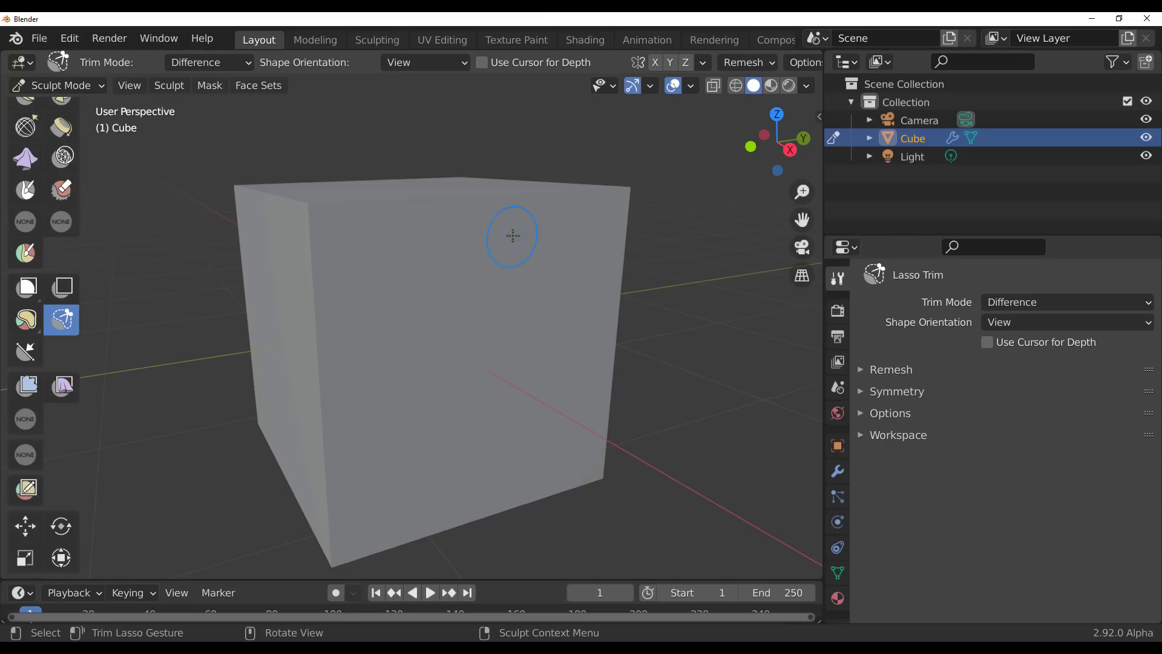
mouse_move(512, 236)
left_mouse_down()
mouse_move(371, 357)
mouse_move(499, 411)
mouse_move(556, 302)
mouse_move(469, 247)
left_mouse_up()
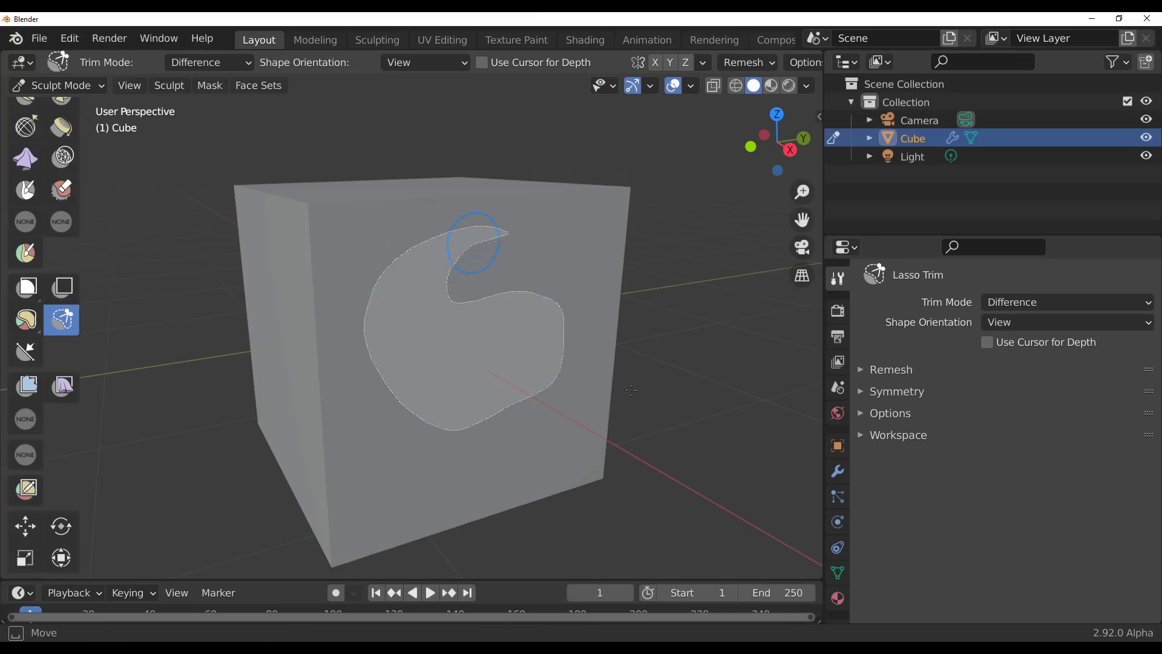
mouse_move(605, 454)
middle_mouse_down()
mouse_move(457, 390)
mouse_move(302, 377)
mouse_move(446, 329)
mouse_move(663, 392)
mouse_move(621, 390)
middle_mouse_up()
middle_click_drag(419, 467, 464, 472)
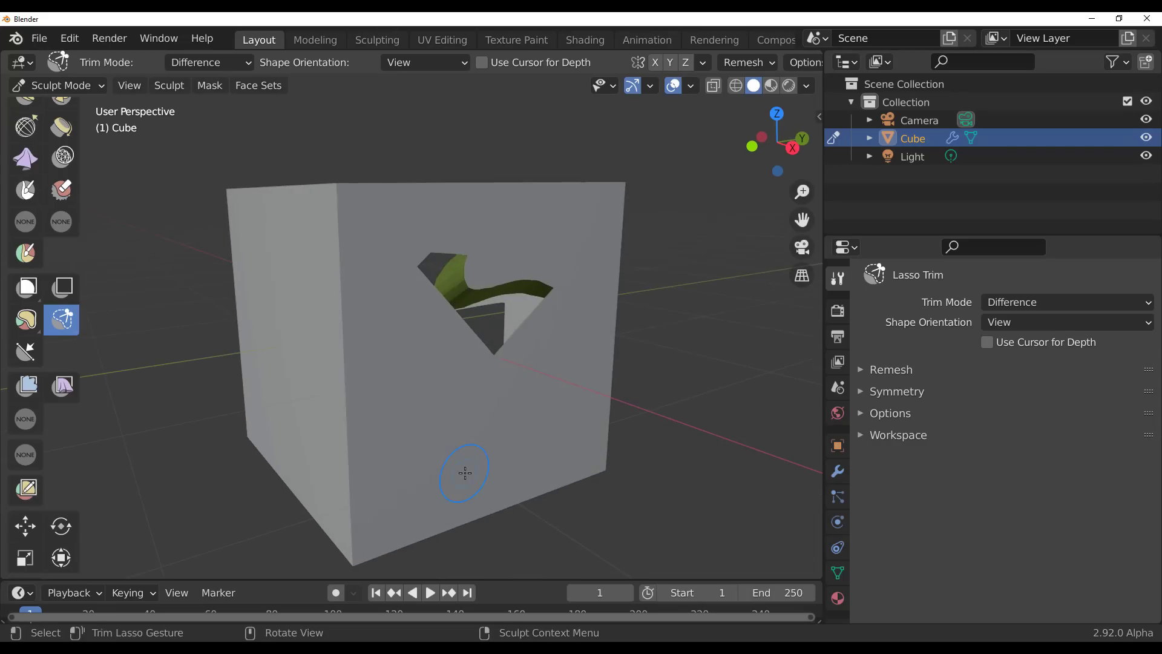
key("ctrl+z")
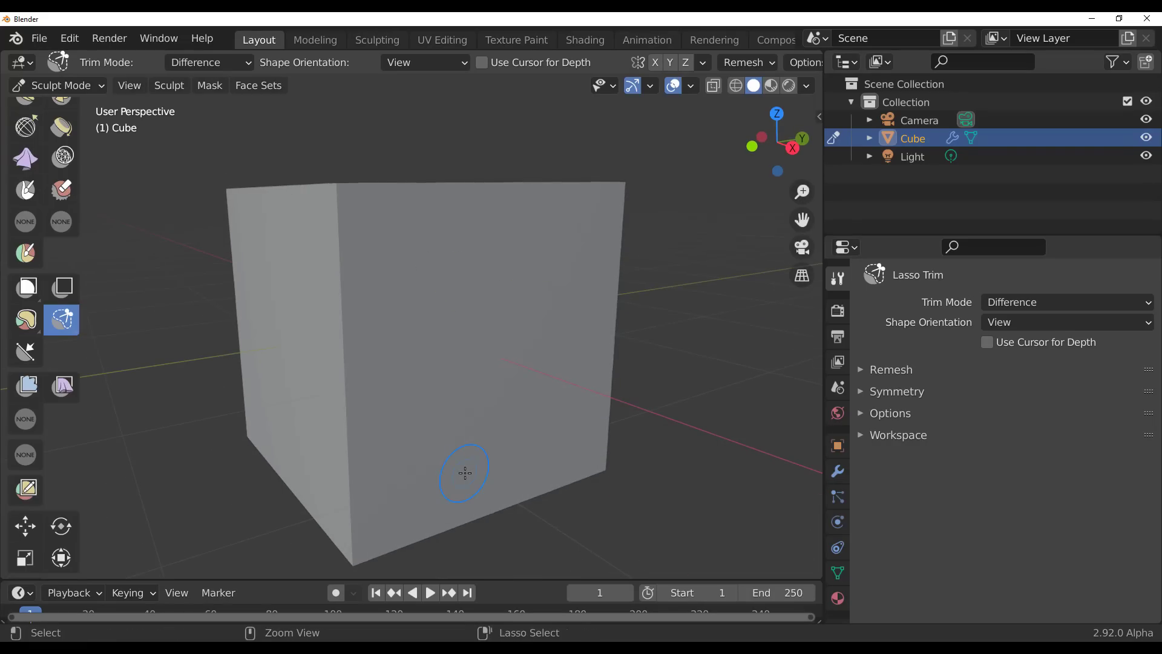
Step: Enable Use Cursor for Depth for Lasso Trim and trim a rounded, notched shape in the upper part of the cube's side face
middle_click_drag(529, 475, 548, 480)
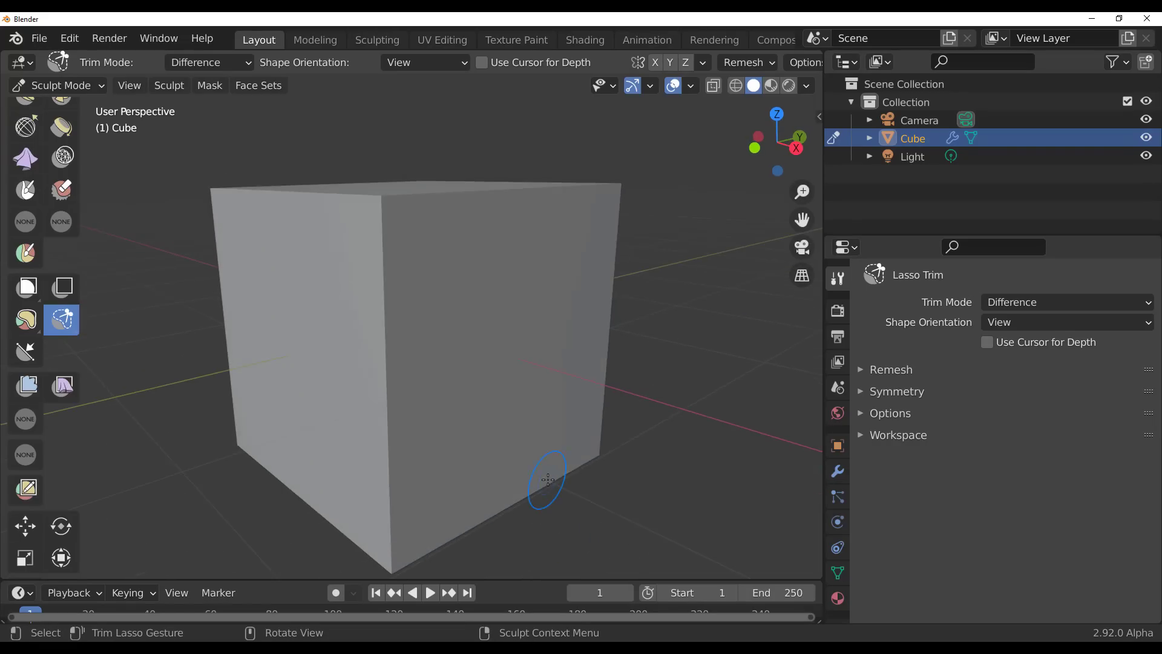
scroll(548, 479, "down", 3)
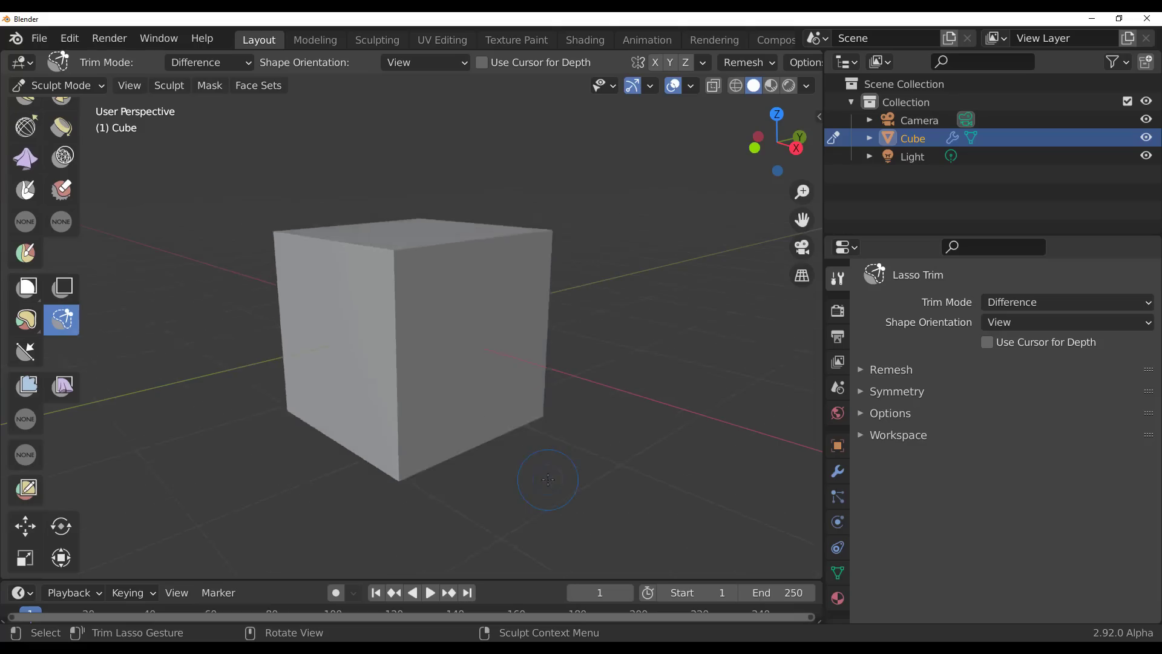
middle_click_drag(507, 479, 439, 367)
scroll(439, 367, "up", 3)
scroll(439, 367, "up", 2)
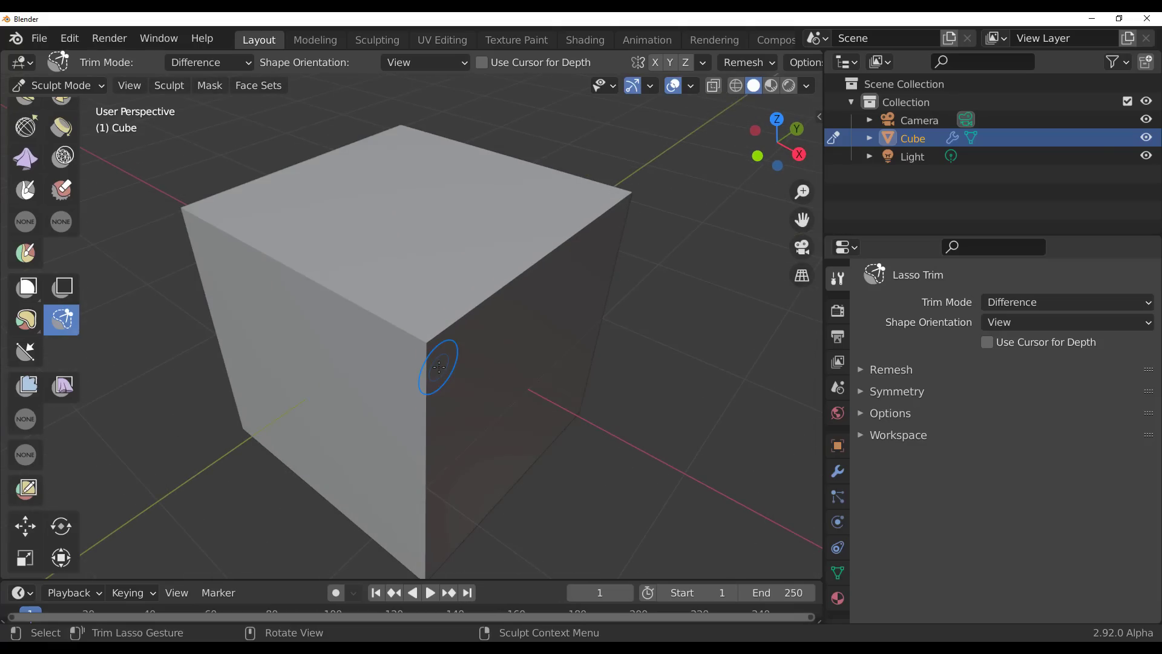
middle_click_drag(460, 388, 433, 351)
scroll(433, 350, "up", 4)
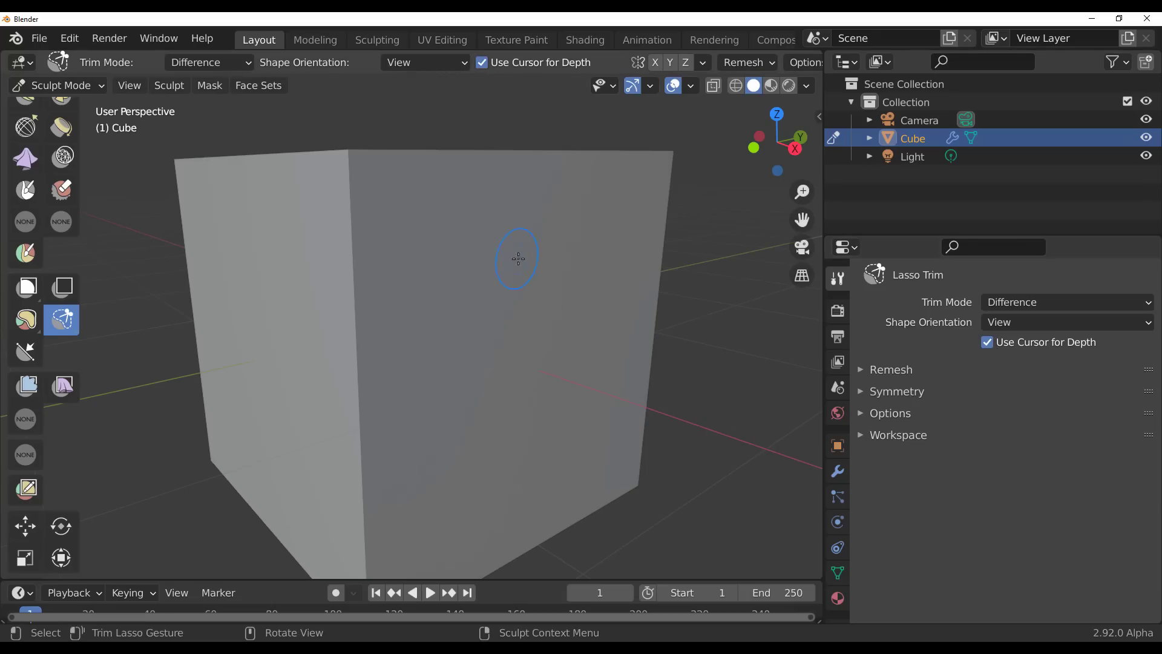
middle_click_drag(511, 252, 545, 209)
mouse_move(547, 202)
left_mouse_down()
mouse_move(471, 224)
mouse_move(466, 255)
mouse_move(485, 298)
mouse_move(559, 291)
left_mouse_up()
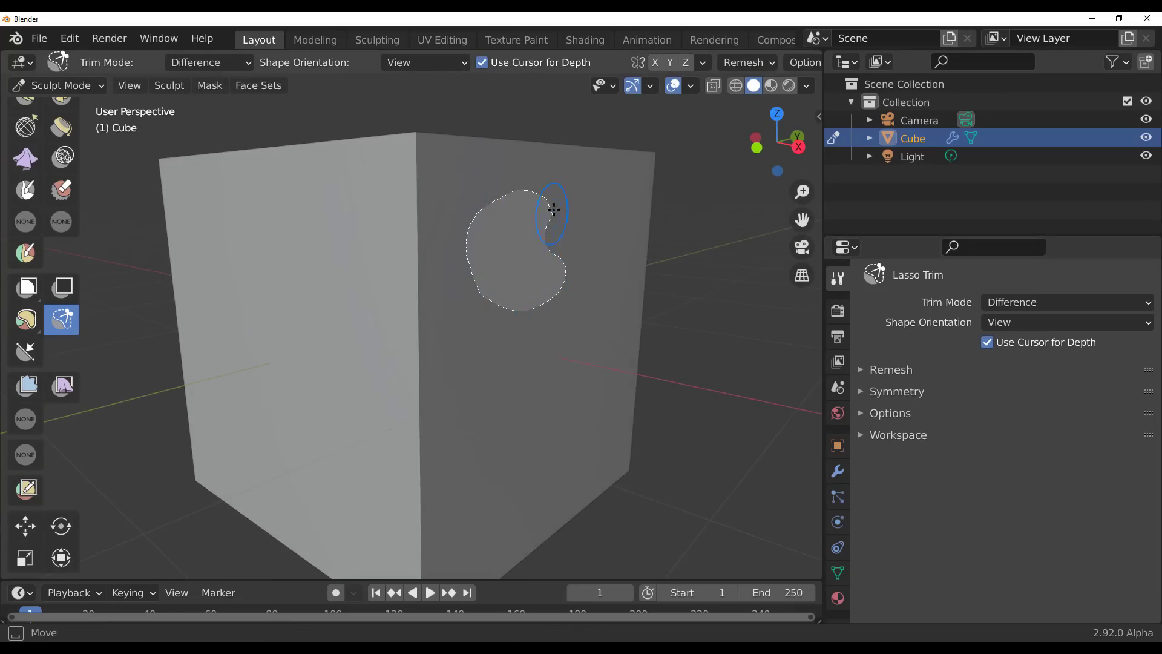
Step: Finish the rounded lasso trim and trim a large, roughly square lasso shape into the adjacent side face using cursor depth
left_click_drag(545, 203, 546, 204)
middle_click_drag(662, 357, 417, 353)
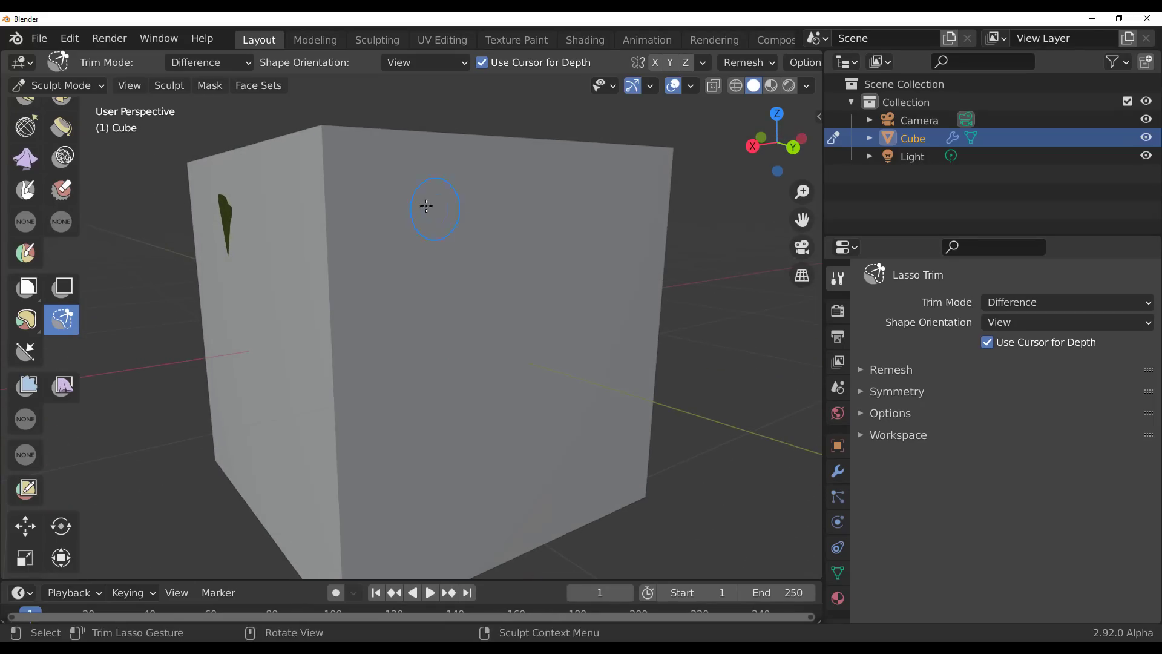
mouse_move(426, 206)
left_mouse_down()
mouse_move(595, 356)
mouse_move(562, 390)
mouse_move(402, 403)
mouse_move(395, 251)
left_mouse_up()
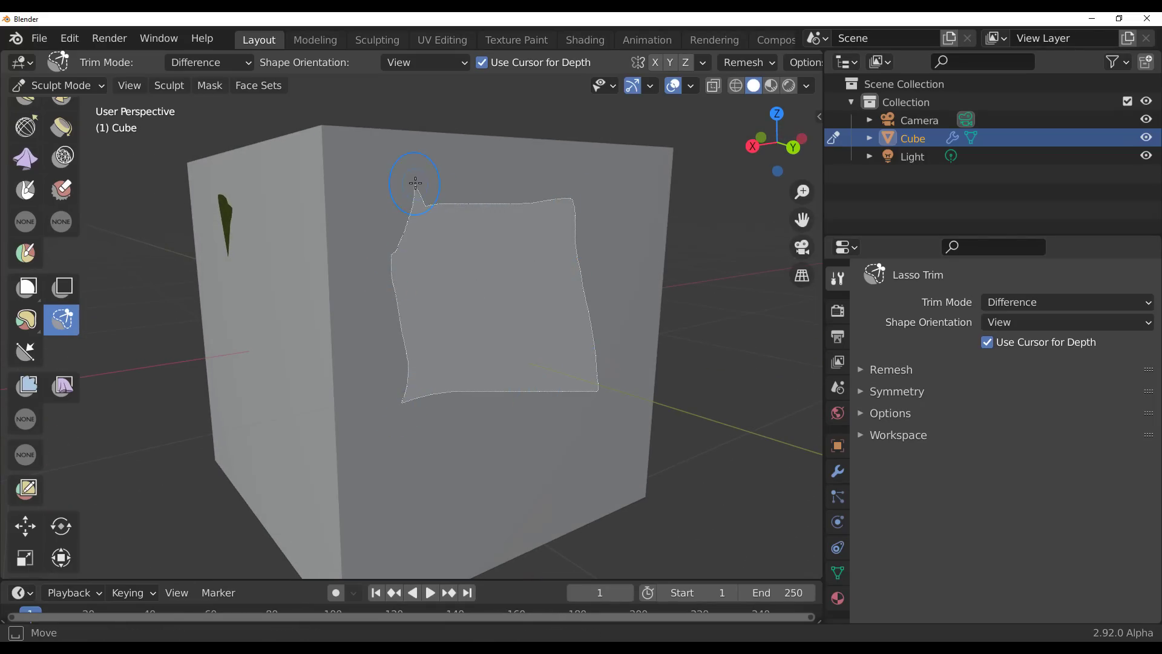
mouse_move(510, 374)
middle_mouse_down()
mouse_move(410, 384)
mouse_move(500, 371)
mouse_move(532, 343)
middle_mouse_up()
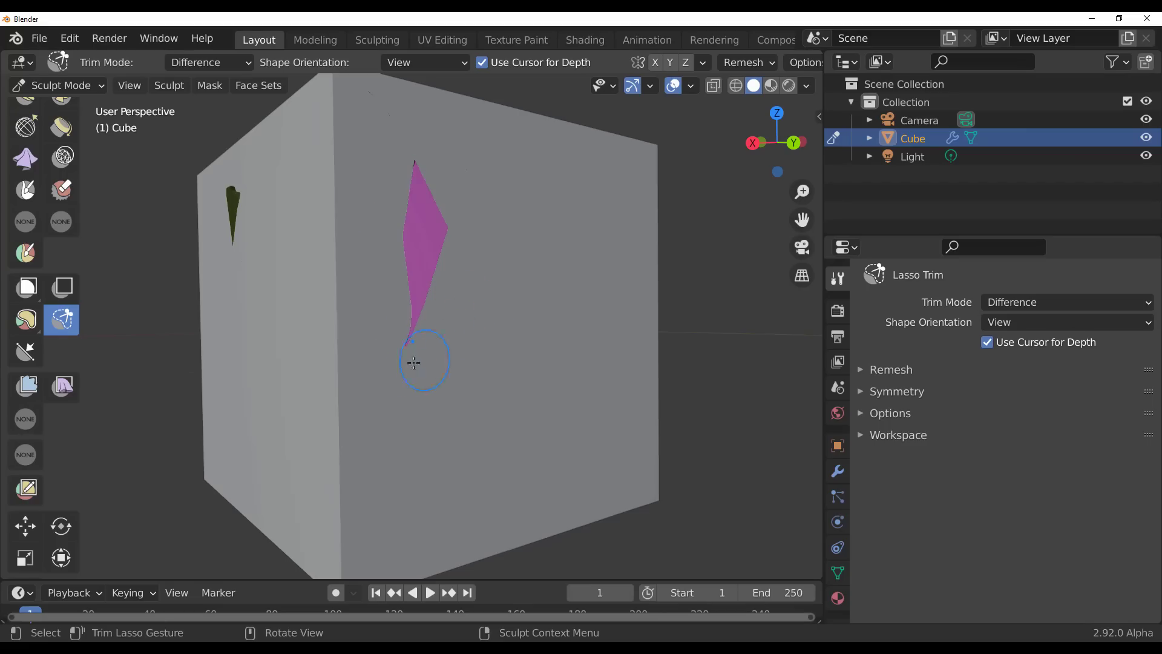
middle_click_drag(414, 362, 607, 401)
scroll(606, 402, "down", 3)
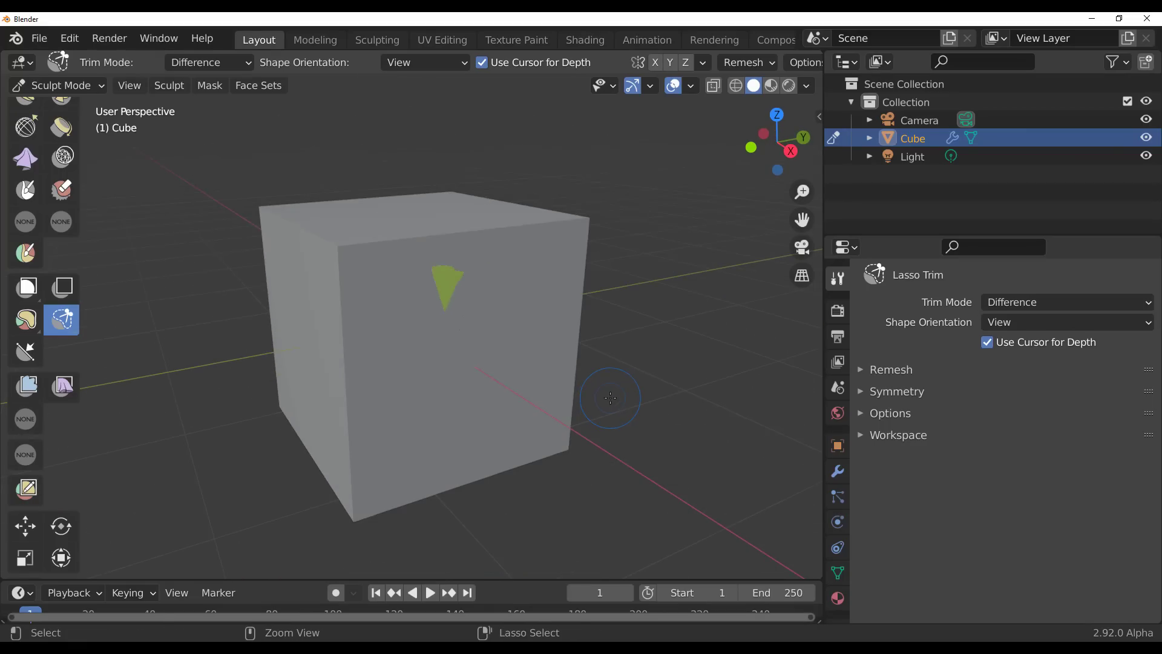
Step: Set the Lasso Trim mode to Union and add a tall, roughly rectangular lasso shape onto the cube's side face
left_click(1109, 304)
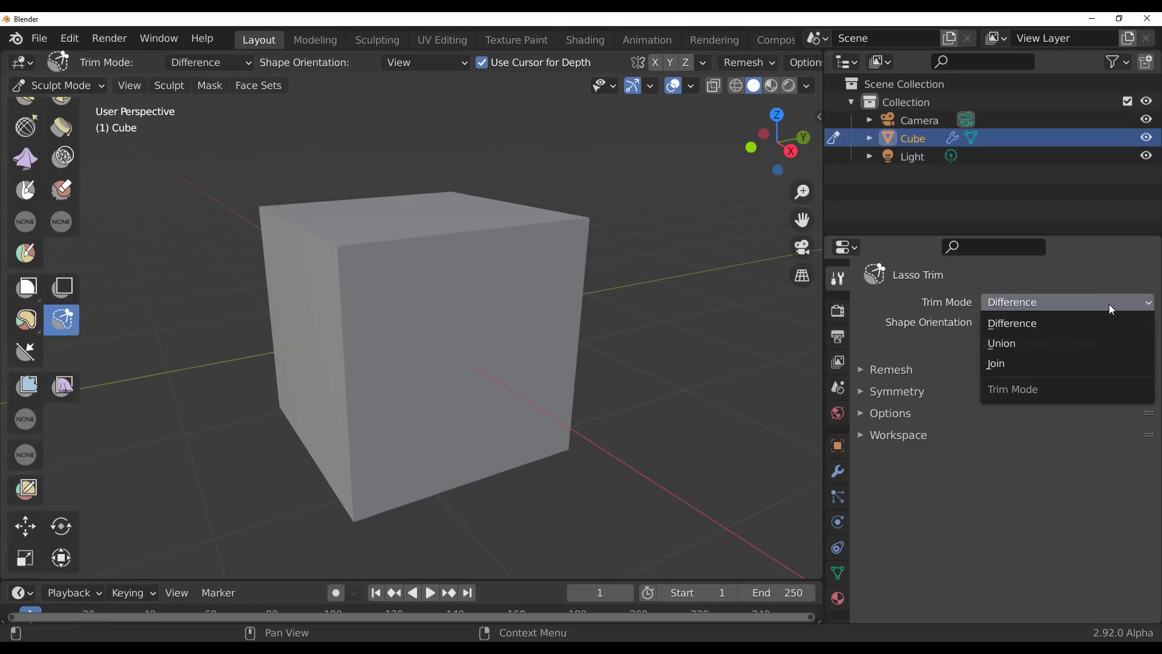
left_click(1031, 344)
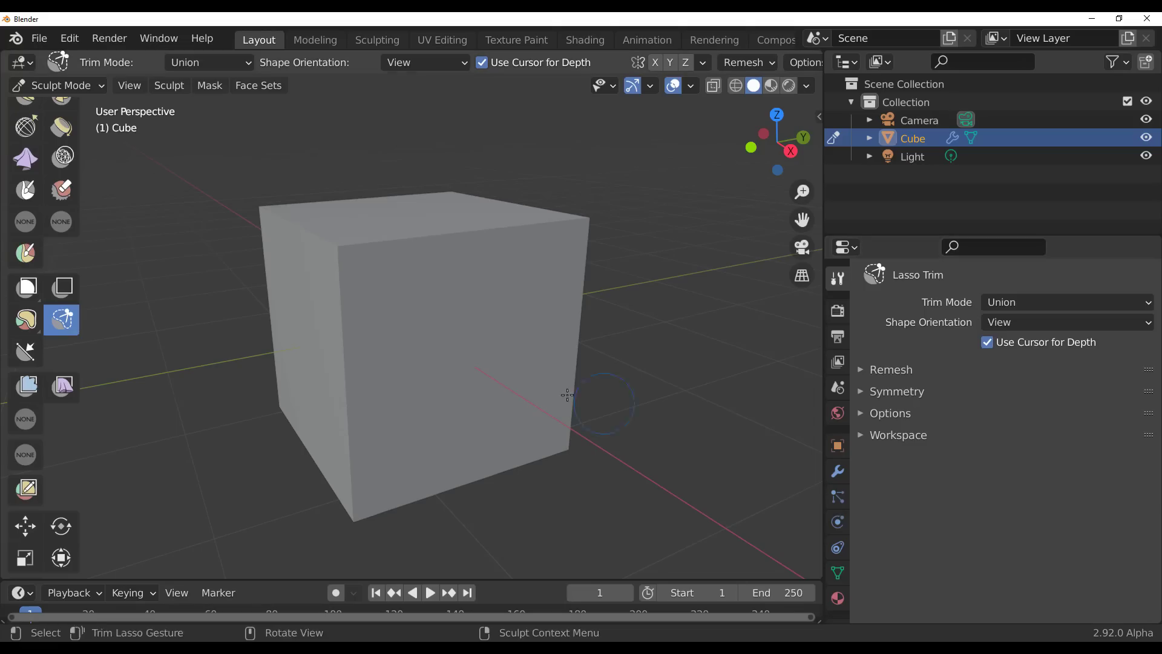
middle_click_drag(565, 391, 381, 277)
mouse_move(470, 223)
left_mouse_down()
mouse_move(550, 244)
mouse_move(542, 410)
mouse_move(462, 337)
left_mouse_up()
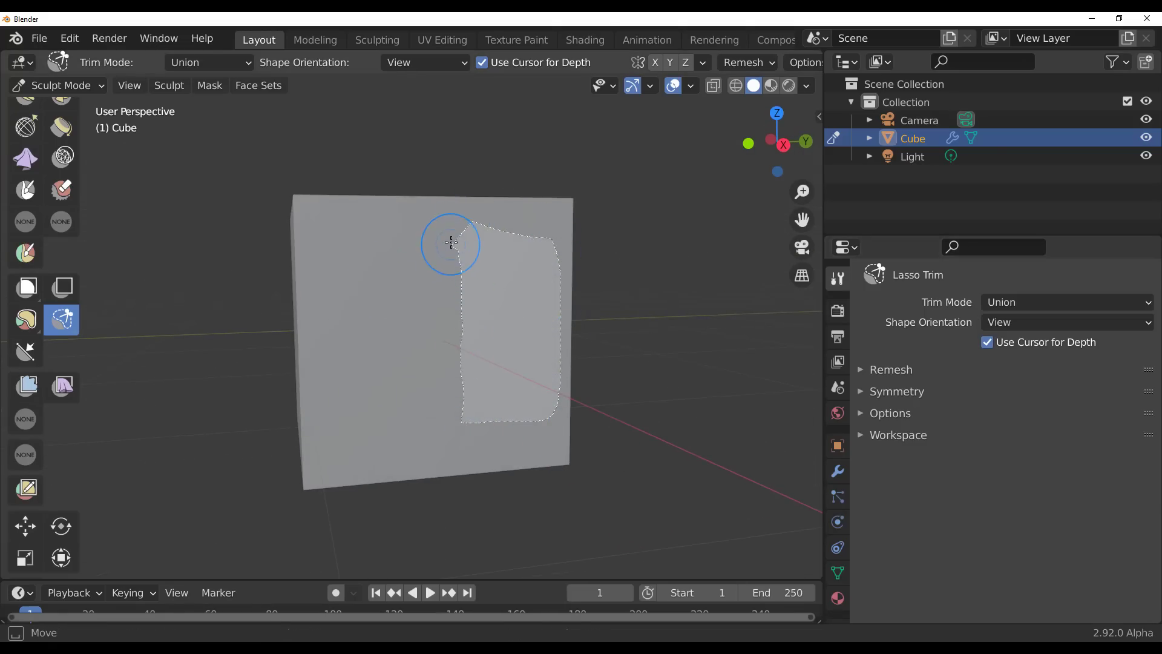
left_click_drag(563, 280, 560, 285)
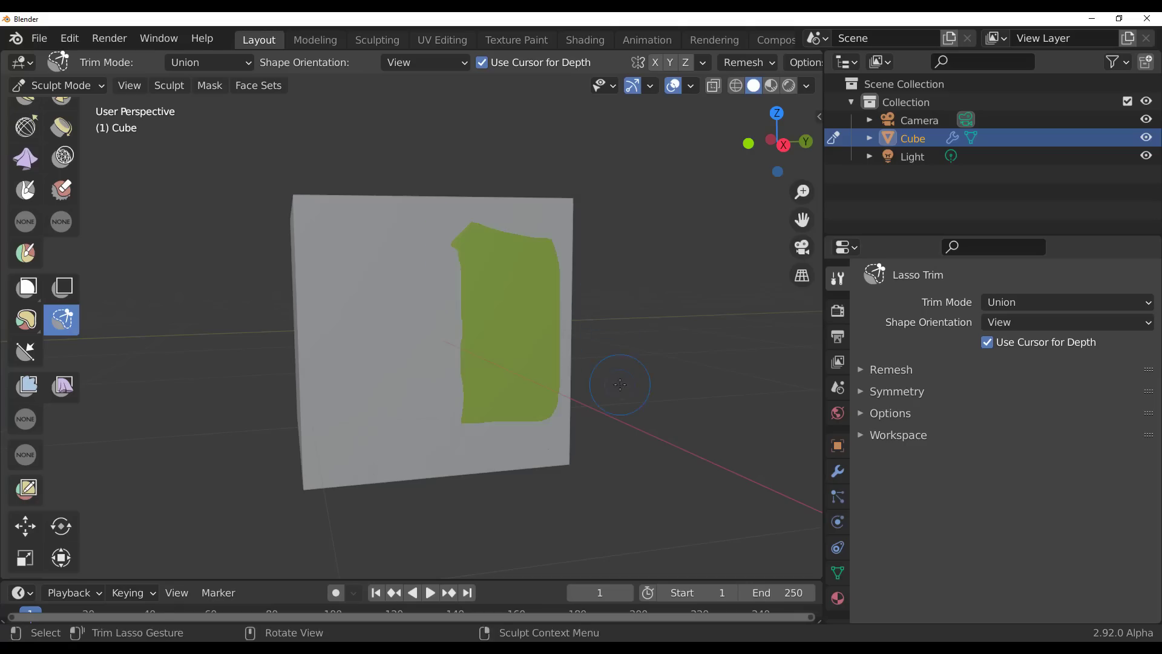
mouse_move(560, 284)
middle_mouse_down()
mouse_move(421, 402)
mouse_move(431, 418)
middle_mouse_up()
Step: Switch from Lasso Trim to Box Trim, try a Difference cut through the cube, and undo the cut
left_click_drag(65, 315, 126, 325)
mouse_move(541, 320)
left_mouse_down()
mouse_move(554, 395)
mouse_move(605, 412)
left_mouse_up()
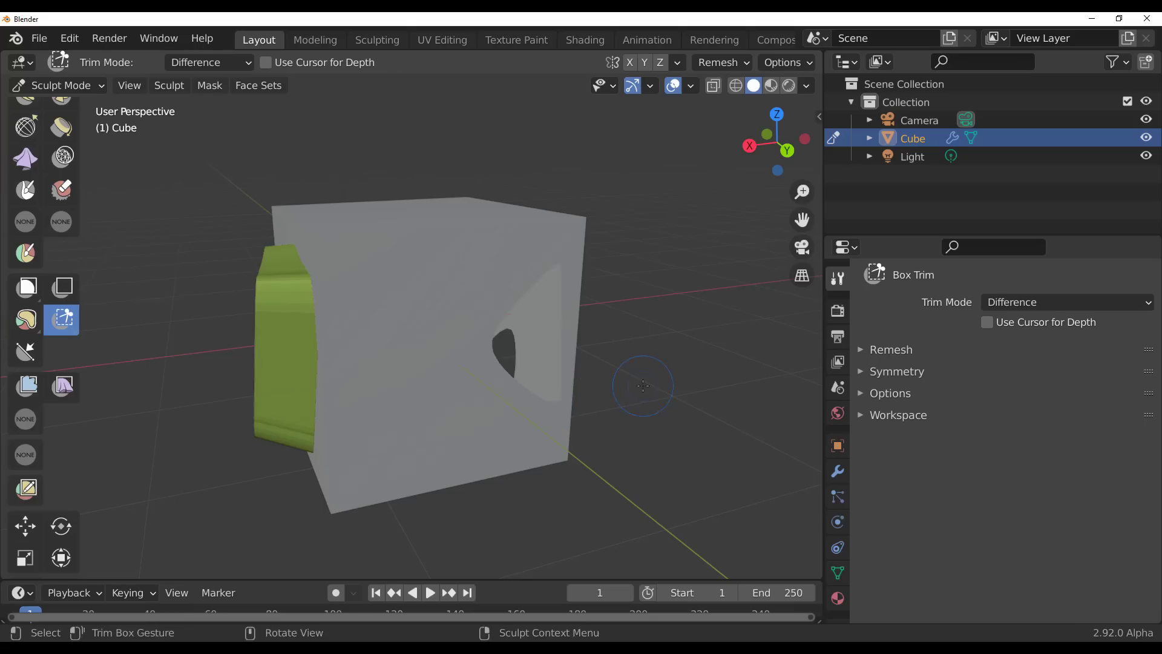
middle_click_drag(606, 411, 459, 380)
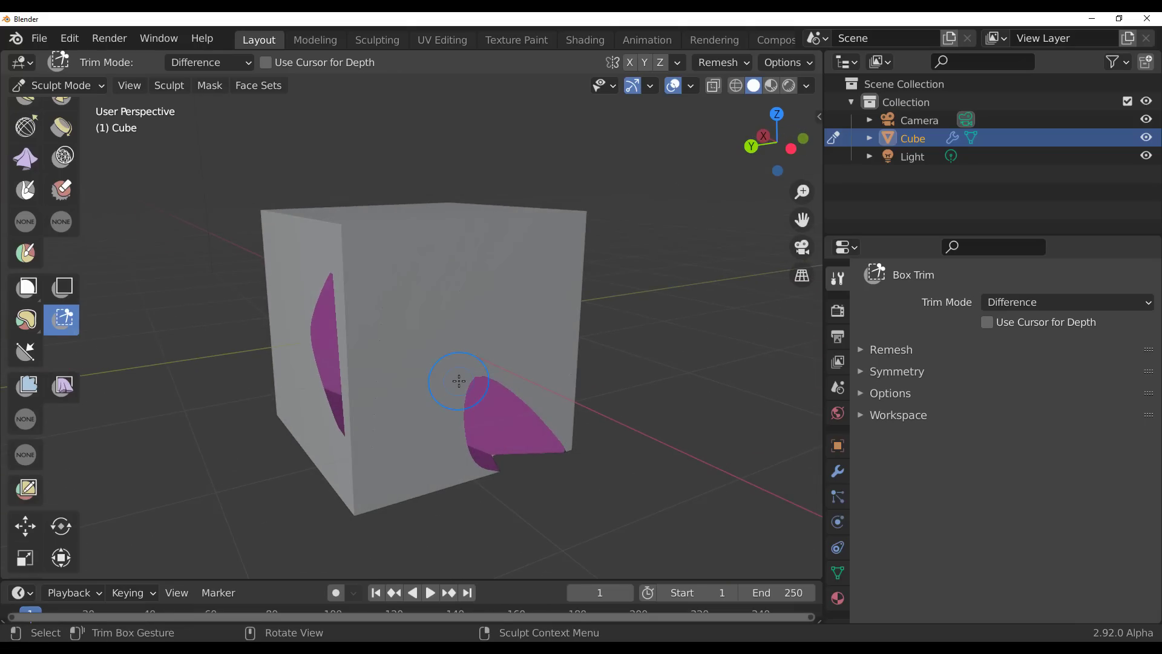
key("ctrl+z")
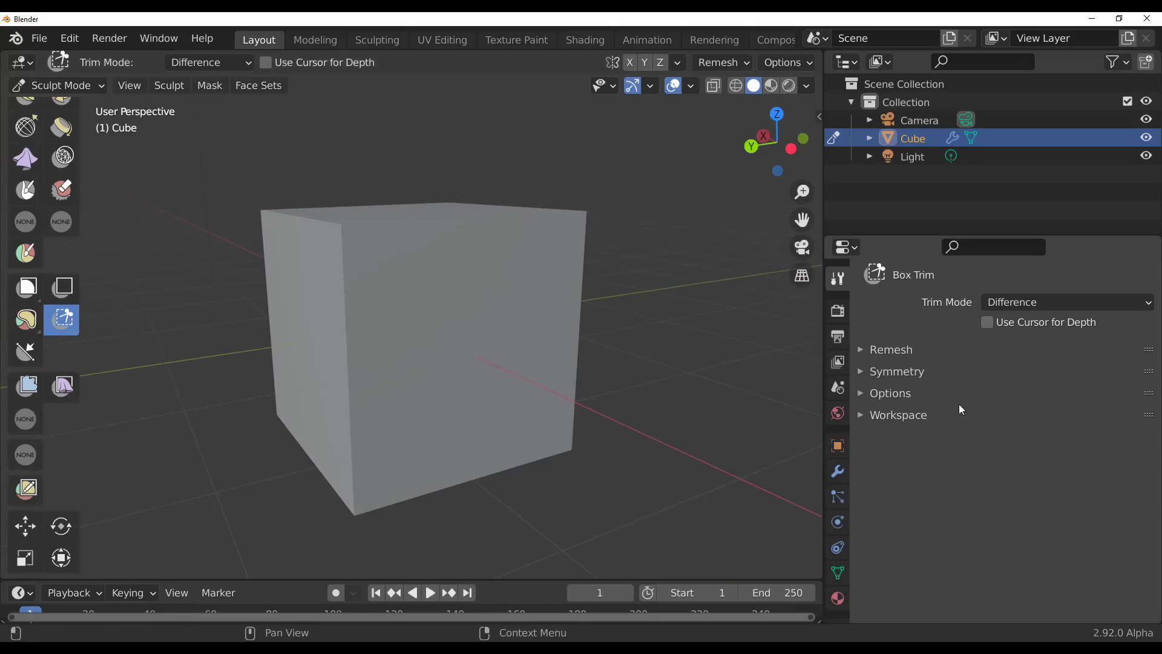
Step: Set Box Trim to Union with Use Cursor for Depth and add a tall rectangular block on each of two neighbouring side faces
left_click(1045, 299)
left_click(1002, 343)
left_click(988, 322)
middle_click_drag(379, 391, 482, 238)
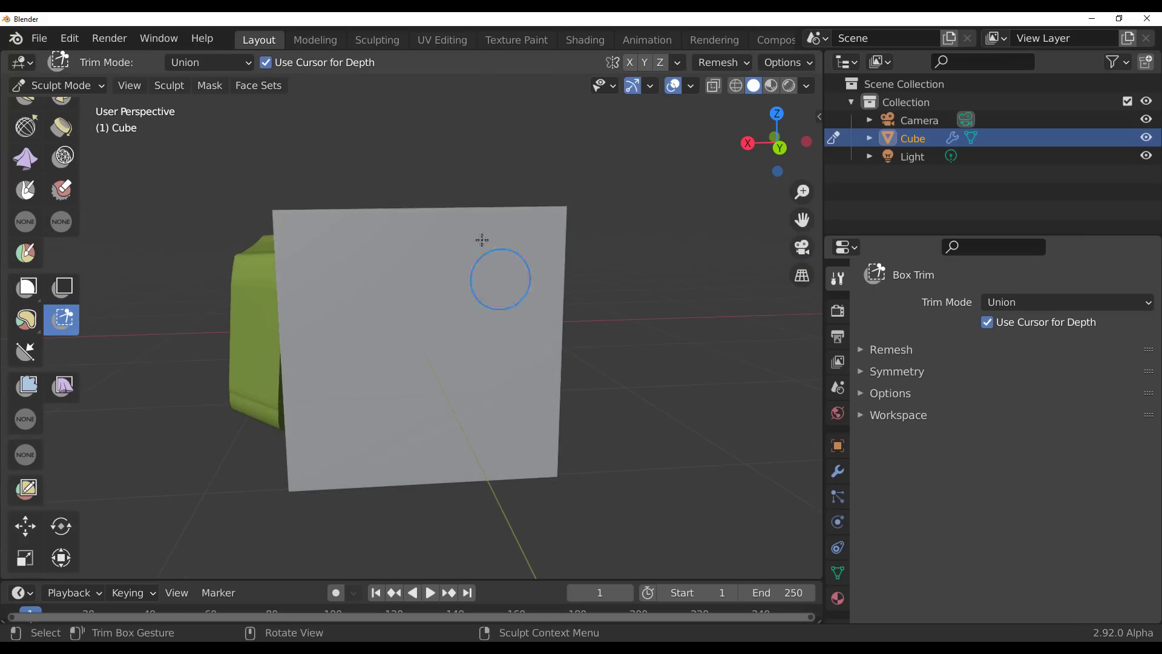
left_click_drag(478, 232, 558, 420)
middle_click_drag(558, 420, 402, 402)
left_click_drag(424, 240, 484, 282)
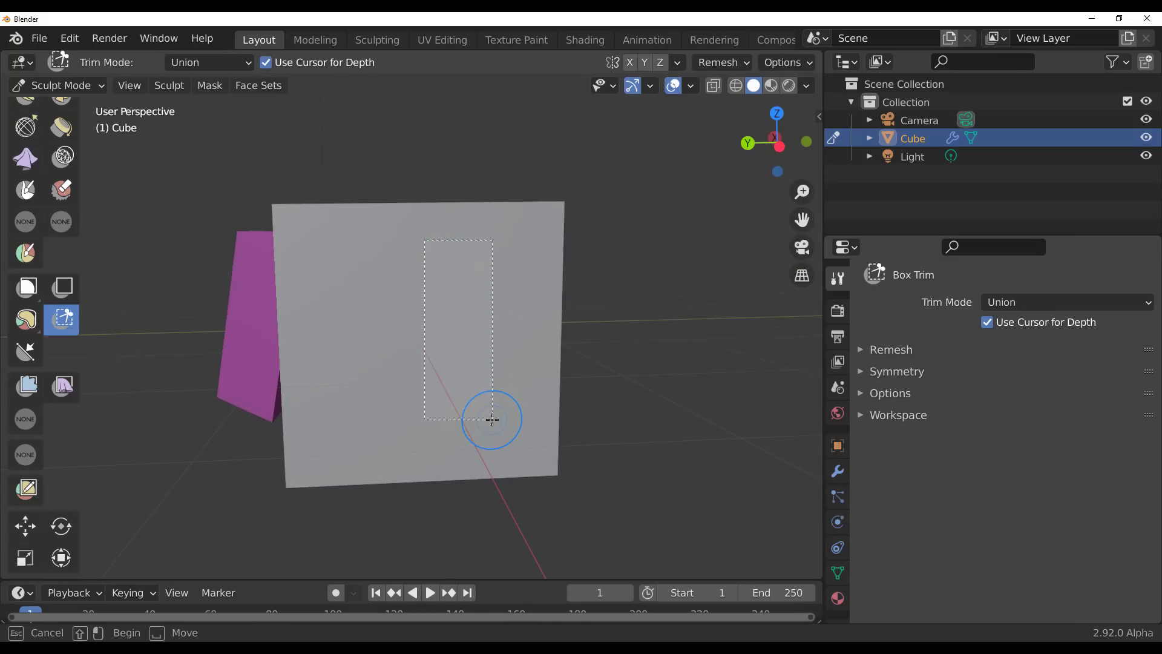
left_click_drag(492, 419, 492, 419)
mouse_move(492, 419)
middle_mouse_down()
mouse_move(423, 418)
mouse_move(512, 423)
middle_mouse_up()
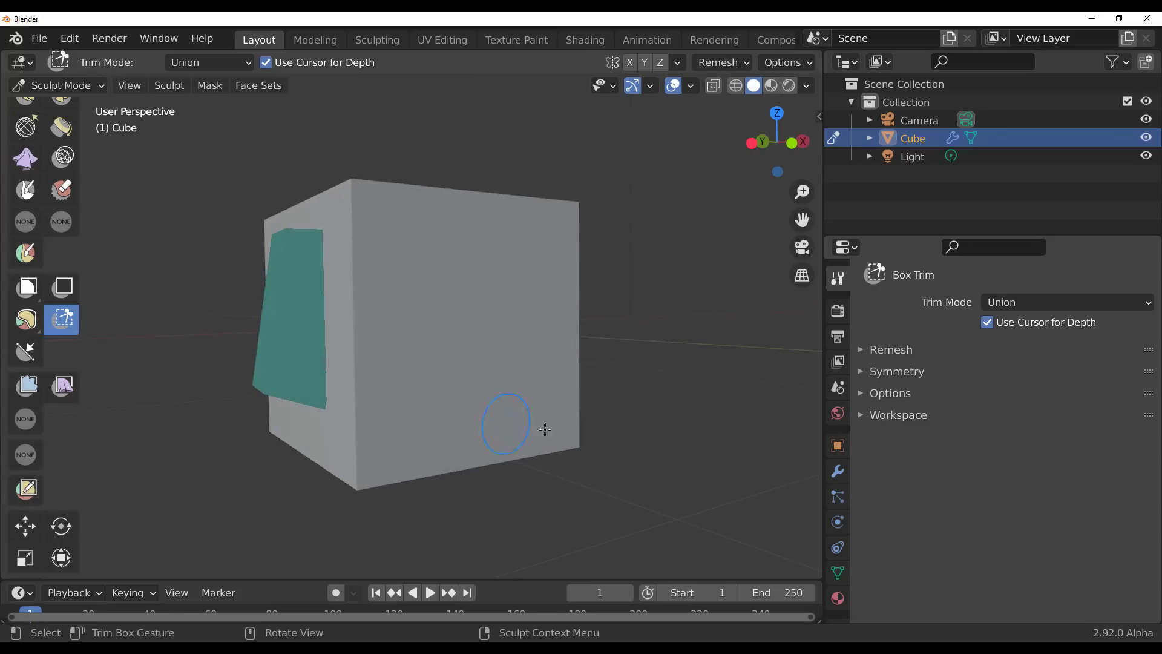
middle_click_drag(487, 343, 540, 373)
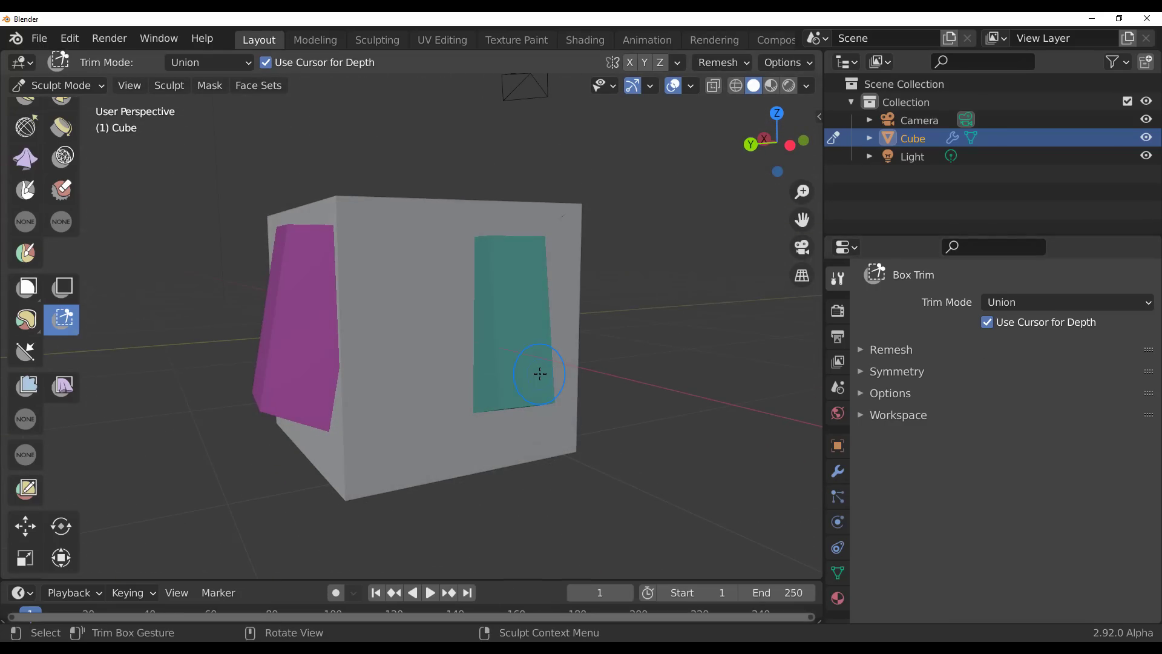
Step: Set the Box Trim mode to Join and add a tall rectangular block on the cube's empty side face
left_click(1045, 304)
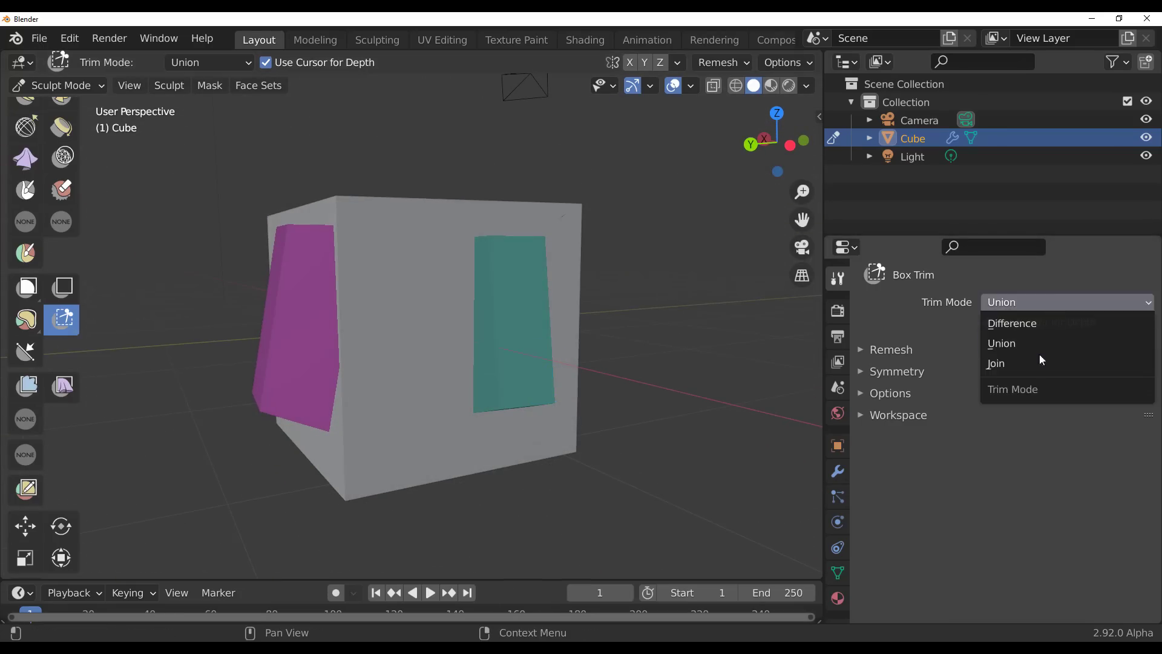
left_click(1023, 364)
middle_click_drag(339, 415, 451, 278)
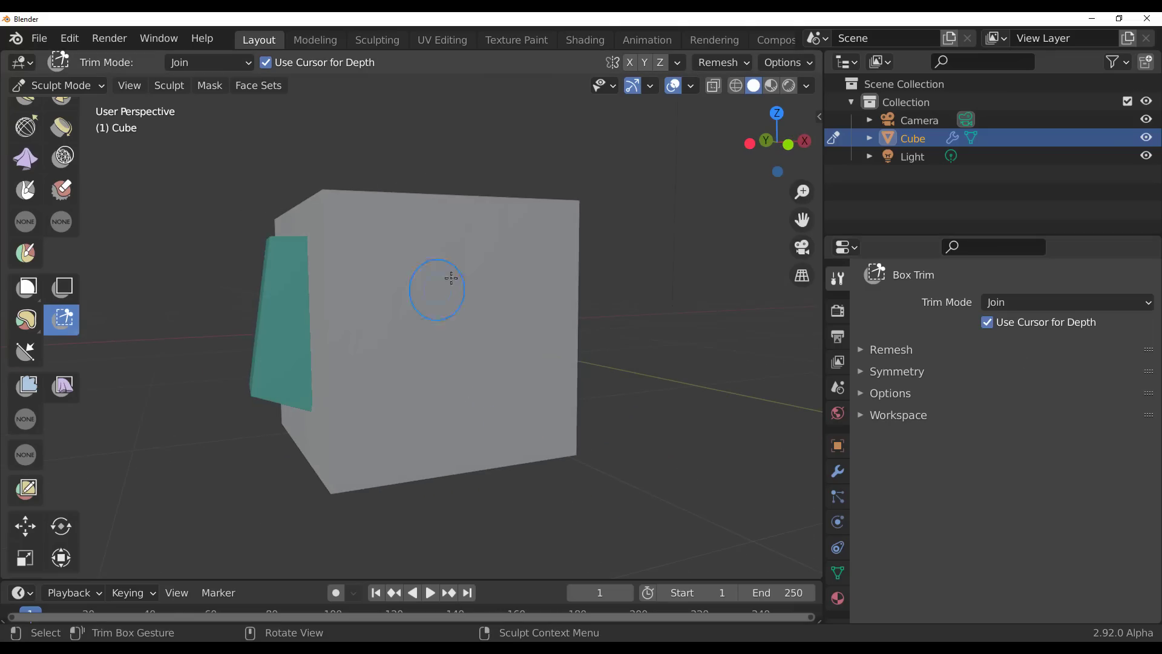
left_click_drag(471, 223, 560, 450)
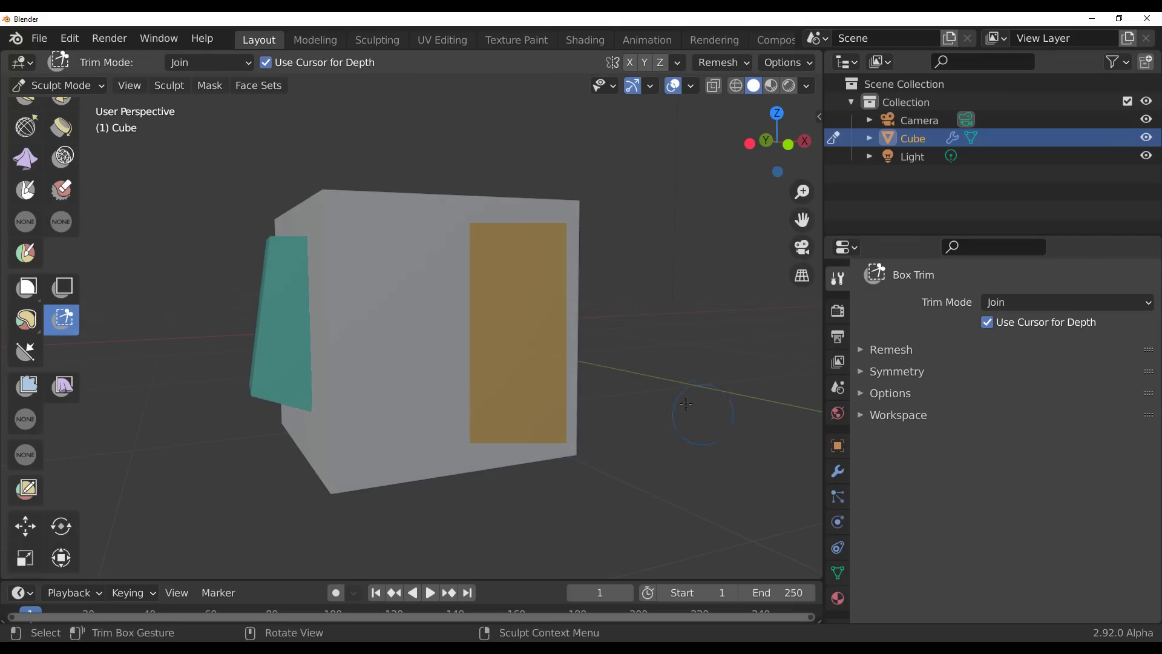
middle_click_drag(560, 450, 331, 330)
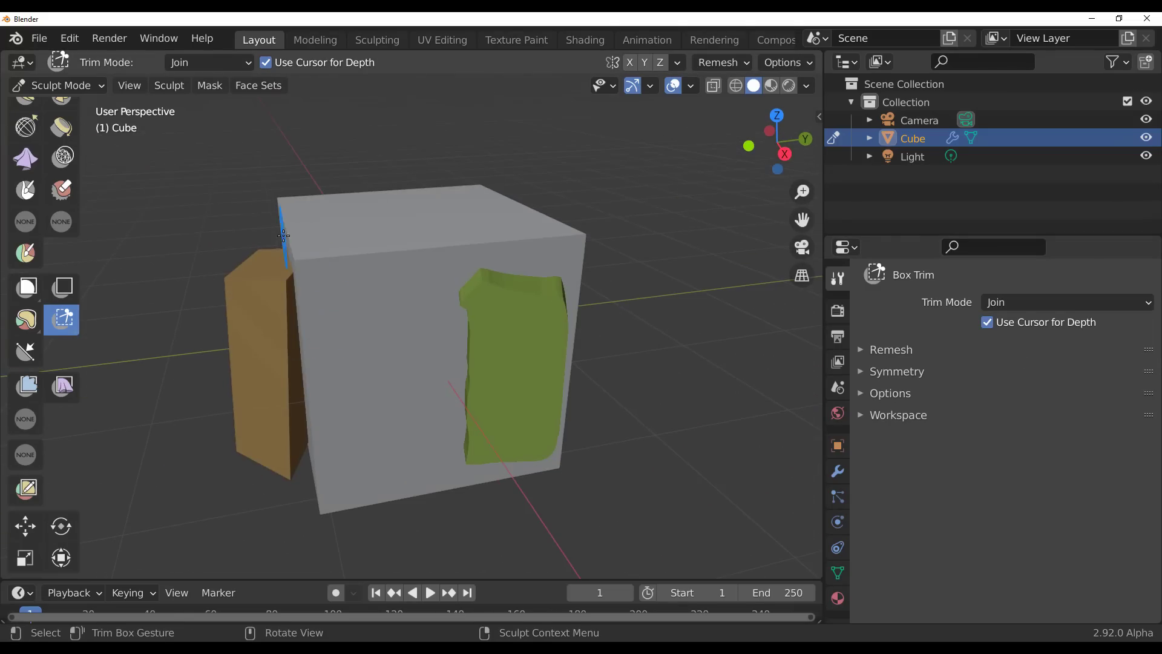
Step: Join box shapes onto the cube's top face and onto the side face that carries the first Box Trim block
middle_click_drag(314, 241, 311, 306)
left_click_drag(290, 278, 452, 375)
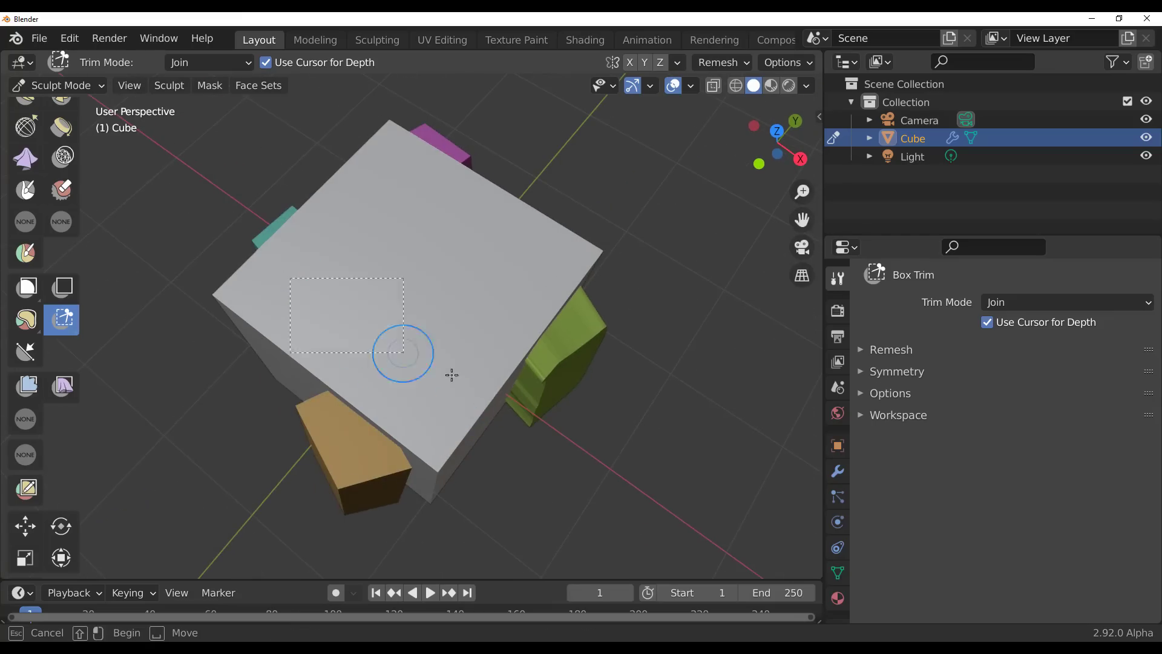
left_click_drag(487, 411, 487, 411)
middle_click_drag(385, 387, 307, 407)
scroll(425, 364, "up", 5)
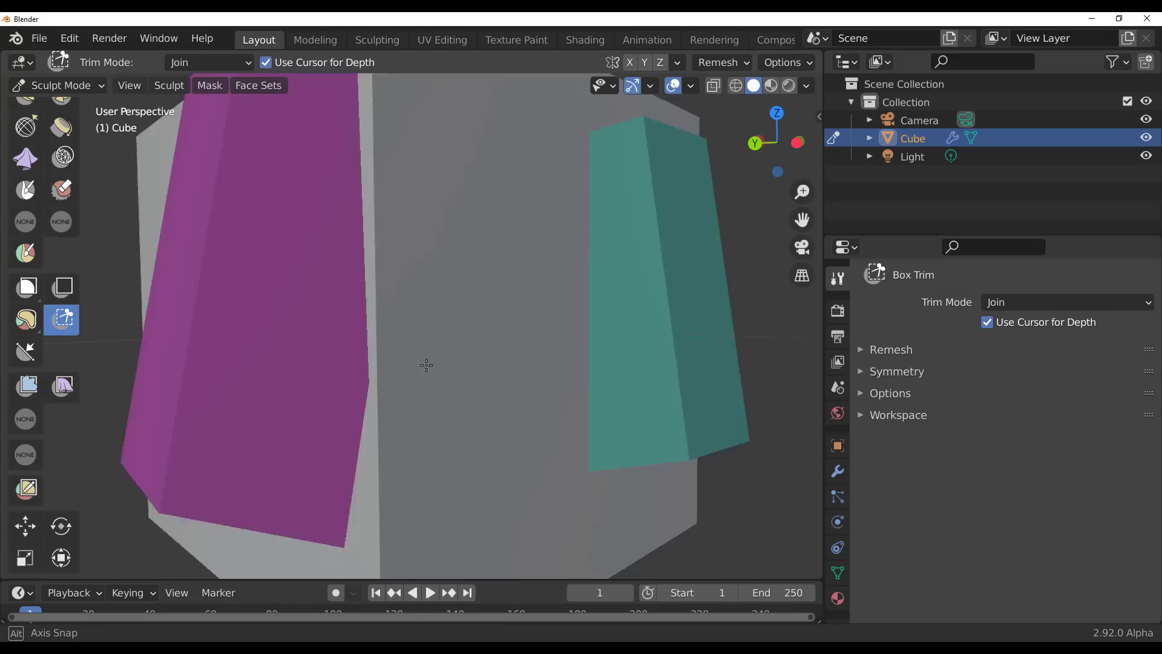
scroll(466, 351, "down", 6)
middle_click_drag(467, 350, 454, 363)
left_click_drag(328, 260, 420, 311)
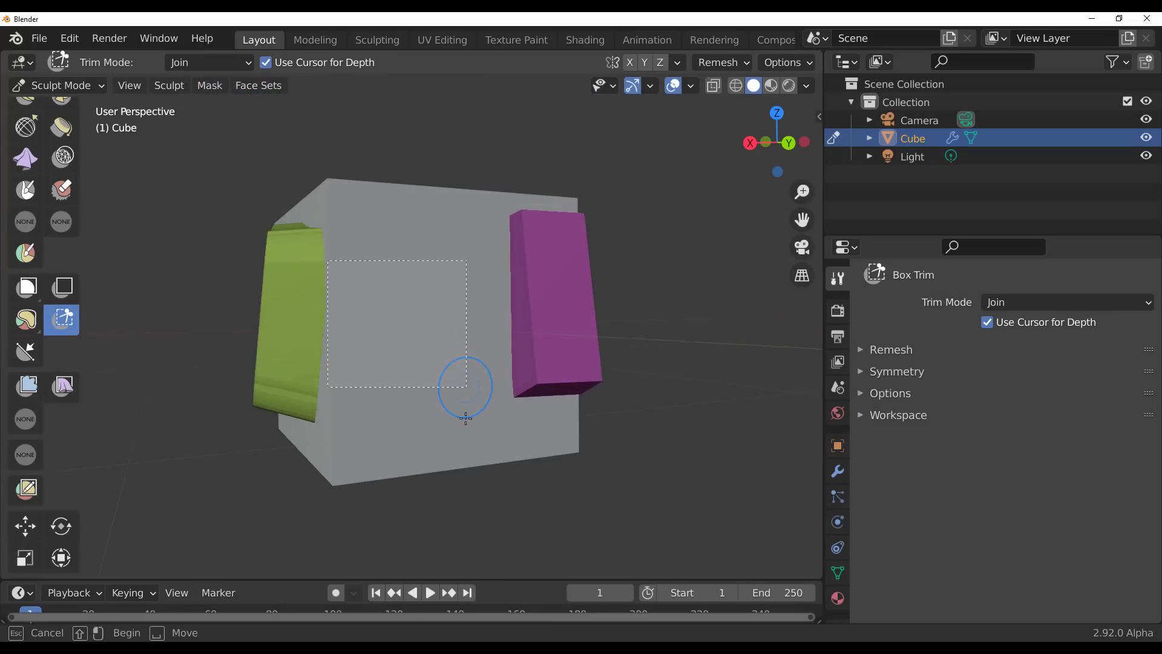
left_click_drag(466, 417, 466, 418)
mouse_move(403, 357)
middle_mouse_down()
mouse_move(480, 407)
mouse_move(557, 422)
mouse_move(544, 415)
middle_mouse_up()
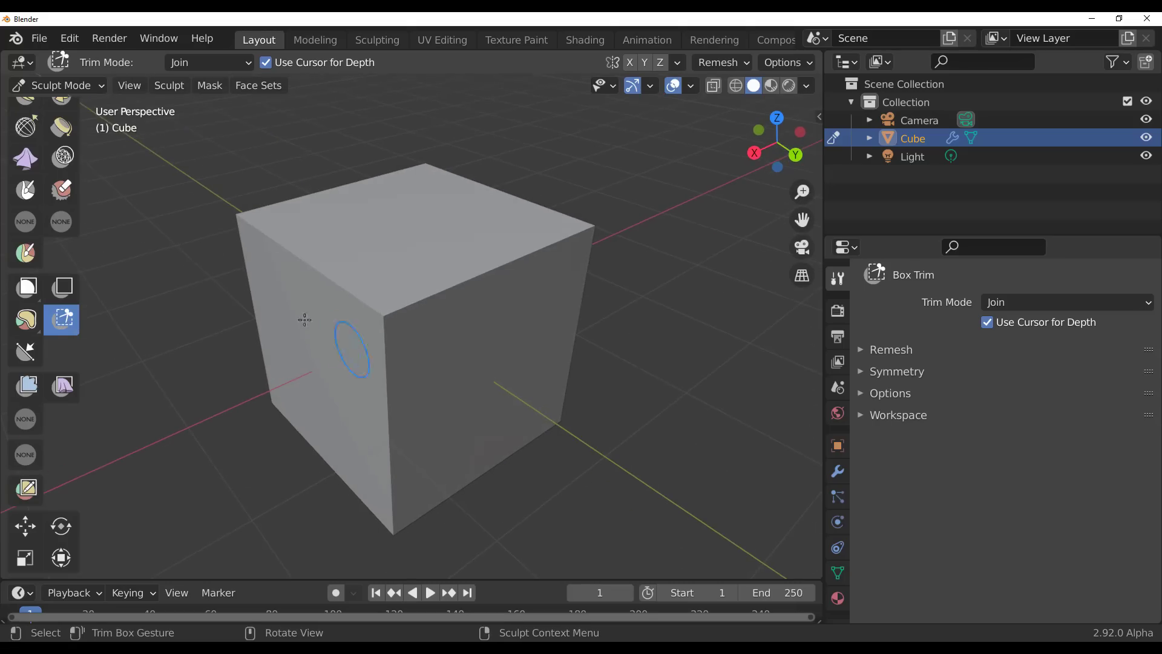
Step: Return the cube to Object Mode and scale it along the X axis into a thin upright slab
left_click(48, 85)
left_click(53, 109)
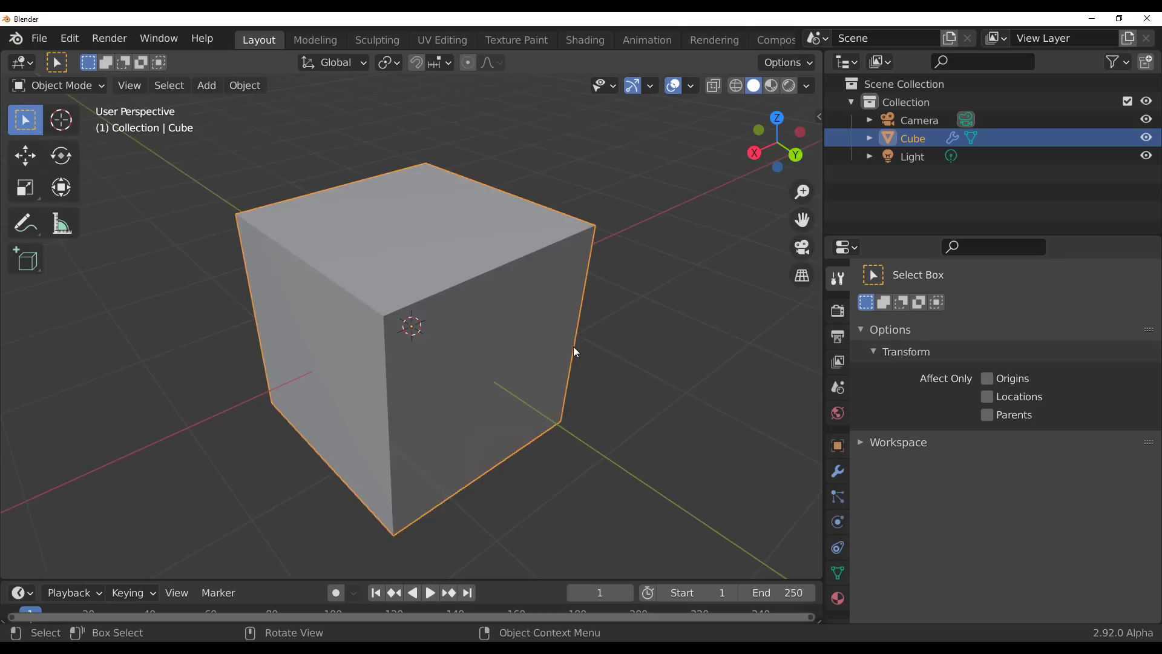
middle_click_drag(573, 346, 240, 267)
left_click(25, 187)
mouse_move(380, 400)
left_mouse_down()
mouse_move(571, 426)
mouse_move(367, 394)
left_mouse_up()
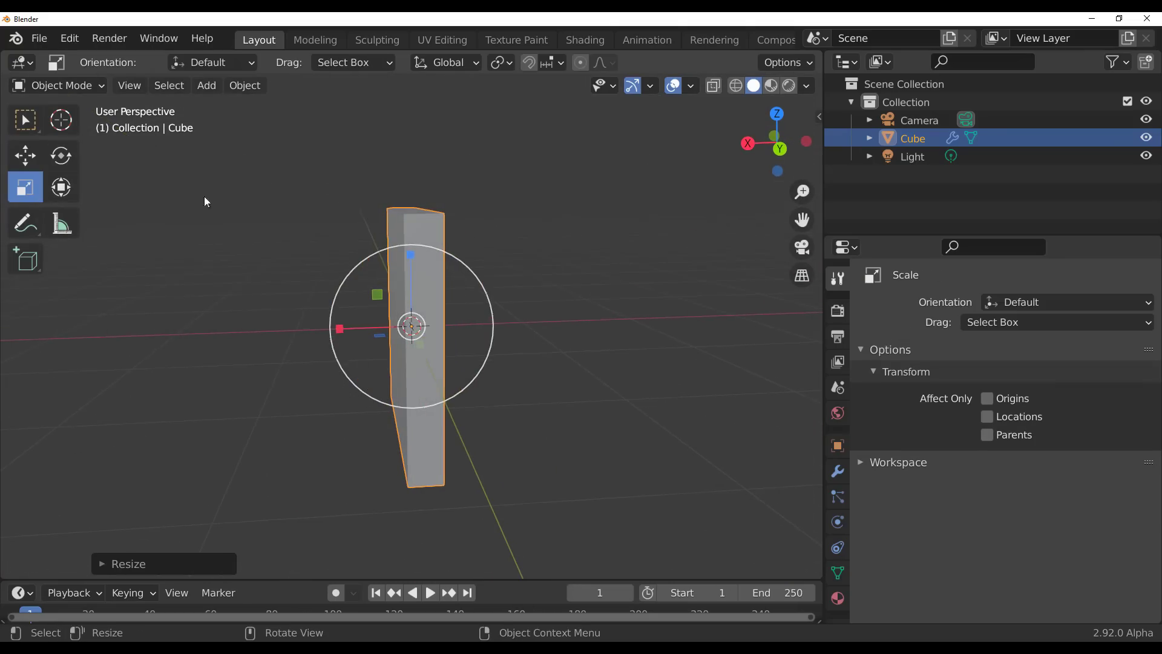
Step: Apply the slab's Subdivision modifier and return to Sculpt Mode
left_click(839, 472)
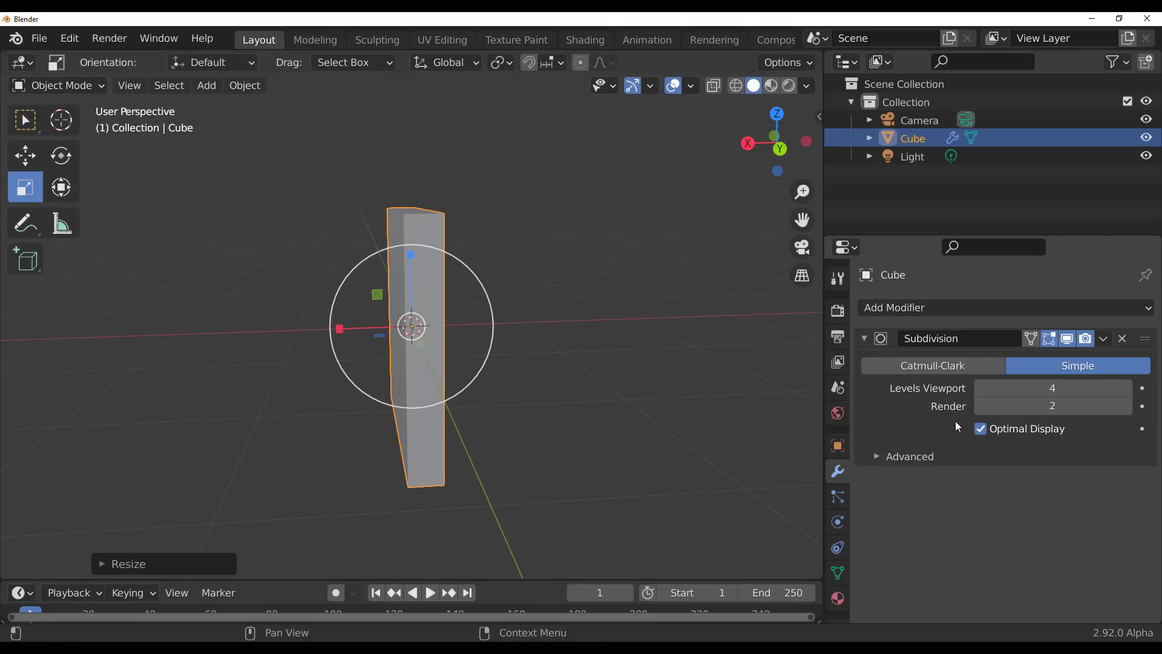
left_click(1104, 340)
left_click(1068, 367)
left_click(60, 85)
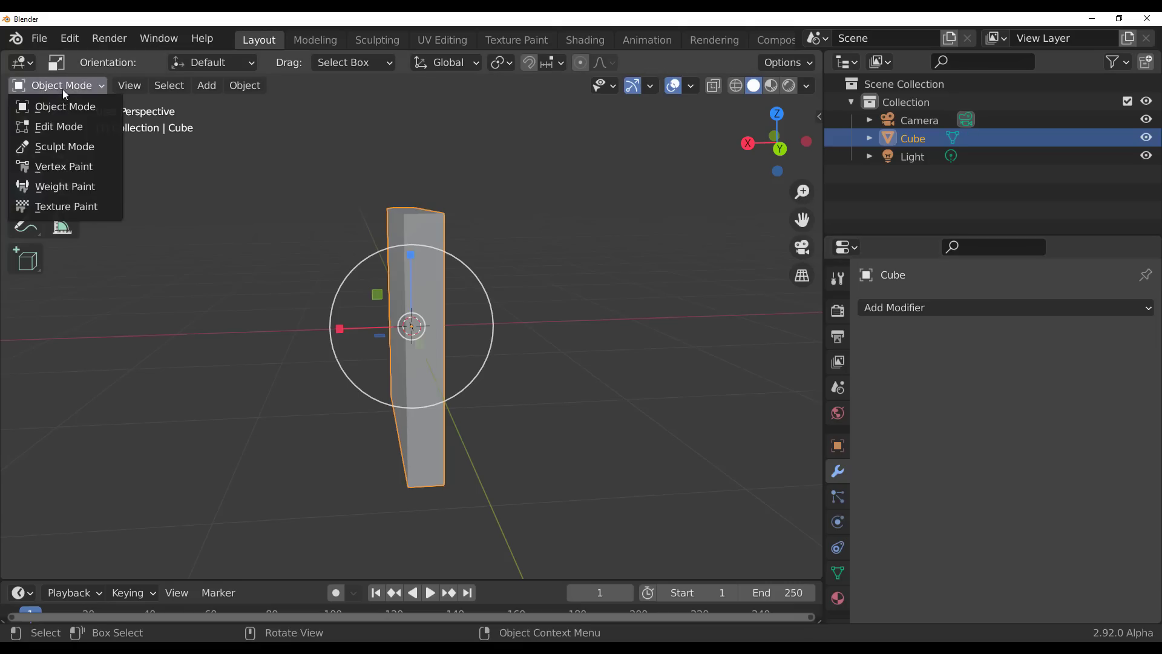
left_click(73, 147)
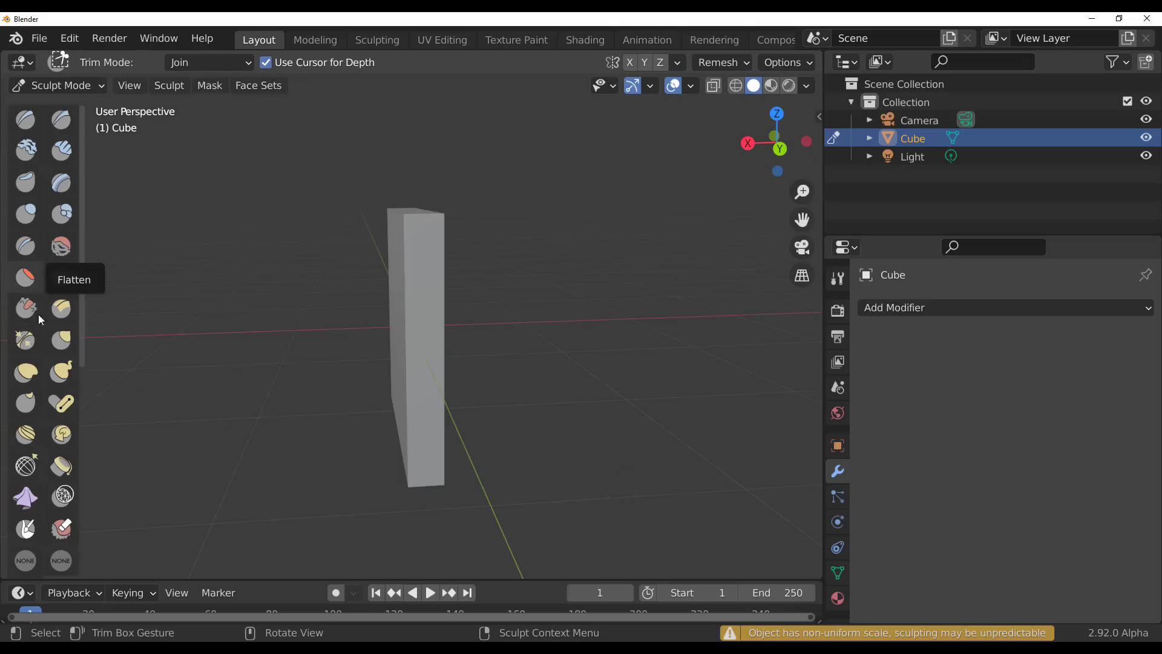
Step: Activate the Grab brush and enlarge its radius to 334 px beside the slab
left_click(61, 343)
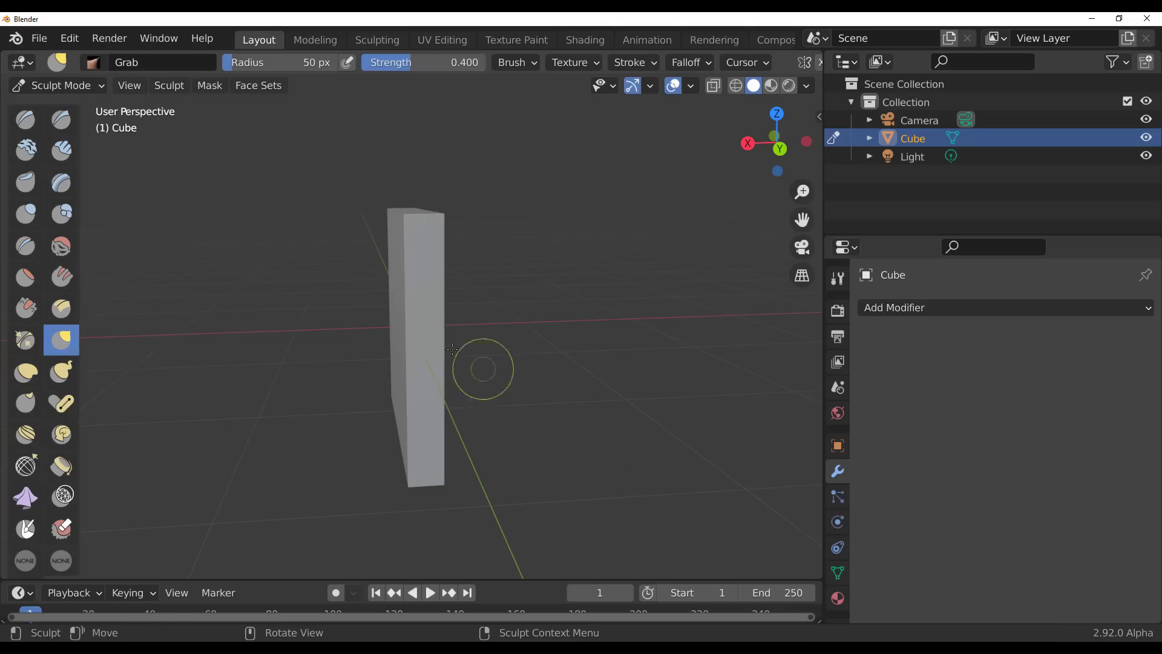
left_click_drag(480, 363, 440, 347)
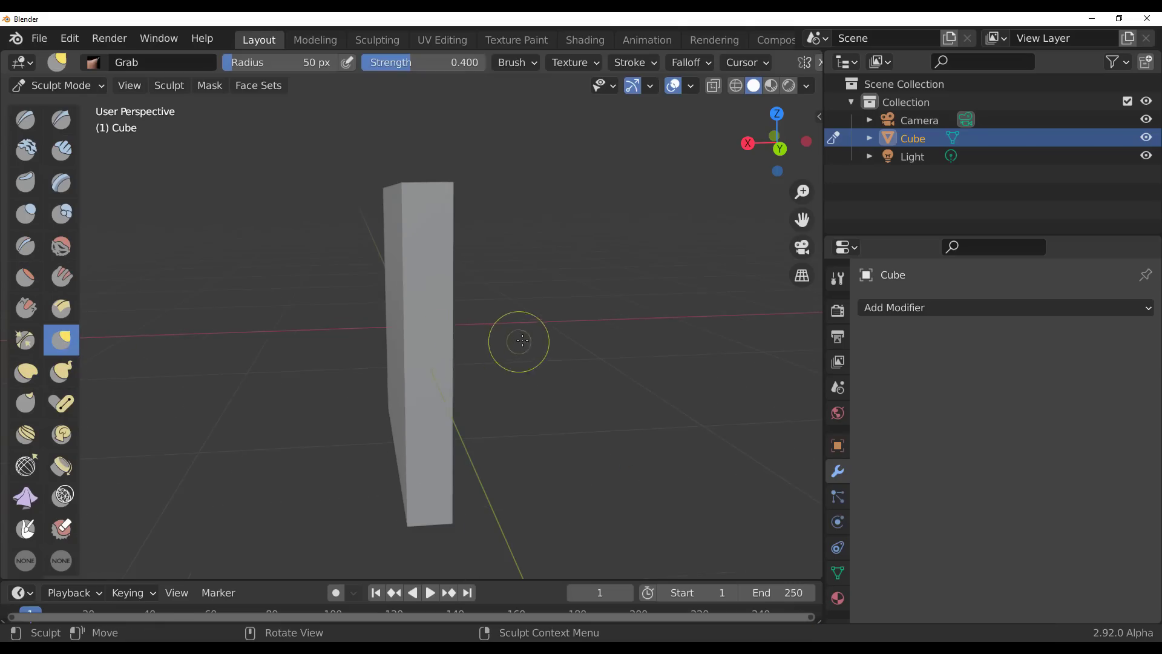
middle_click_drag(522, 341, 508, 345)
key("f")
left_click(503, 365)
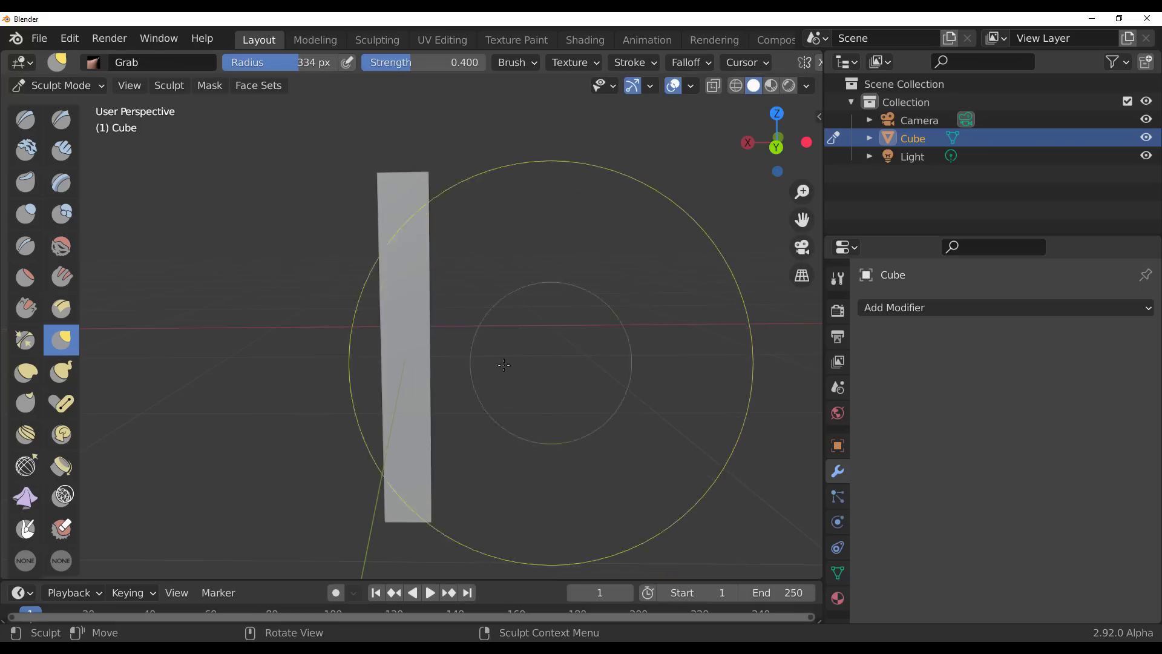
Step: Show the Grab brush settings down to Grab Silhouette and bulge the middle of the slab's long side outward
left_click(839, 279)
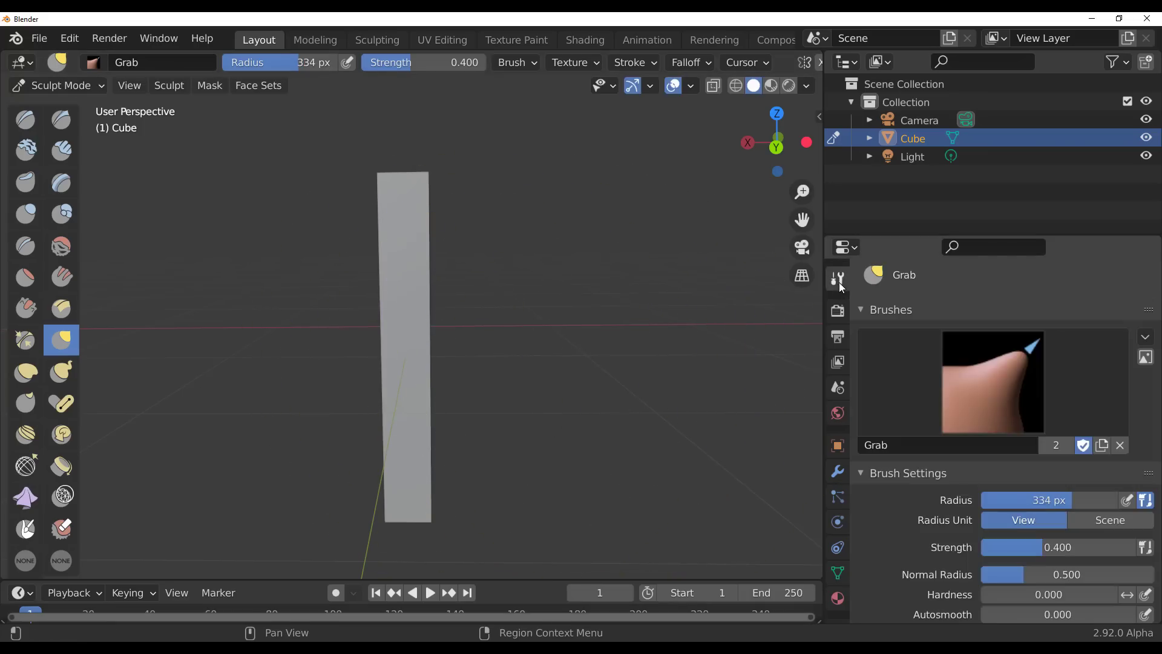
scroll(927, 496, "down", 9)
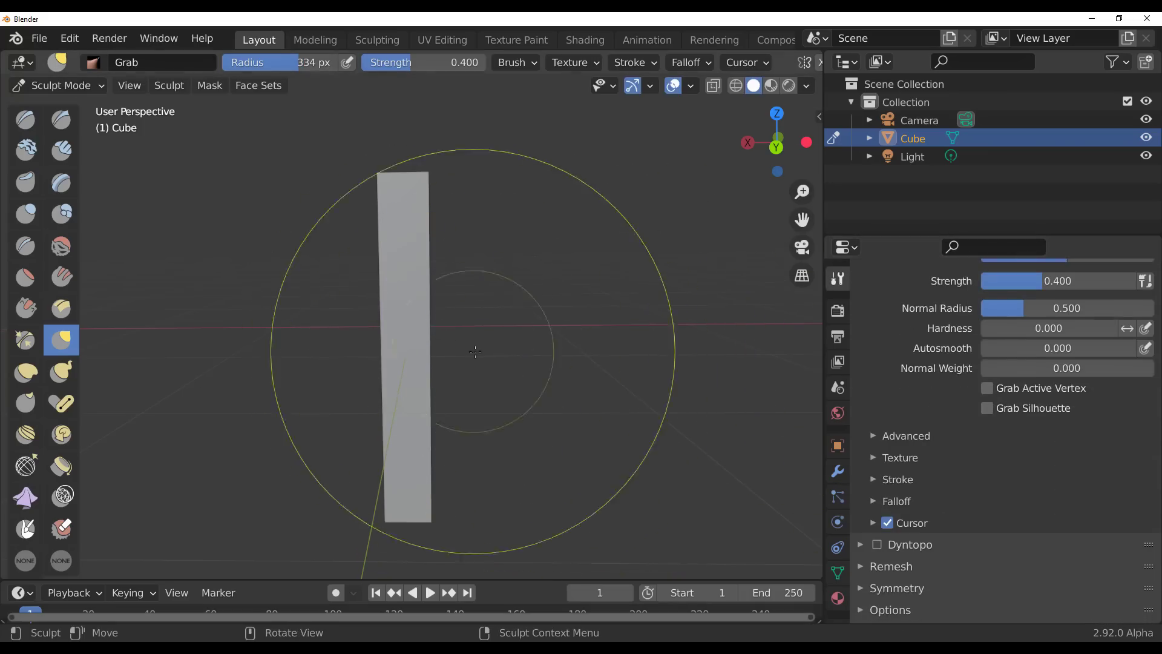
mouse_move(407, 327)
left_mouse_down()
mouse_move(423, 338)
mouse_move(320, 337)
mouse_move(478, 337)
mouse_move(348, 338)
left_mouse_up()
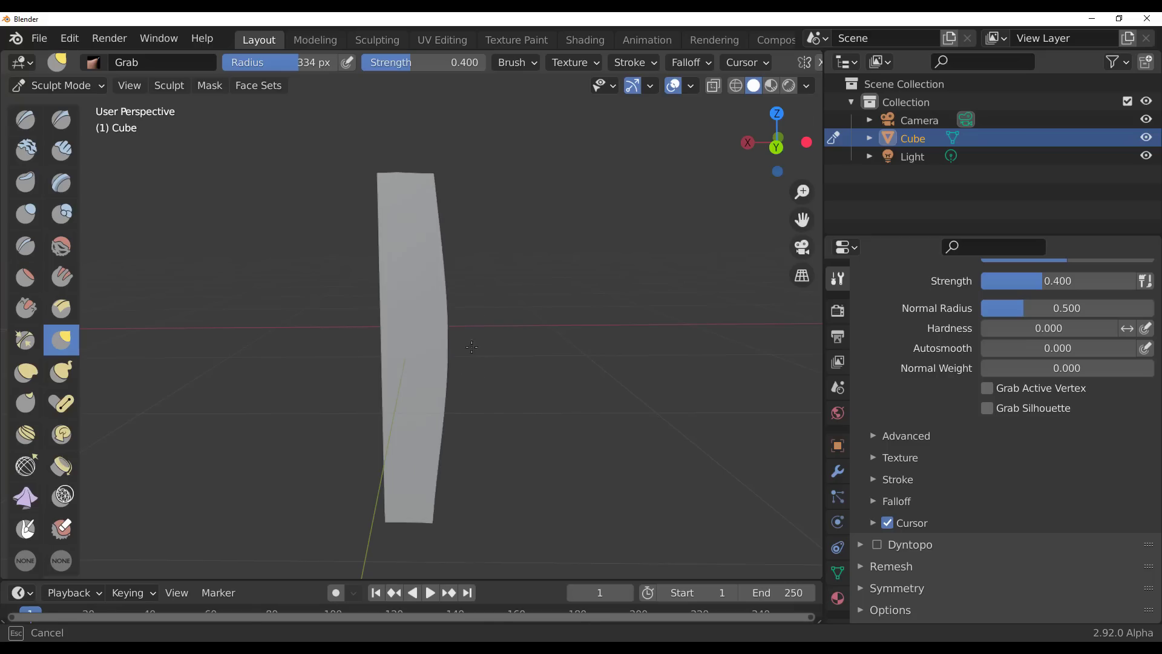
left_click_drag(472, 346, 450, 326)
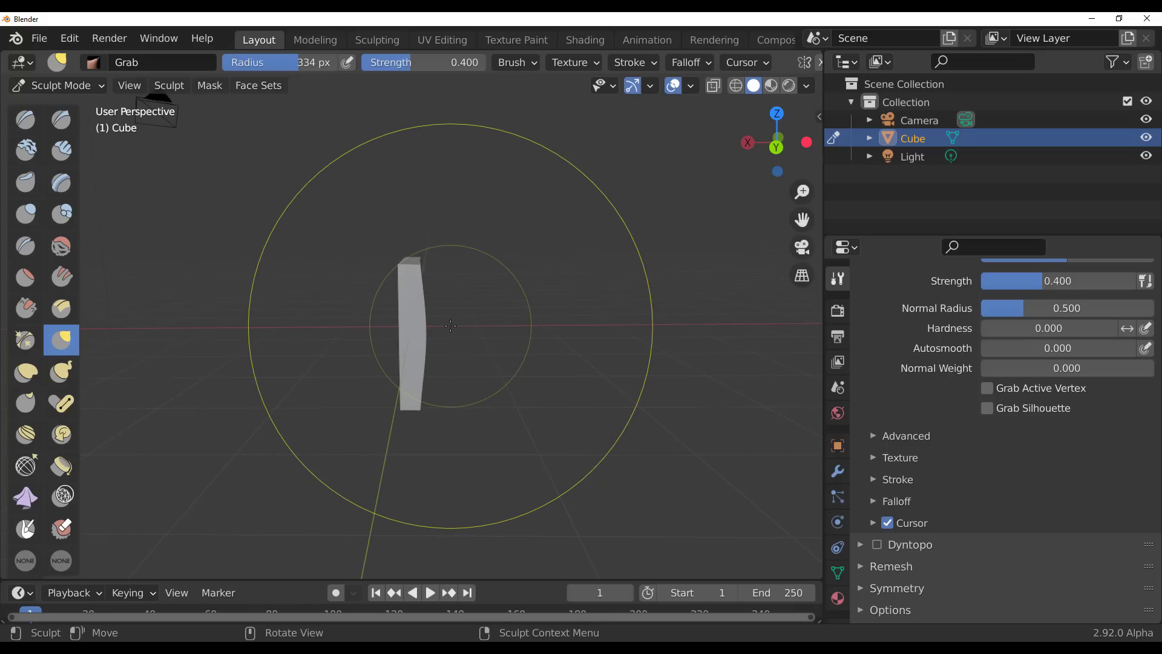
Step: Try pulling the middle of the slab's narrow side outward with the Grab brush while Grab Silhouette is off
mouse_move(426, 347)
middle_mouse_down()
mouse_move(408, 303)
mouse_move(428, 329)
mouse_move(418, 330)
middle_mouse_up()
mouse_move(418, 330)
left_mouse_down()
mouse_move(407, 330)
mouse_move(521, 352)
mouse_move(273, 354)
mouse_move(517, 351)
mouse_move(506, 346)
left_mouse_up()
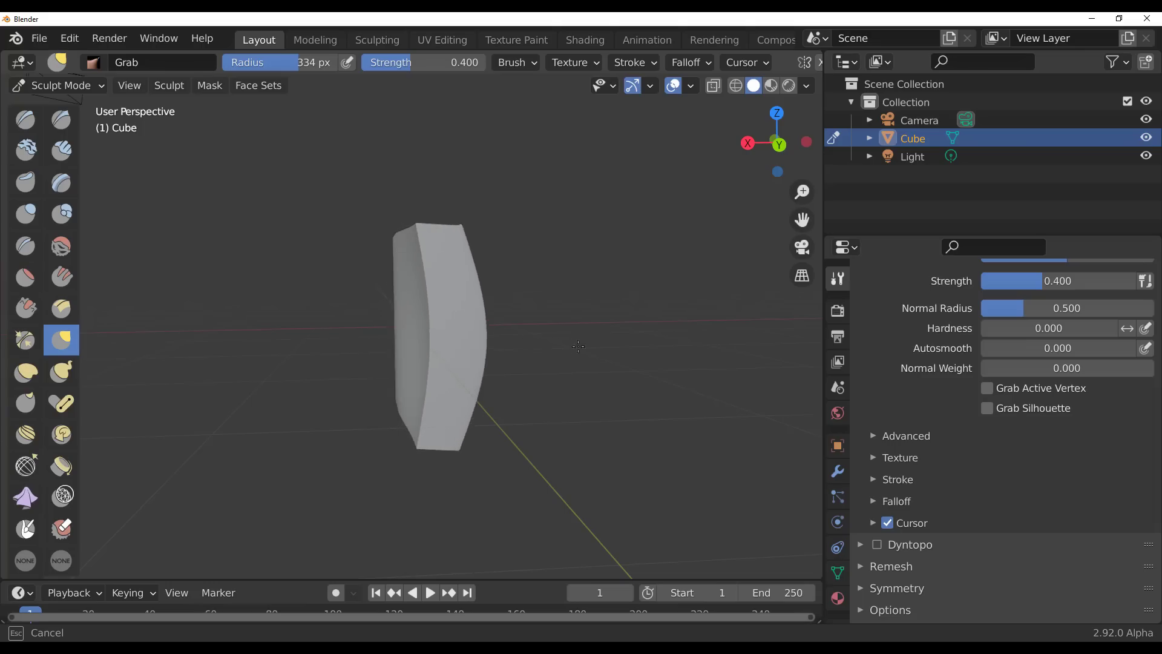
left_click_drag(439, 347, 438, 348)
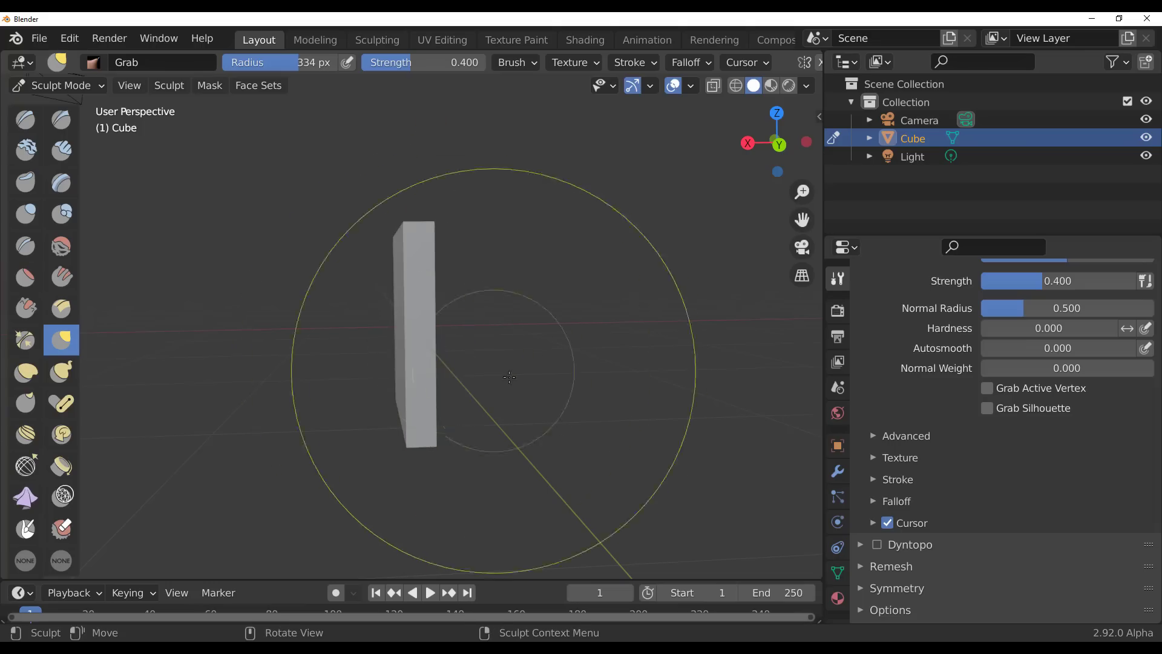
Step: Enable Grab Silhouette, test pulling the slab's narrow side inward through its thickness, and undo the pull
left_click(988, 408)
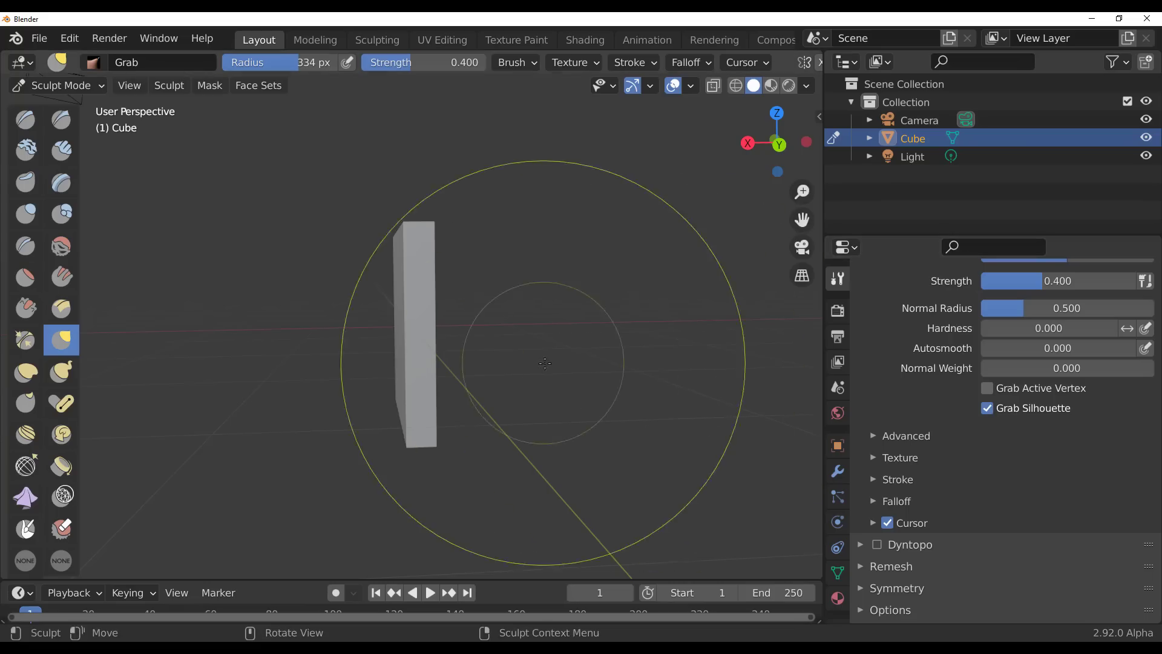
mouse_move(492, 389)
middle_mouse_down()
mouse_move(416, 194)
mouse_move(463, 388)
mouse_move(429, 338)
middle_mouse_up()
mouse_move(426, 321)
left_mouse_down()
mouse_move(384, 332)
mouse_move(141, 322)
mouse_move(427, 327)
mouse_move(315, 345)
mouse_move(485, 342)
mouse_move(312, 344)
left_mouse_up()
scroll(312, 343, "up", 4)
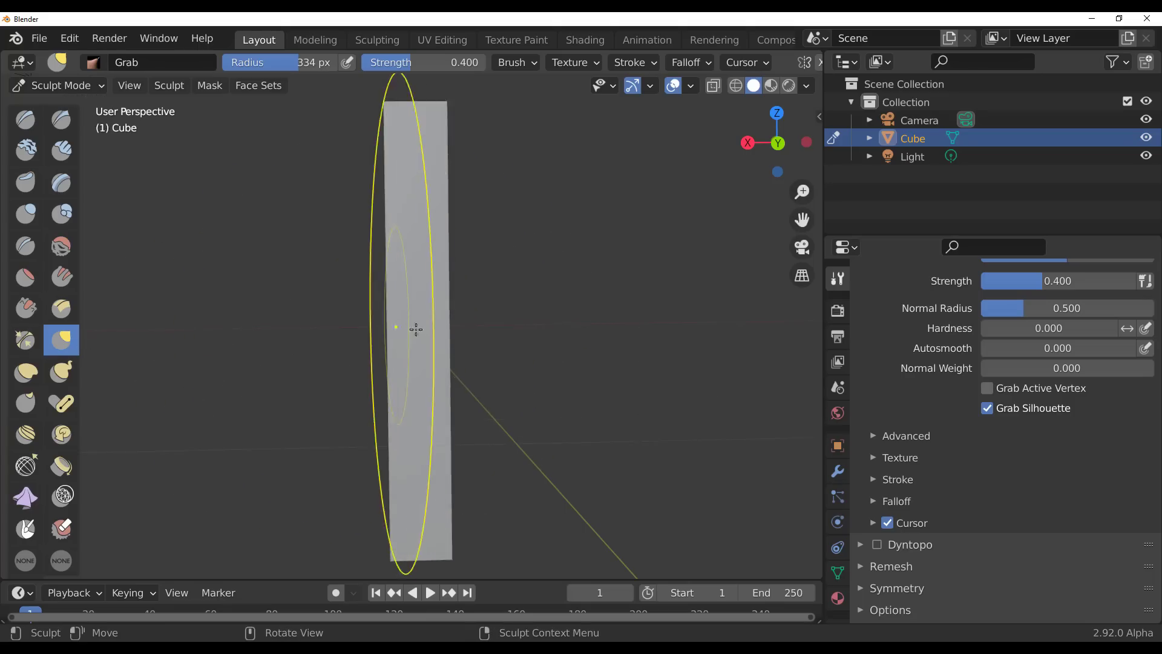
mouse_move(440, 330)
left_mouse_down()
mouse_move(751, 334)
mouse_move(158, 330)
mouse_move(575, 336)
mouse_move(203, 318)
left_mouse_up()
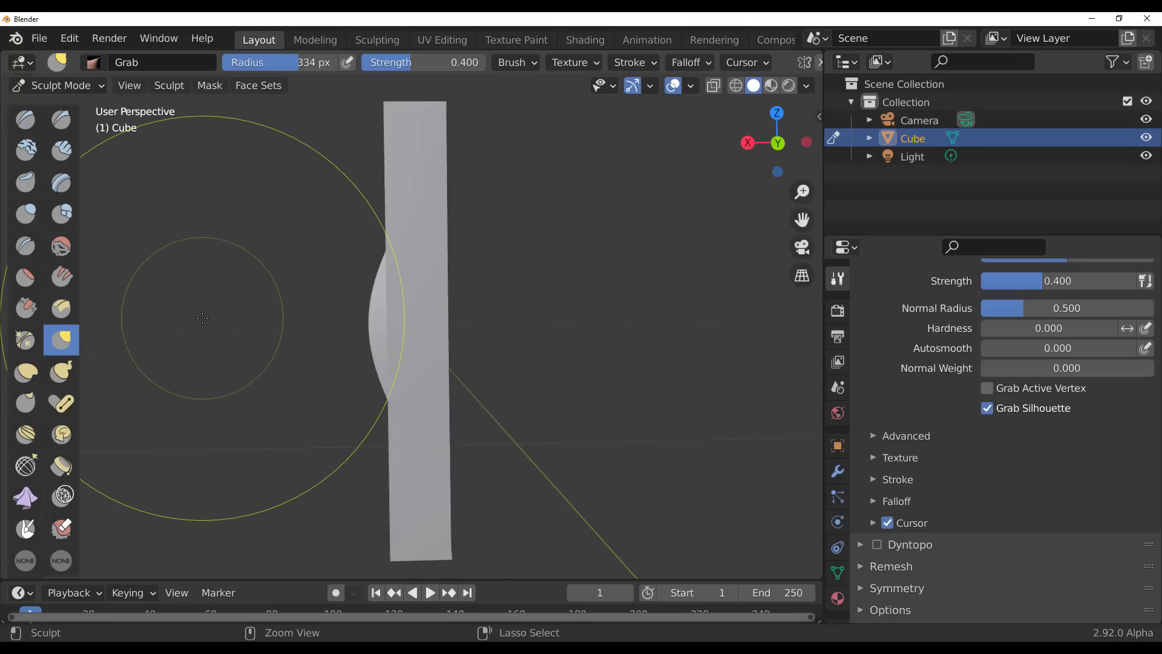
key("ctrl+z")
Step: Compare a slight outward pull with Grab Silhouette off against a long inward pull through the slab with it on
left_click(987, 408)
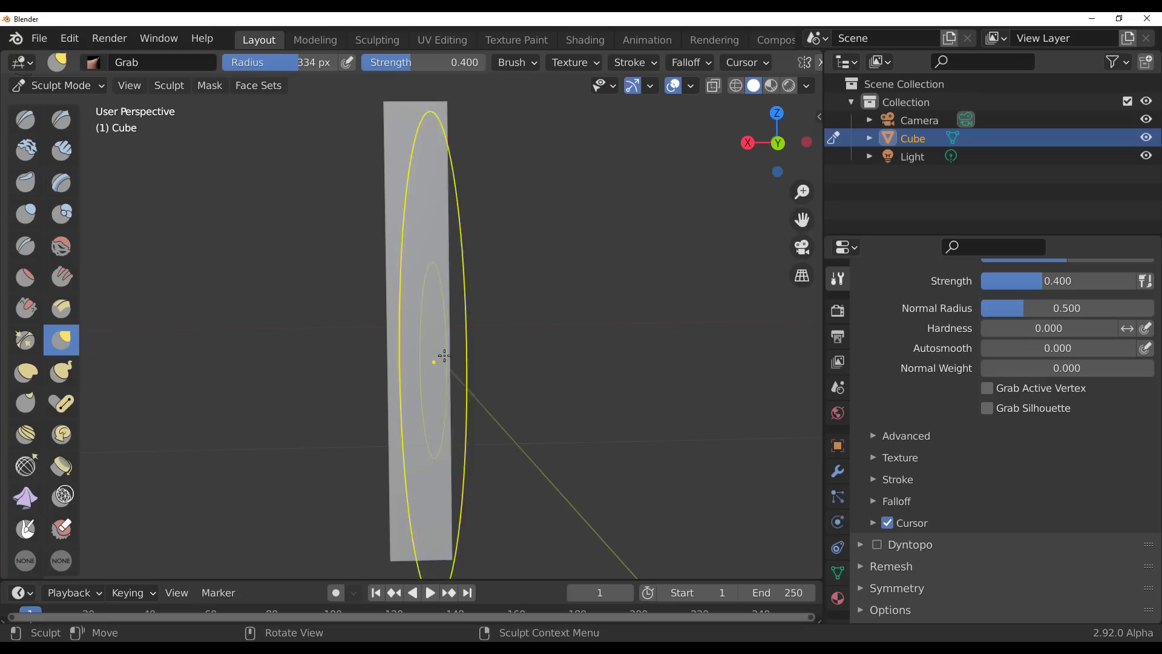
mouse_move(436, 345)
left_mouse_down()
mouse_move(103, 345)
mouse_move(805, 345)
mouse_move(39, 345)
mouse_move(460, 342)
left_mouse_up()
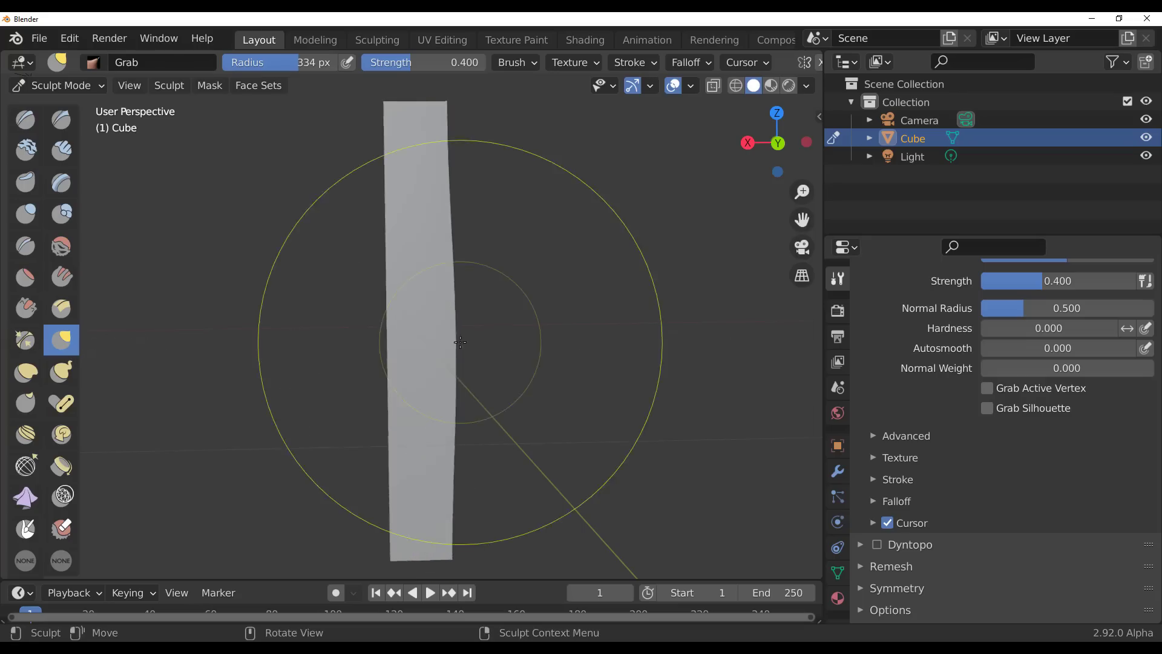
left_click(988, 408)
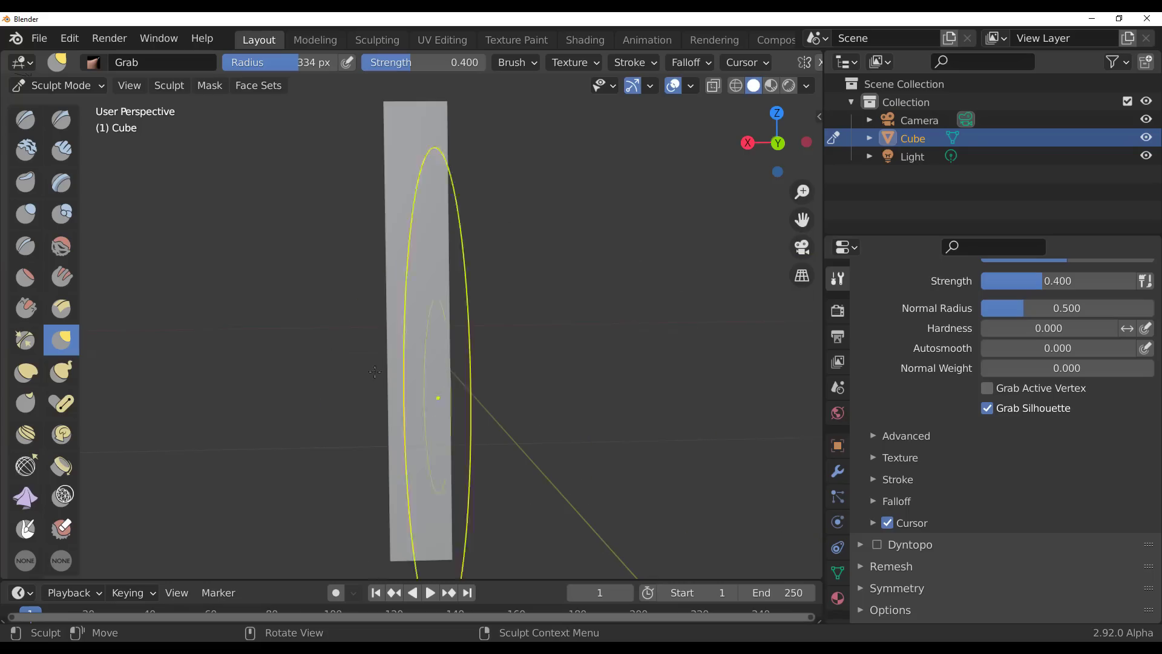
mouse_move(446, 333)
left_mouse_down()
mouse_move(12, 335)
mouse_move(511, 327)
mouse_move(34, 303)
left_mouse_up()
middle_click_drag(472, 347, 296, 314)
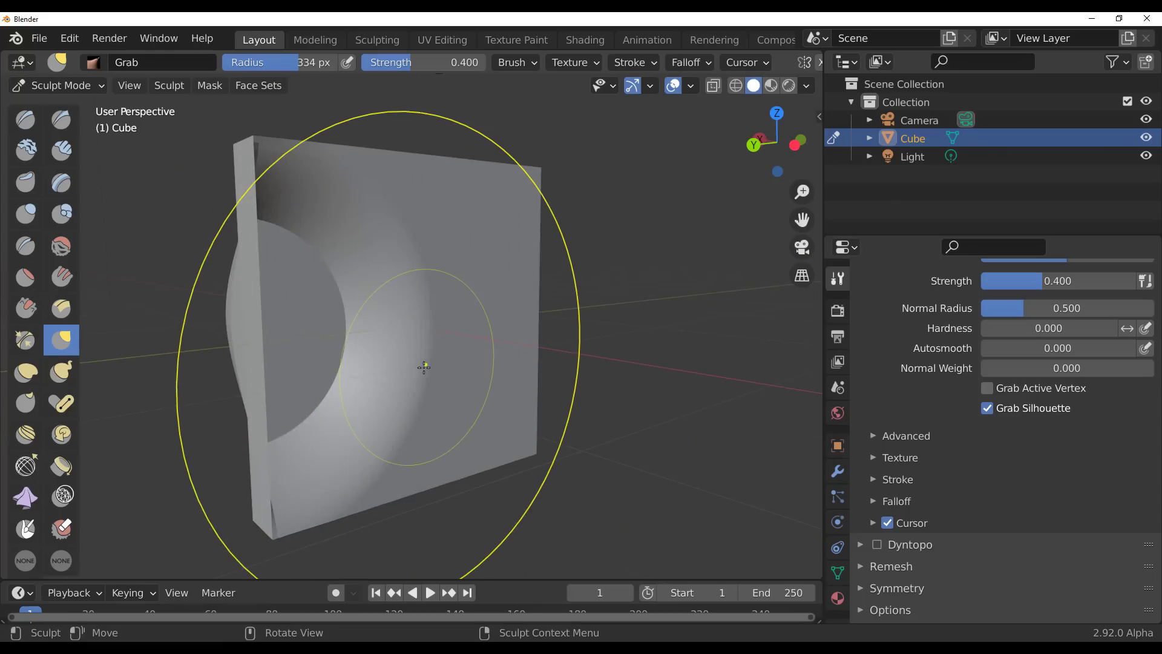
middle_click_drag(424, 367, 462, 367)
scroll(493, 345, "down", 3)
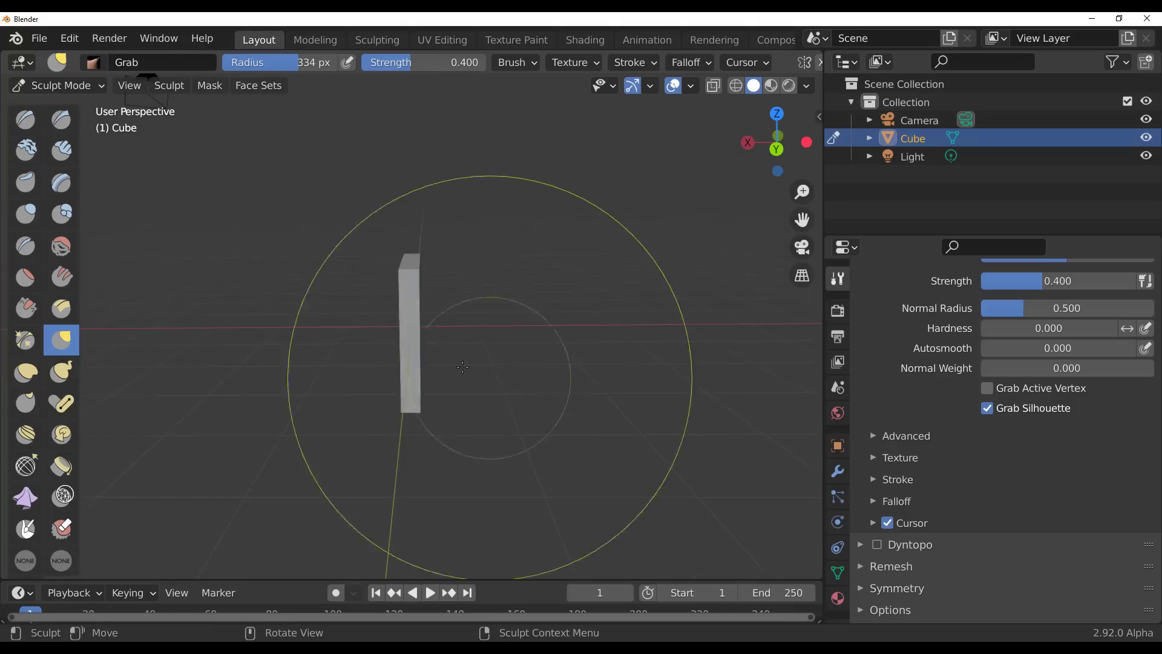
scroll(463, 366, "up", 5)
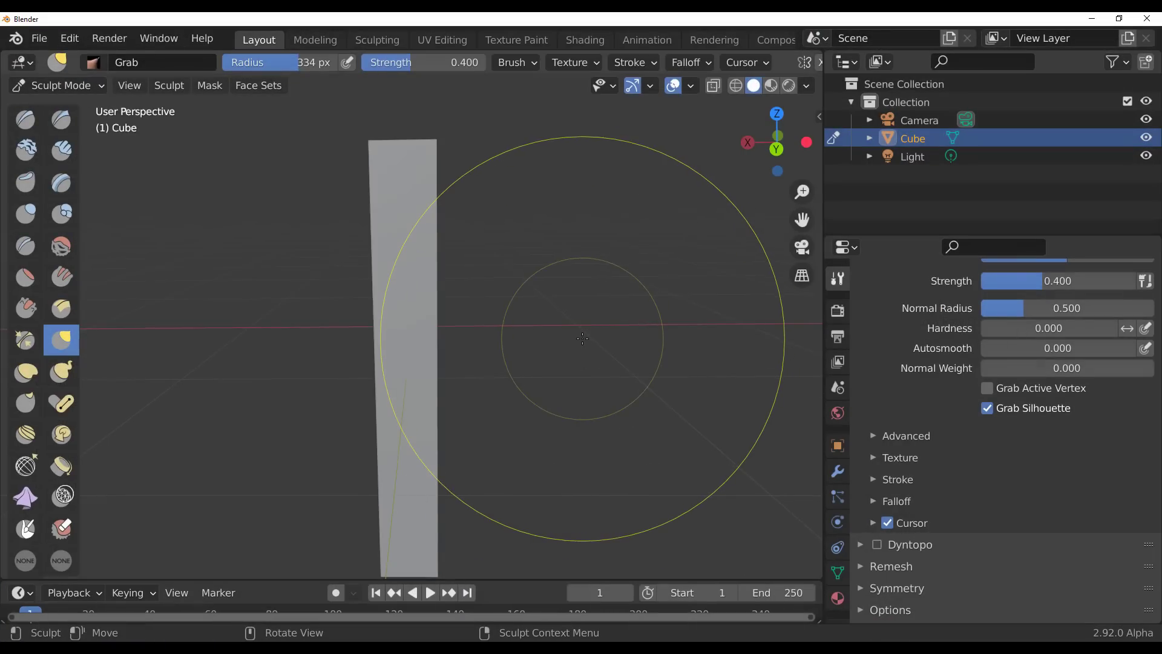
Step: Start a new General file in place of the slab scene and delete the default cube
left_click(38, 38)
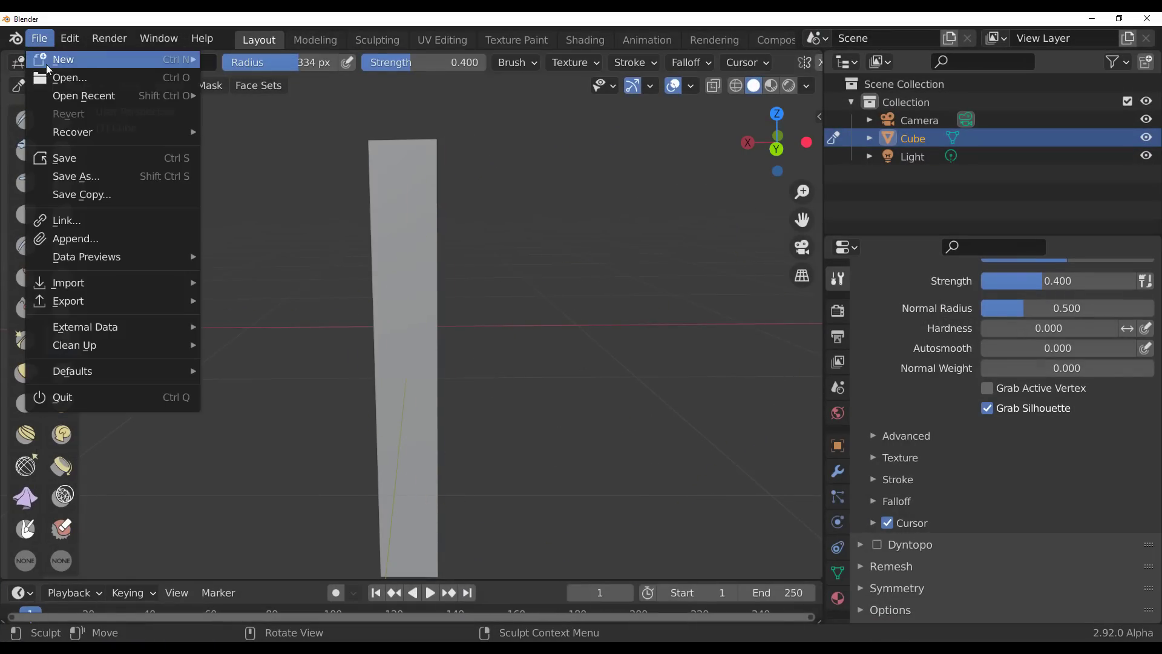
mouse_move(48, 66)
left_click(245, 55)
left_click(611, 367)
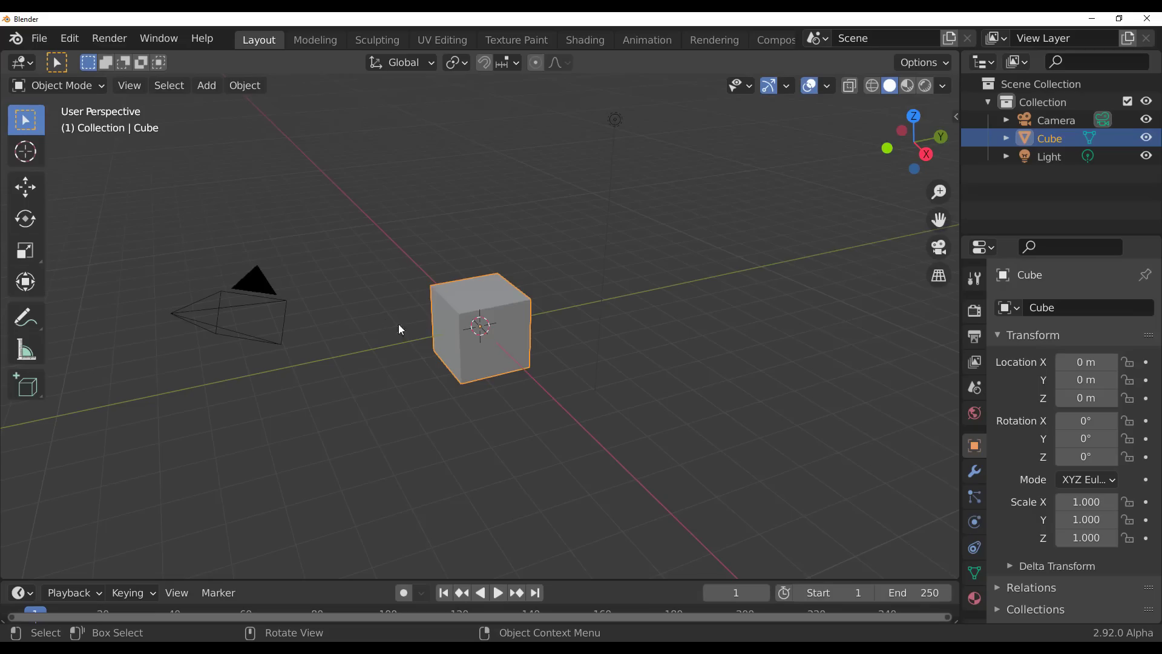
key("Delete")
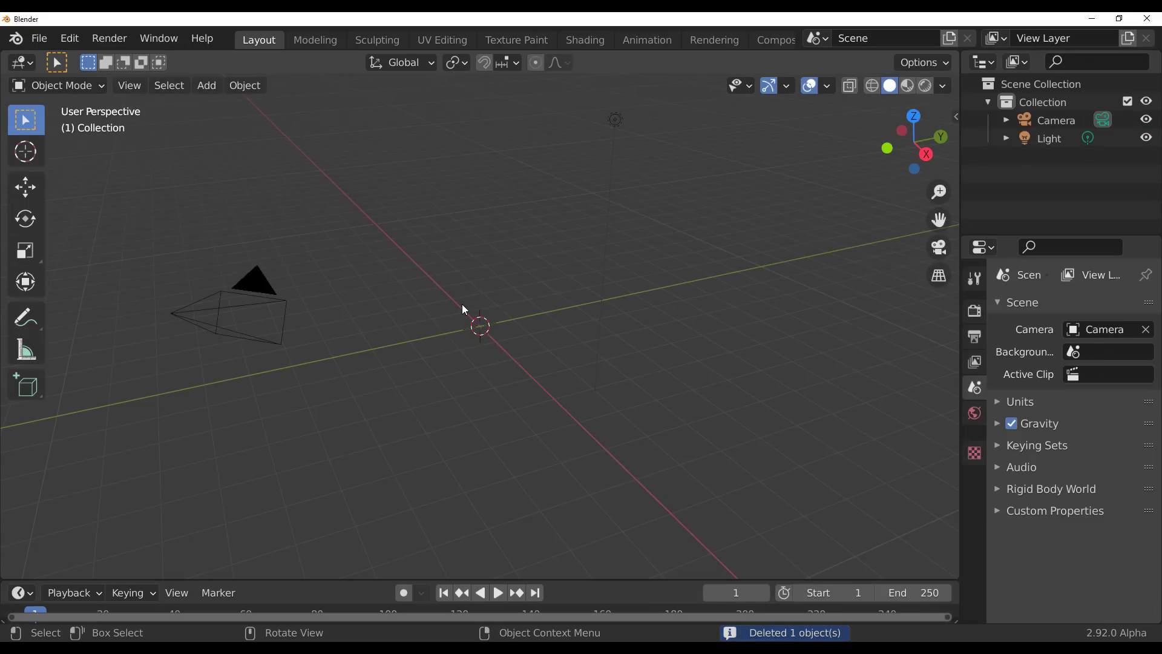
Step: Add a Monkey mesh at the origin and smooth it with a level 2 Subdivision Surface
key("shift+a")
mouse_move(449, 113)
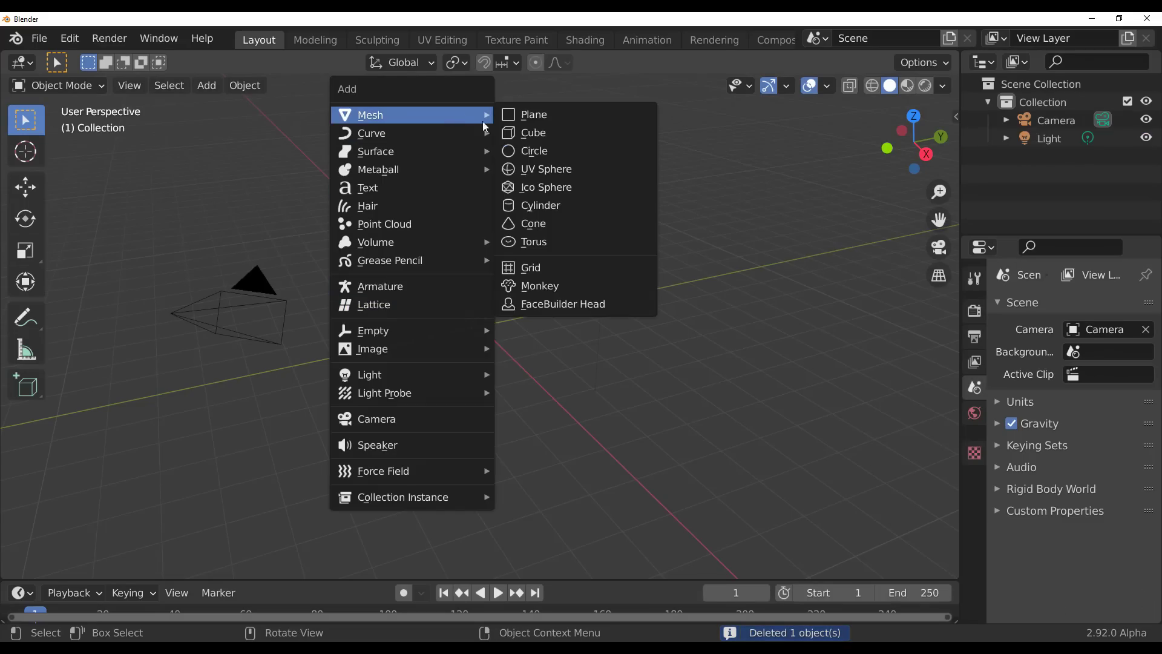
left_click(561, 293)
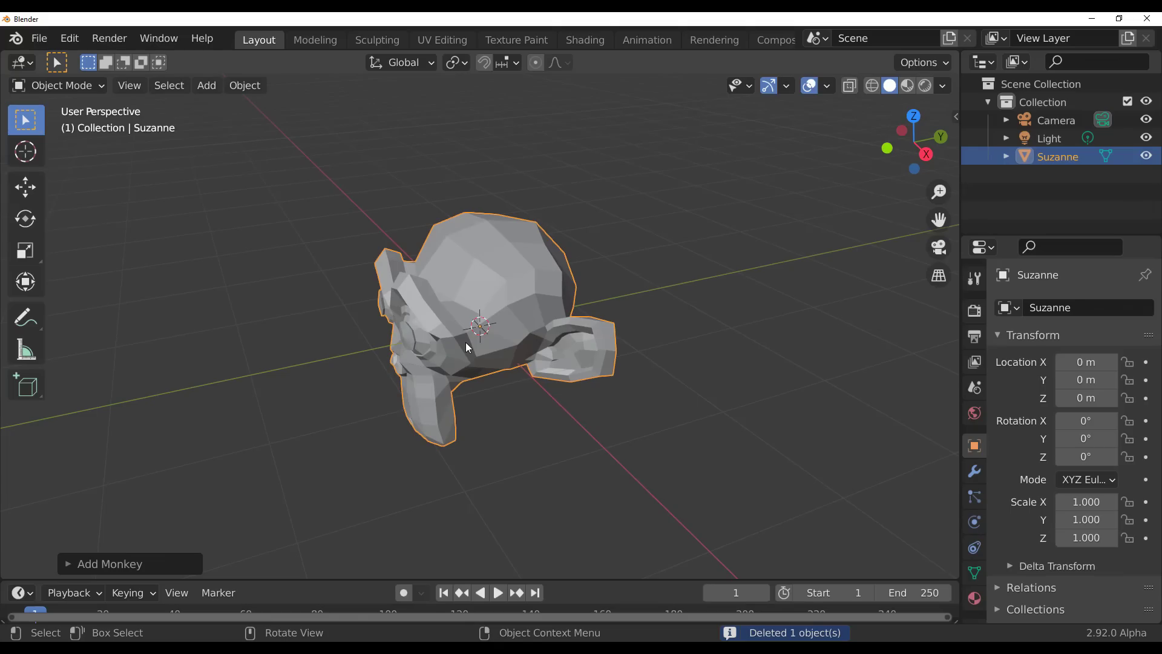
key("ctrl+2")
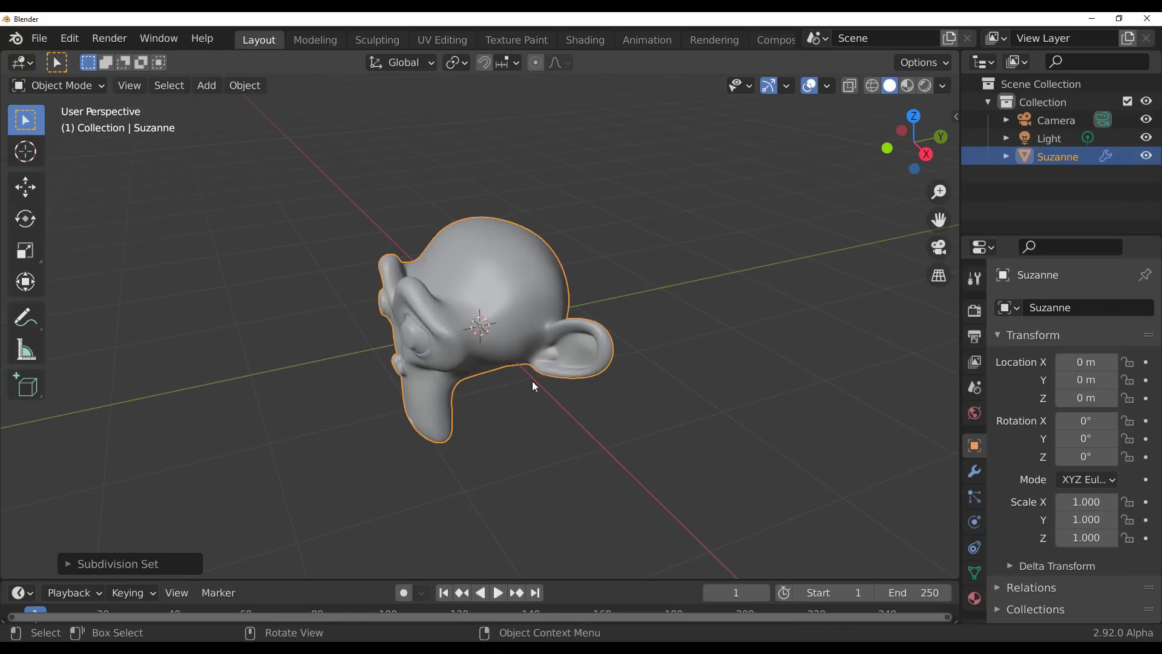
Step: Put the monkey in Sculpt Mode, widen the brush list to two columns, and activate the Paint brush
mouse_move(532, 380)
middle_mouse_down()
mouse_move(598, 325)
mouse_move(630, 352)
middle_mouse_up()
left_click(74, 86)
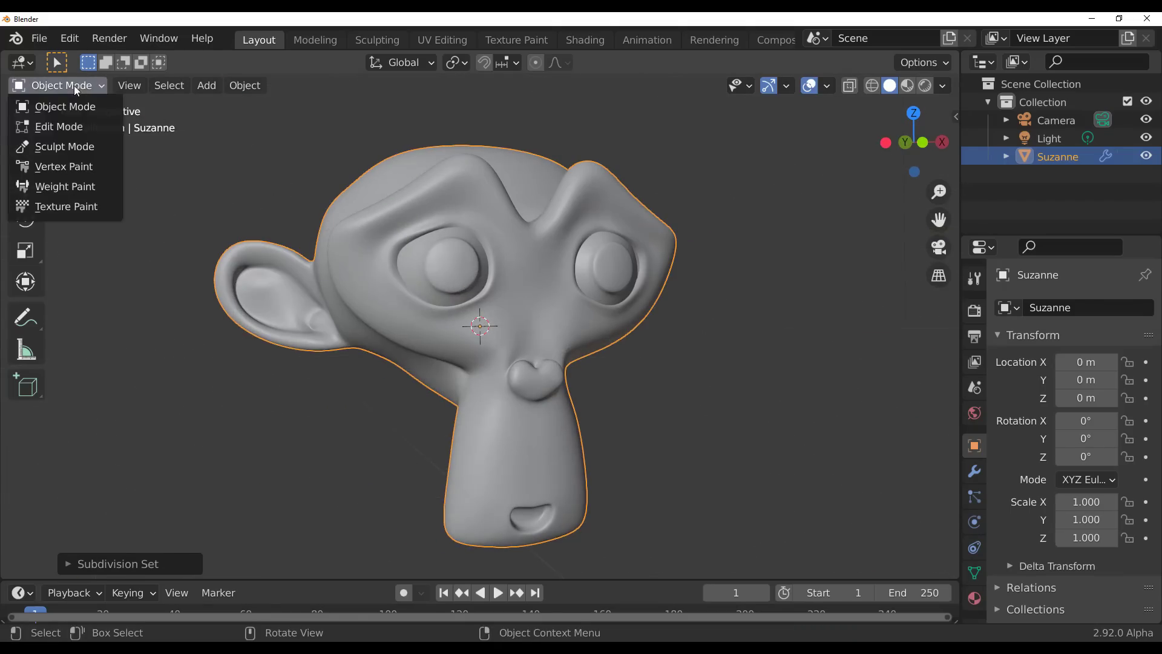
left_click(85, 150)
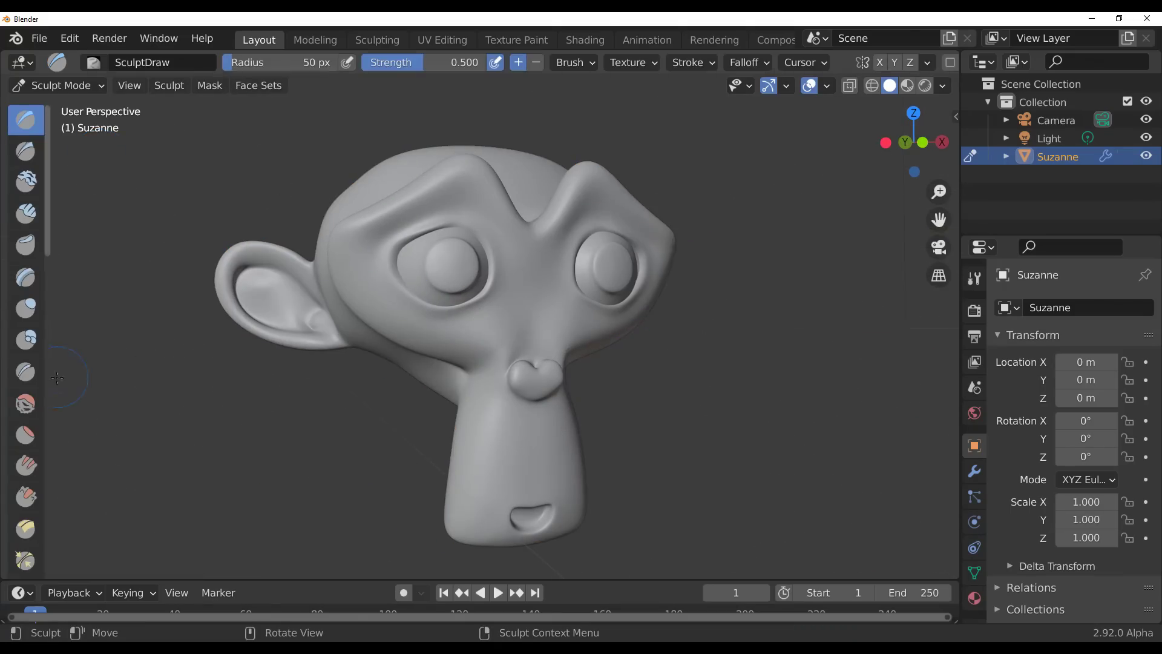
scroll(49, 416, "down", 10)
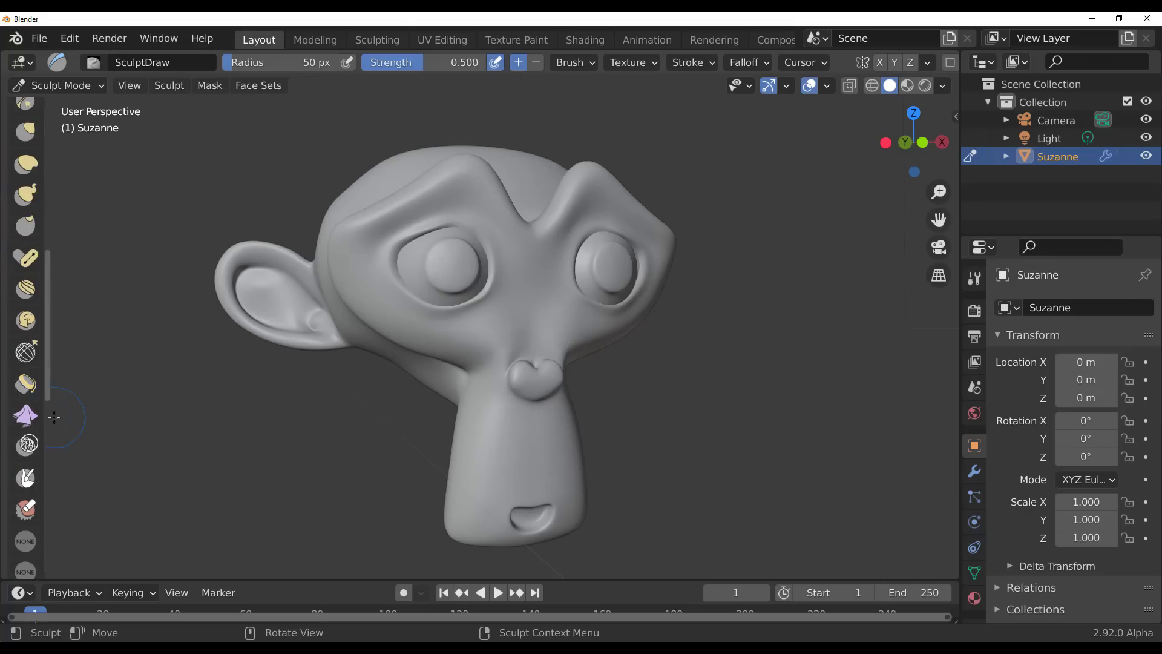
left_click_drag(51, 416, 91, 423)
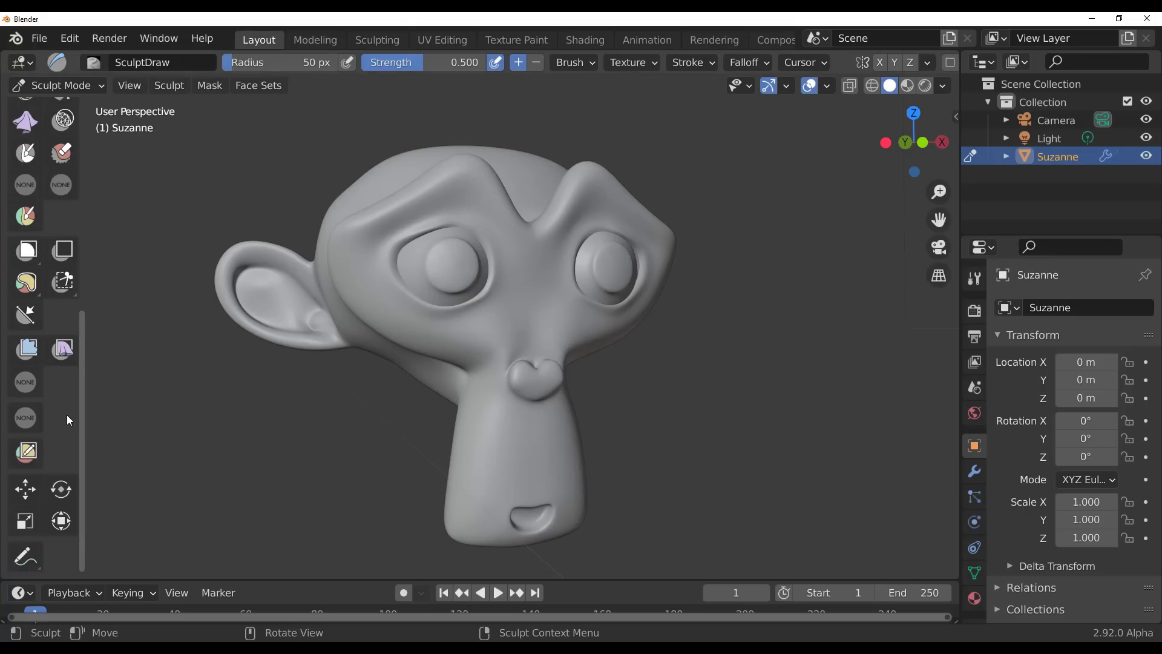
left_click(25, 186)
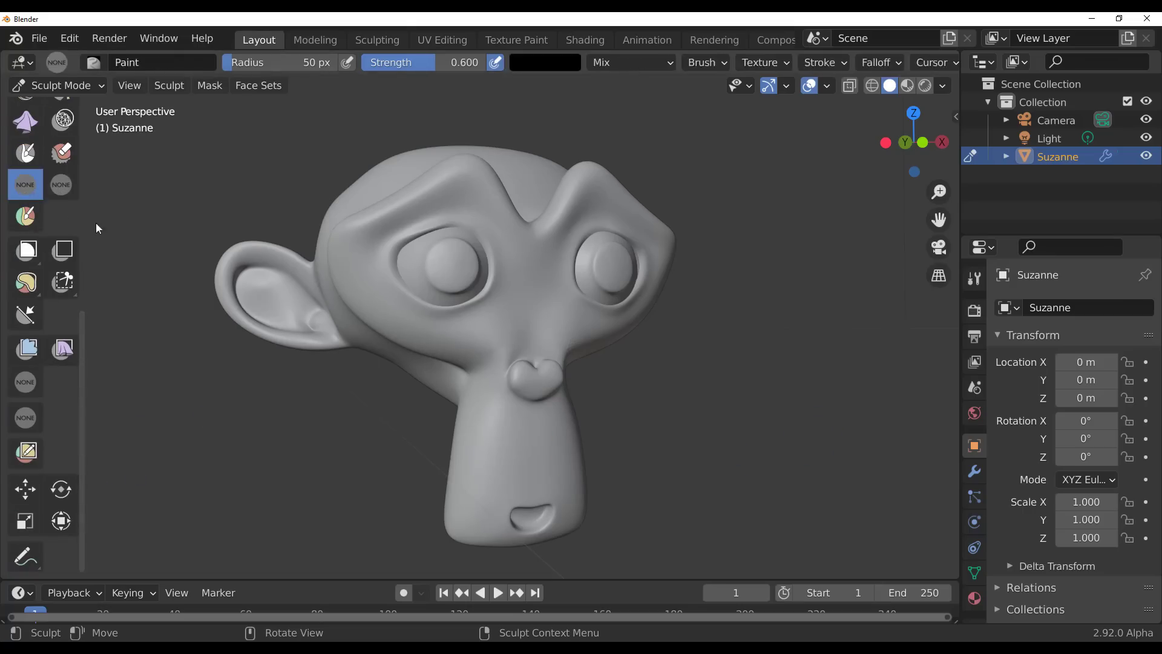
Step: Set the viewport shading colour to Vertex and change the Paint brush colour to bright red
left_click(942, 86)
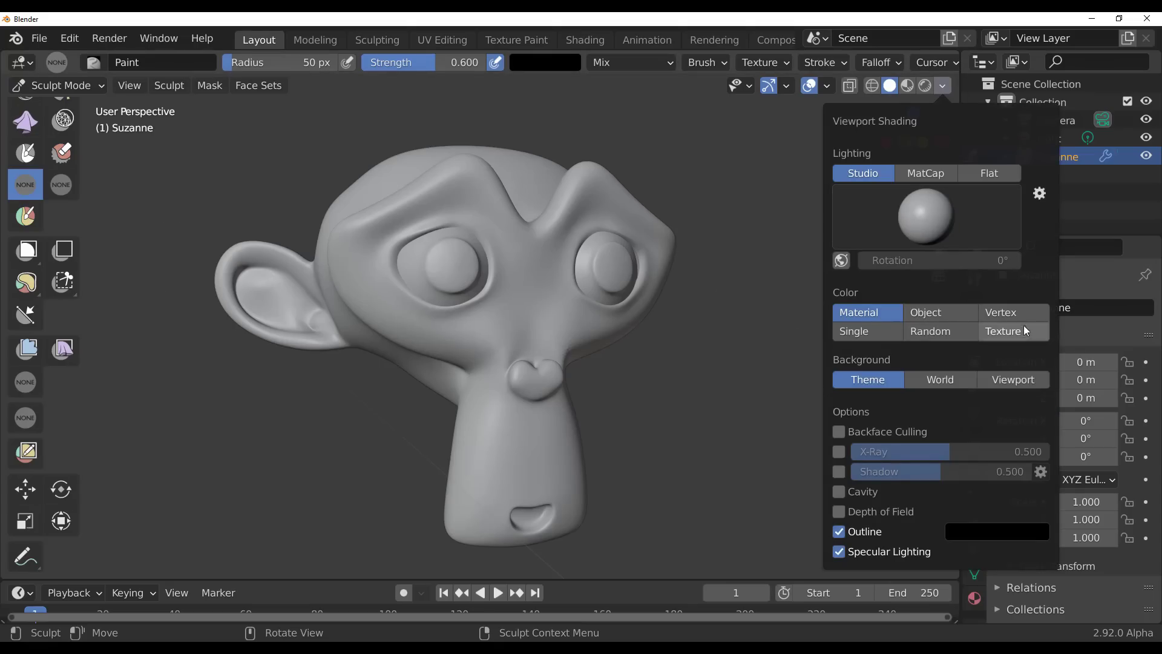
left_click(1016, 309)
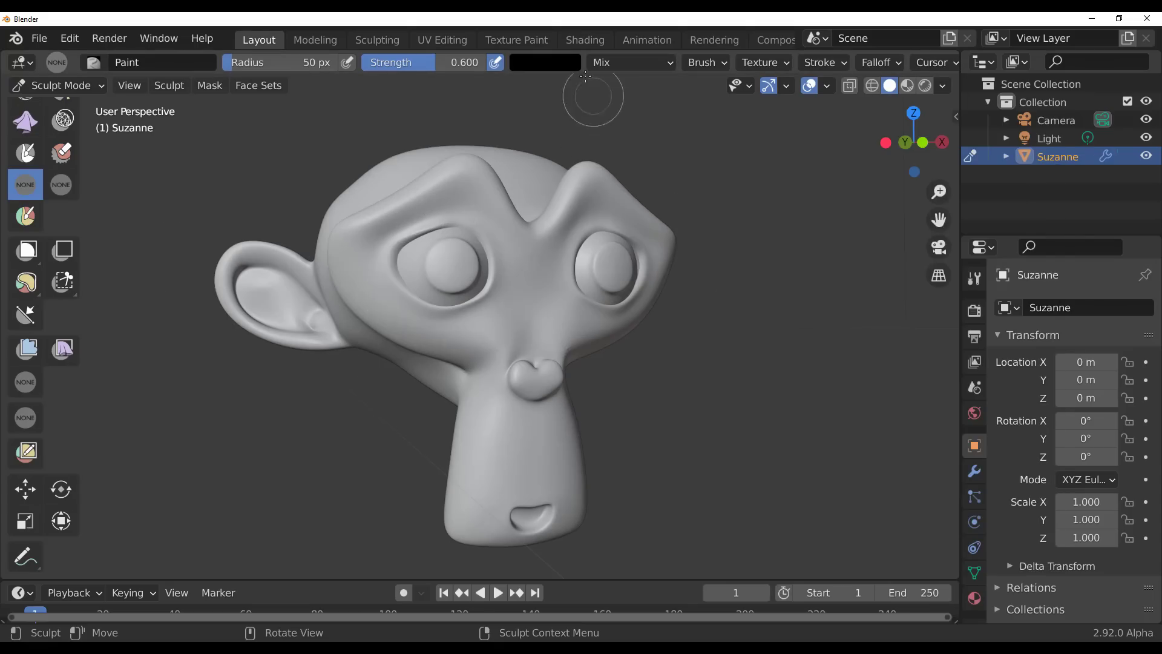
left_click(570, 62)
left_click_drag(661, 141, 665, 83)
left_click(532, 135)
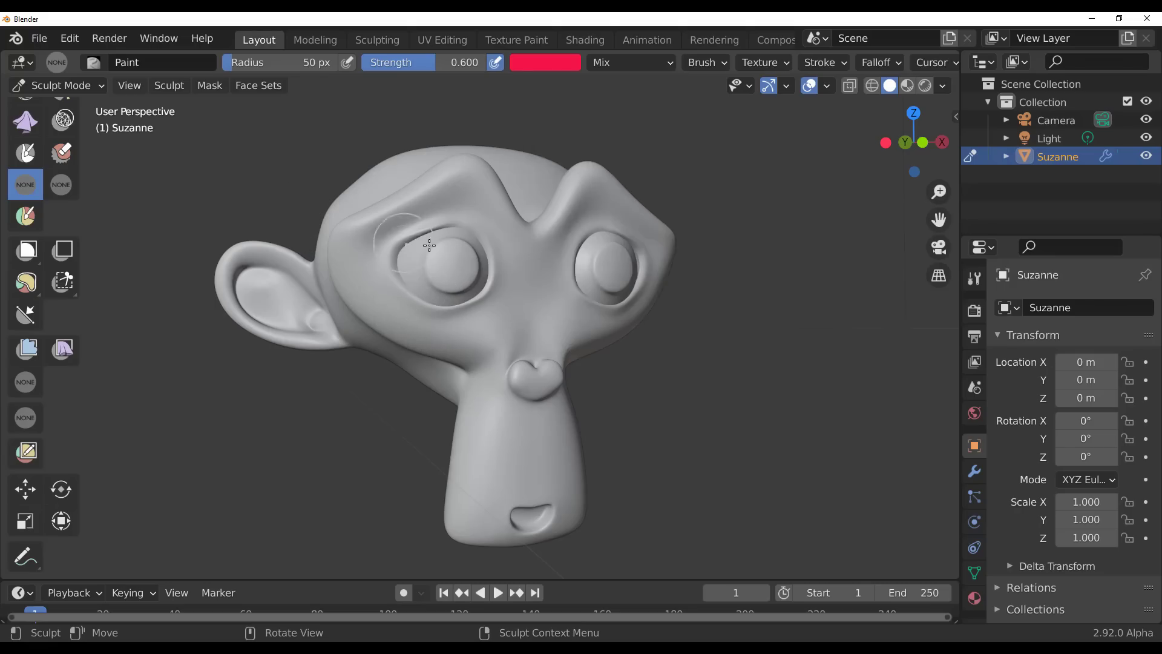
Step: Enlarge the Paint brush radius to 211 px and paint the monkey's brow and eye area red
key("f")
left_click(431, 305)
mouse_move(375, 285)
left_mouse_down()
mouse_move(352, 237)
mouse_move(342, 270)
left_mouse_up()
middle_click_drag(342, 270, 333, 261)
left_click_drag(333, 261, 472, 171)
Step: Change the Paint brush colour to blue and paint the monkey's muzzle, nose and one ear with it
left_click(540, 60)
left_click(585, 118)
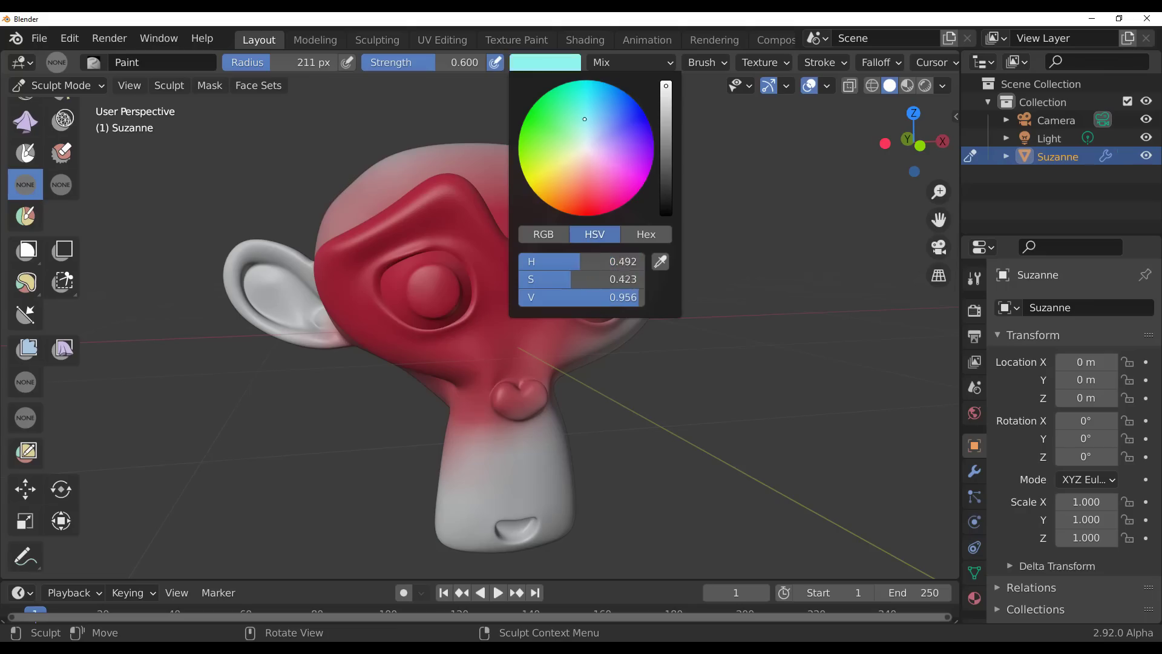
left_click_drag(585, 118, 643, 121)
mouse_move(498, 485)
left_mouse_down()
mouse_move(515, 520)
mouse_move(545, 460)
left_mouse_up()
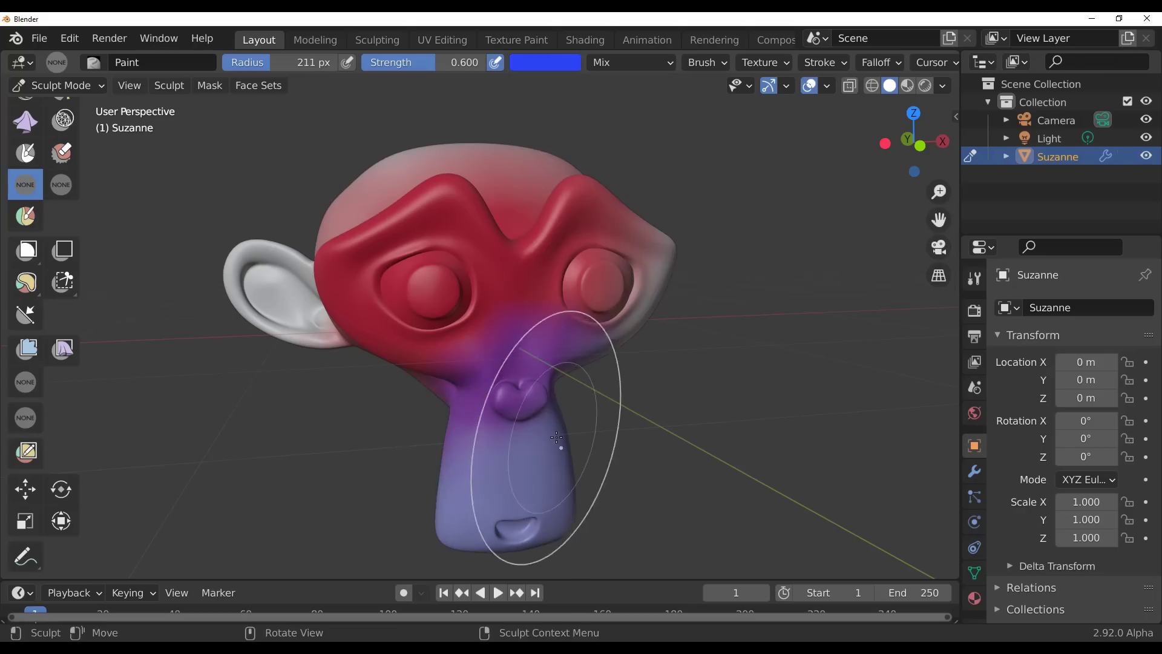
middle_click_drag(556, 437, 316, 293)
left_click_drag(317, 293, 291, 326)
mouse_move(291, 326)
middle_mouse_down()
mouse_move(473, 315)
mouse_move(532, 363)
mouse_move(534, 337)
middle_mouse_up()
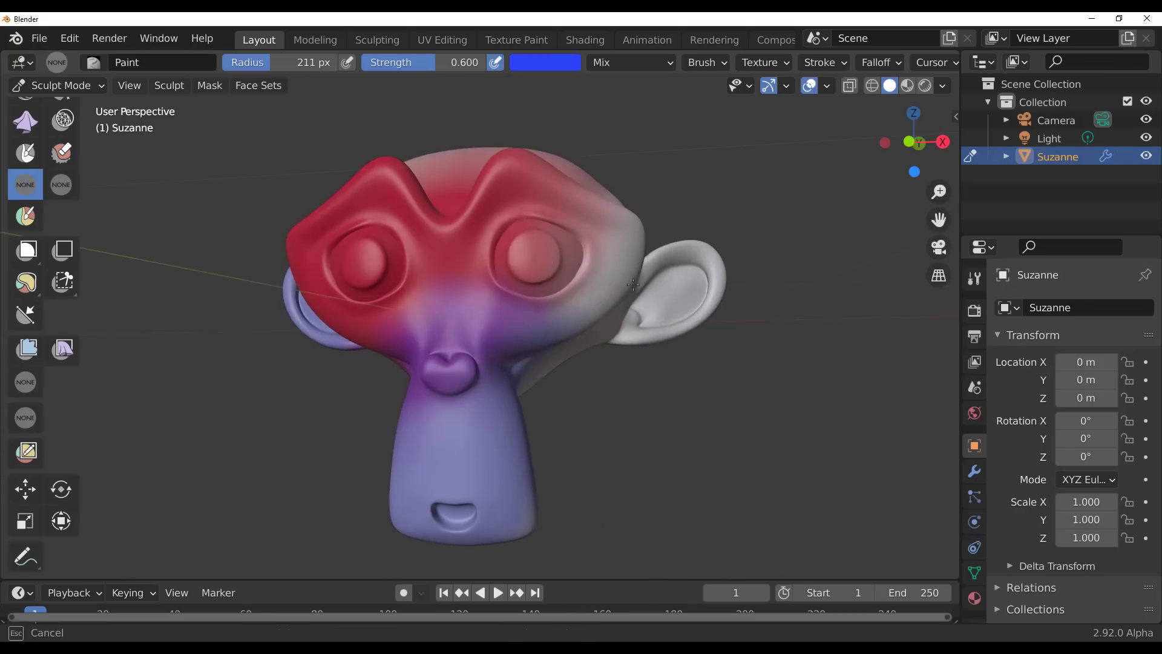
middle_click_drag(634, 284, 630, 290)
middle_click_drag(596, 358, 622, 367)
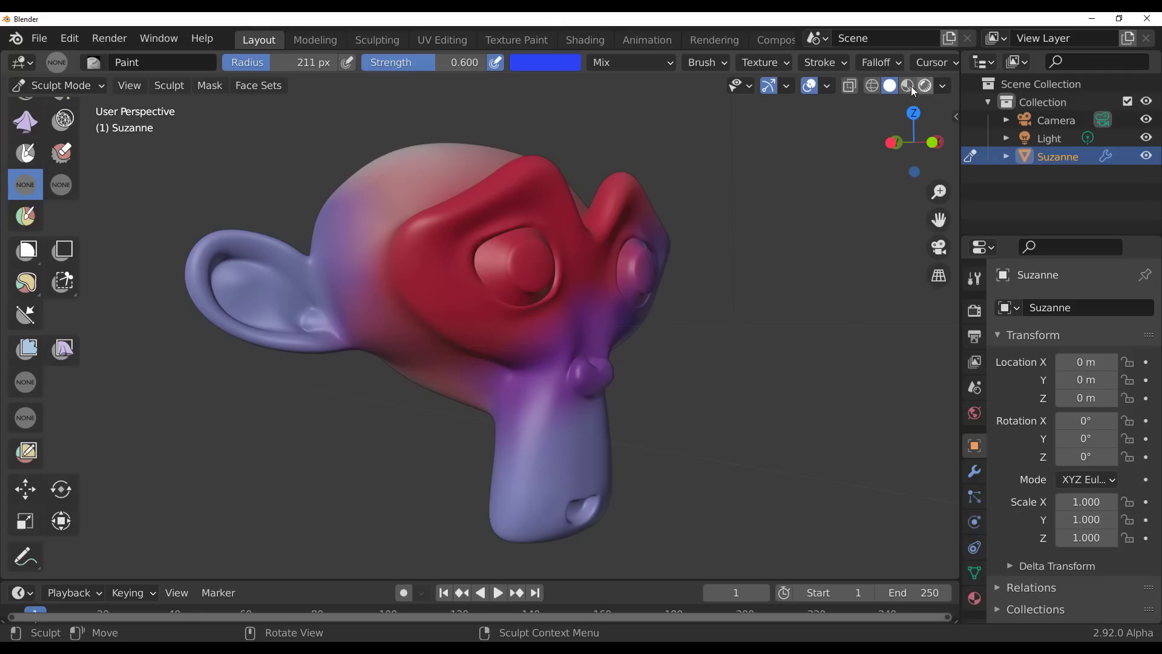
Step: Change the viewport's Studio lighting to the bright, nearly white light preset
left_click(942, 89)
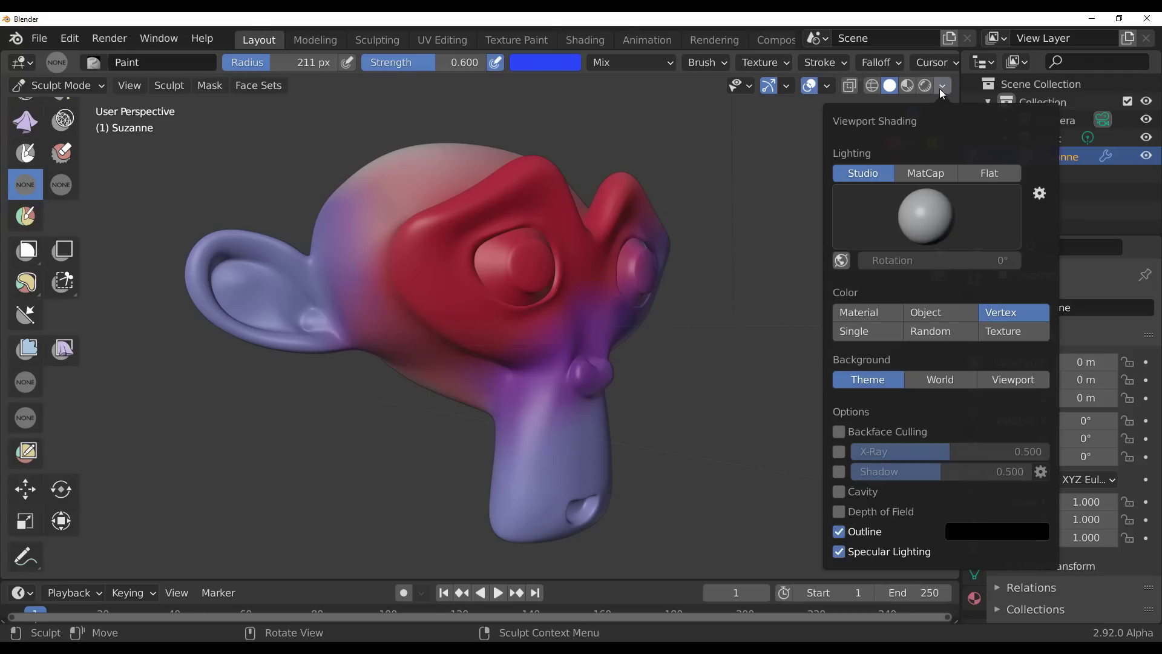
left_click(911, 208)
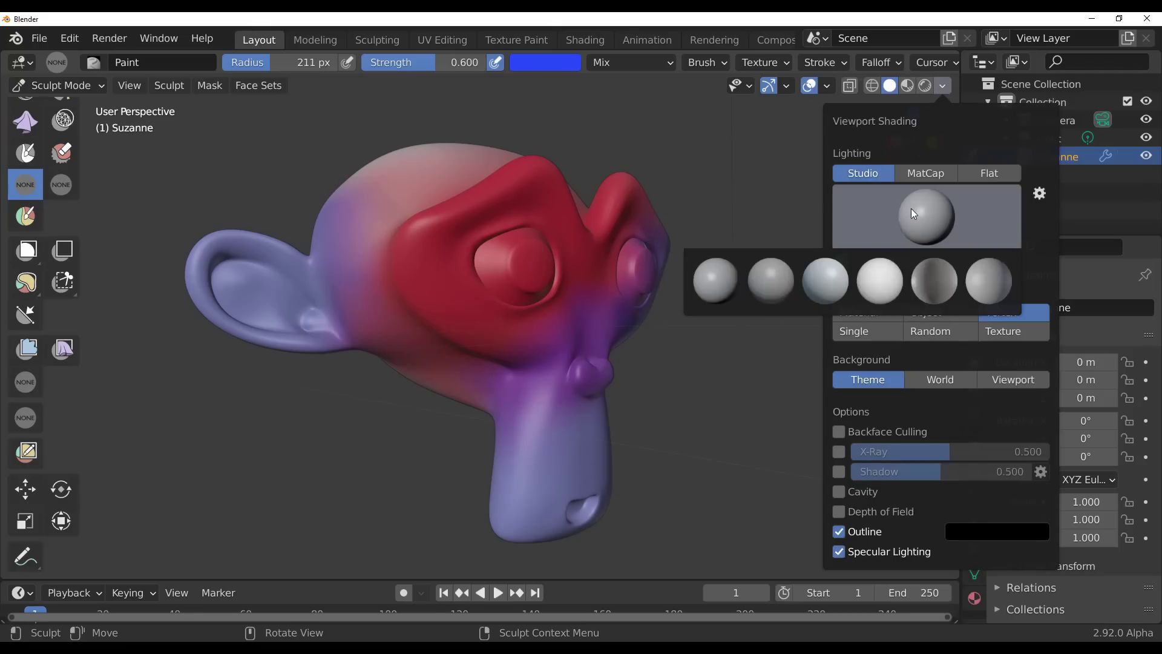
left_click(884, 282)
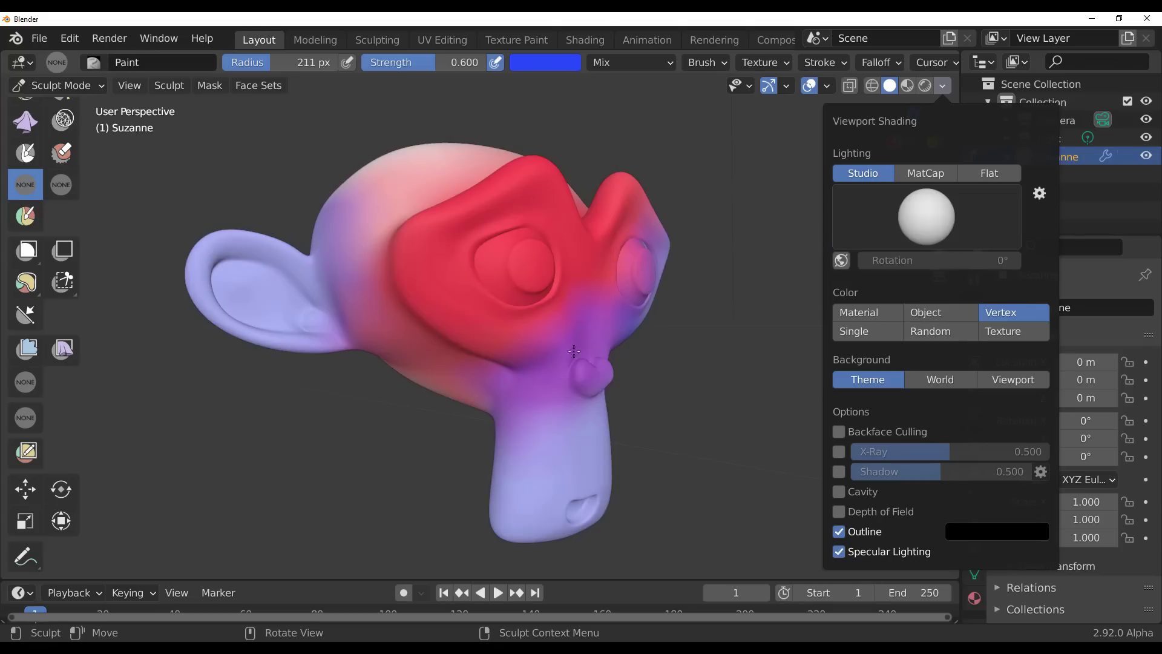
mouse_move(605, 364)
middle_mouse_down()
mouse_move(641, 363)
mouse_move(579, 363)
mouse_move(571, 381)
middle_mouse_up()
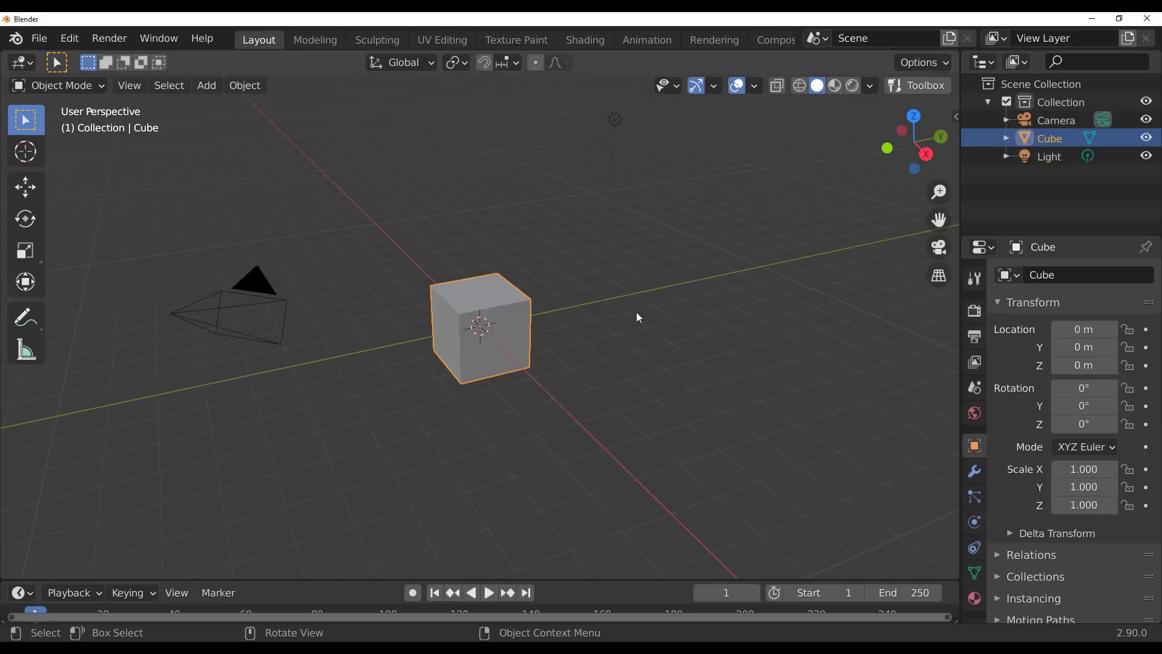
Step: Switch to Blender 2.90 and examine its Studio light presets in the Viewport Shading options for comparison
middle_click_drag(493, 374, 504, 317)
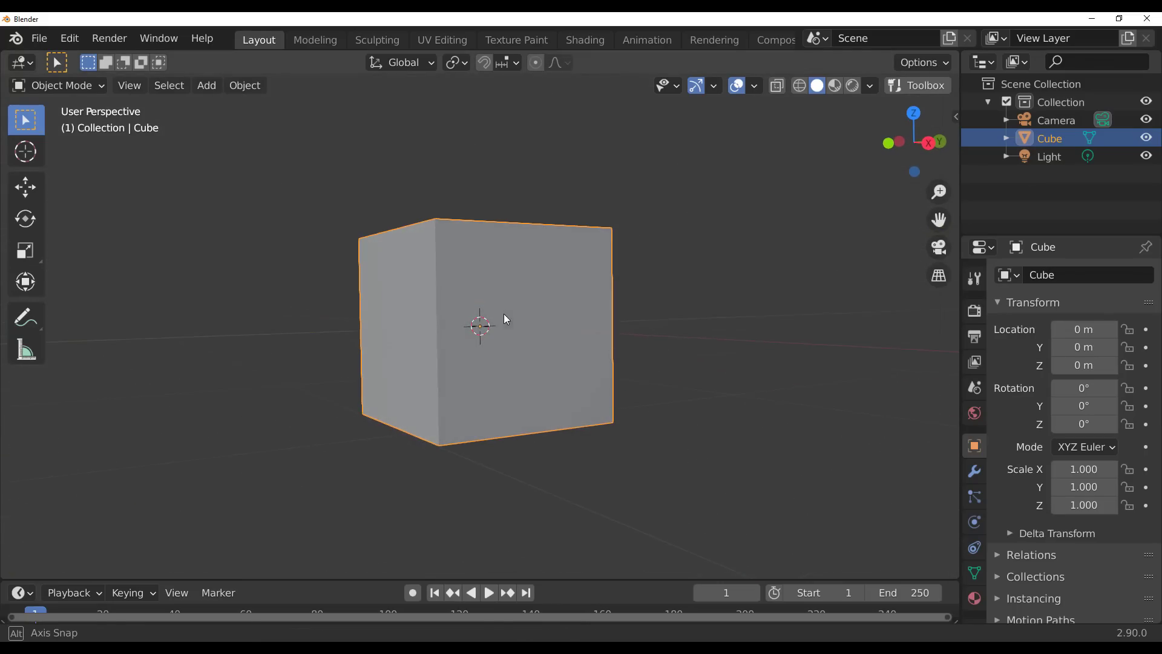
left_click(870, 87)
left_click(848, 215)
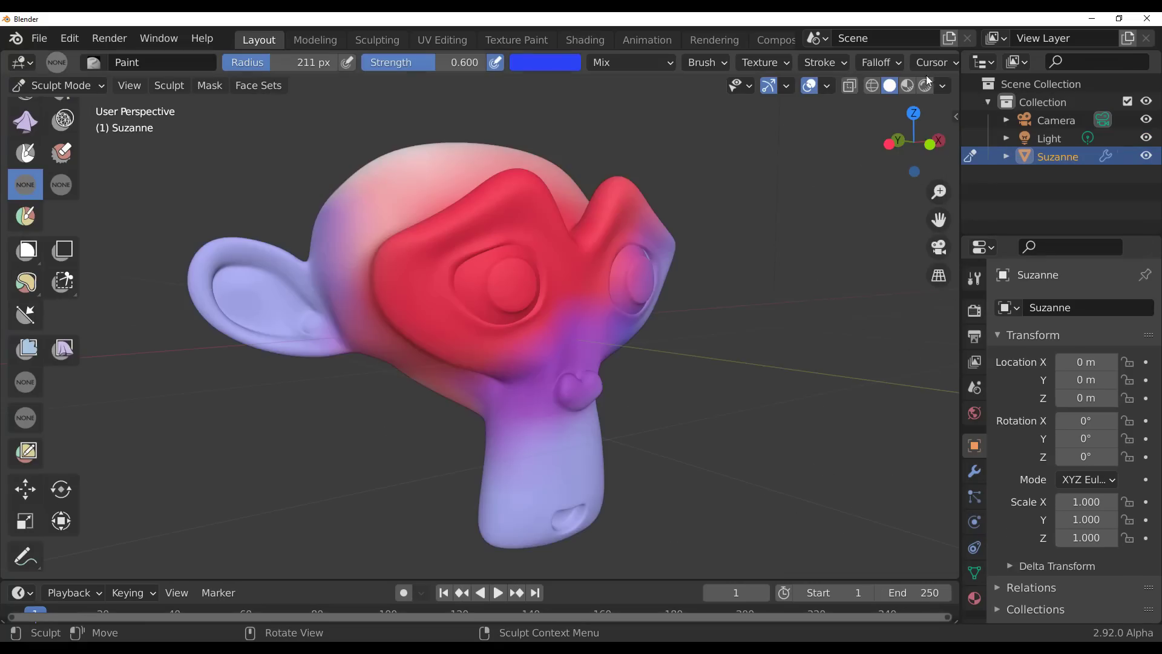
Step: Switch back to Blender 2.92 Alpha and examine the Studio light presets in its Viewport Shading options
left_click(943, 85)
left_click(916, 225)
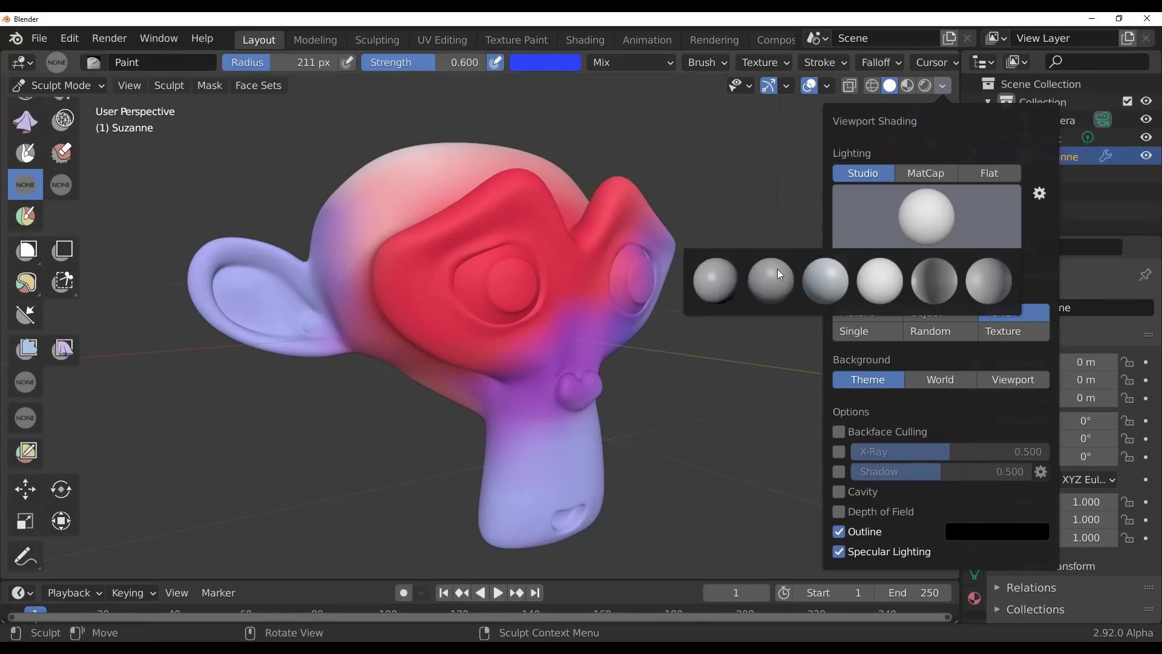
Step: Change the Paint brush colour to green with hue 0.381 and saturation 0.698, and paint the unpainted side of the monkey's head and its muzzle
middle_click_drag(666, 339, 435, 333)
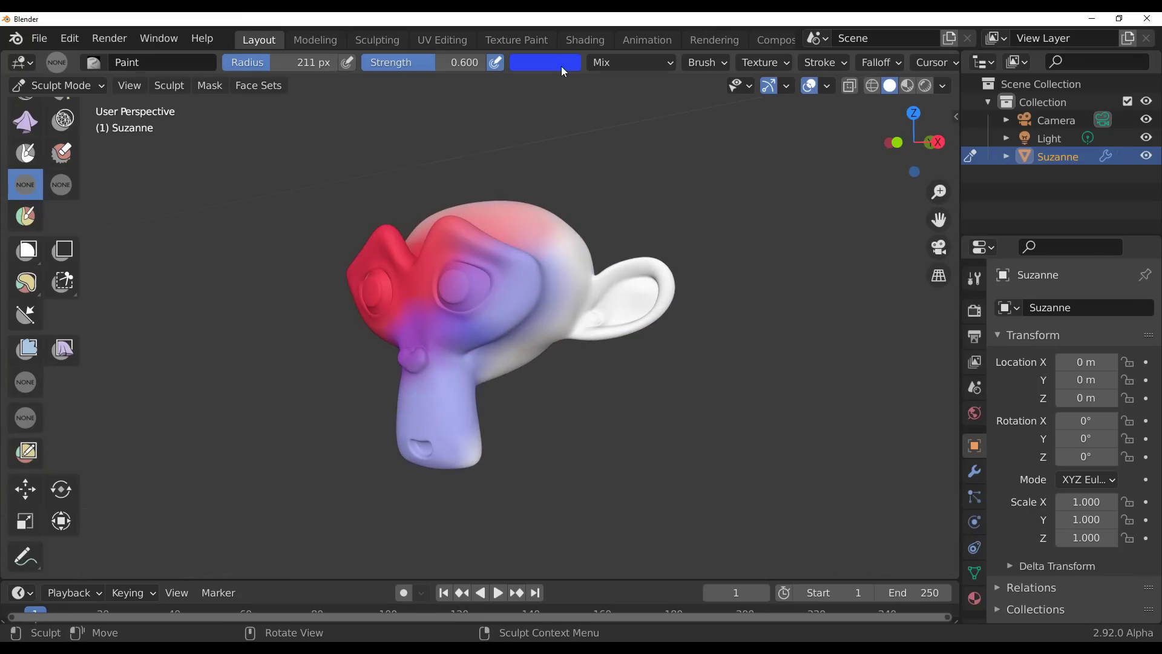
left_click(548, 62)
left_click_drag(590, 155, 554, 113)
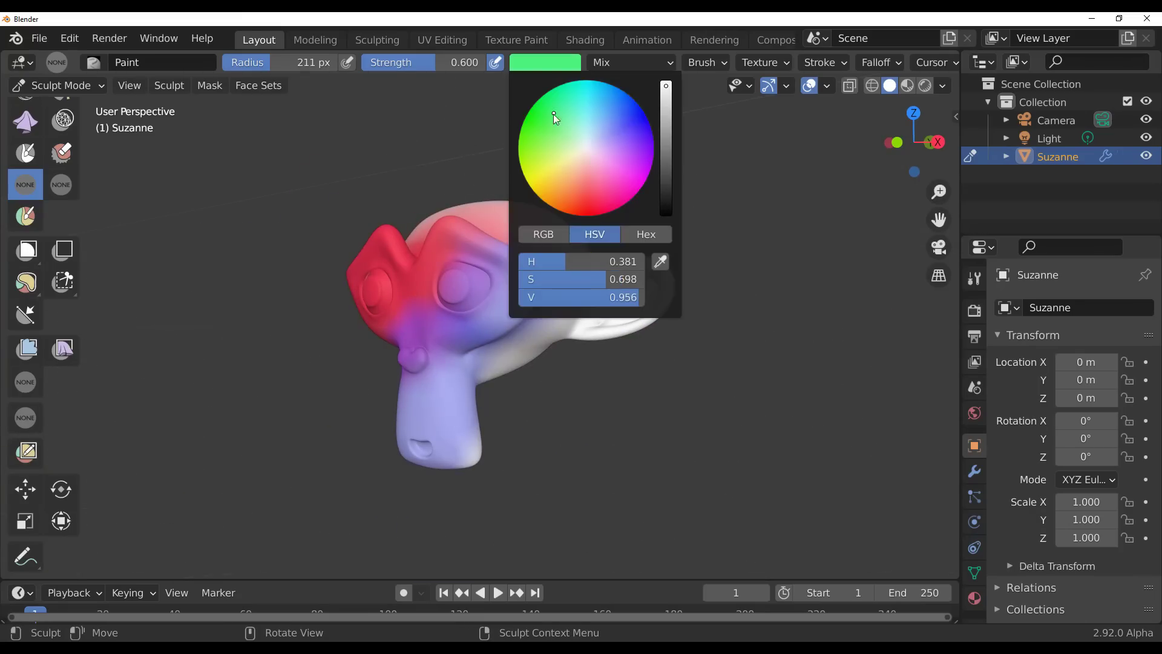
mouse_move(553, 114)
middle_mouse_down()
mouse_move(484, 363)
mouse_move(402, 427)
middle_mouse_up()
left_click_drag(402, 427, 467, 369)
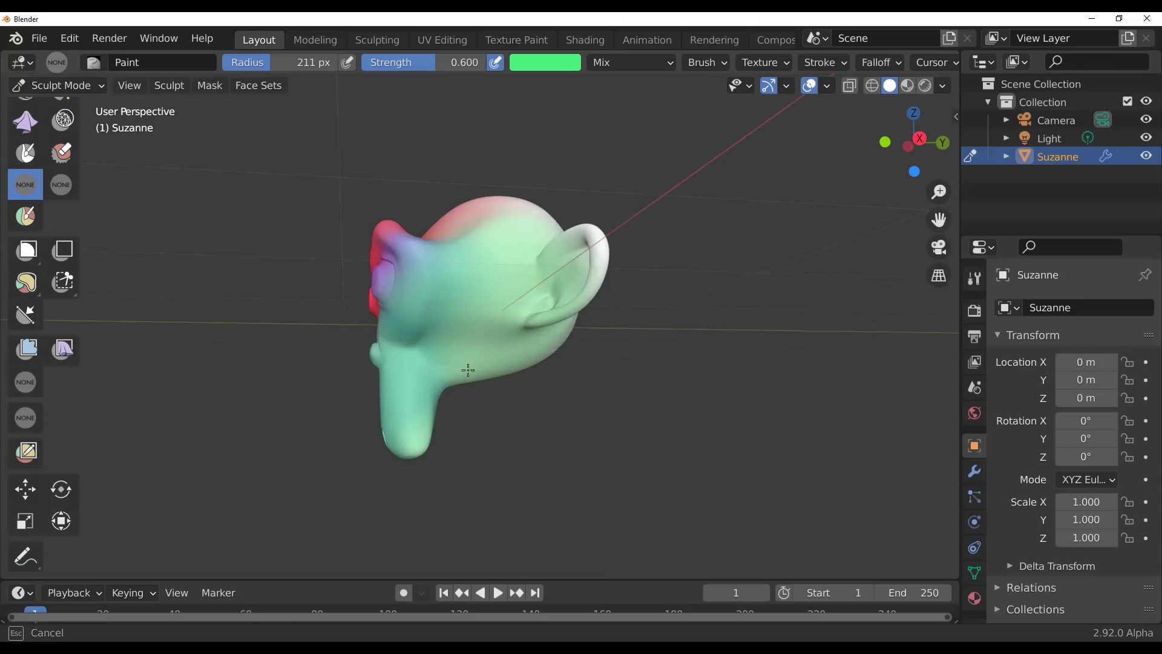
middle_click_drag(468, 370, 829, 351)
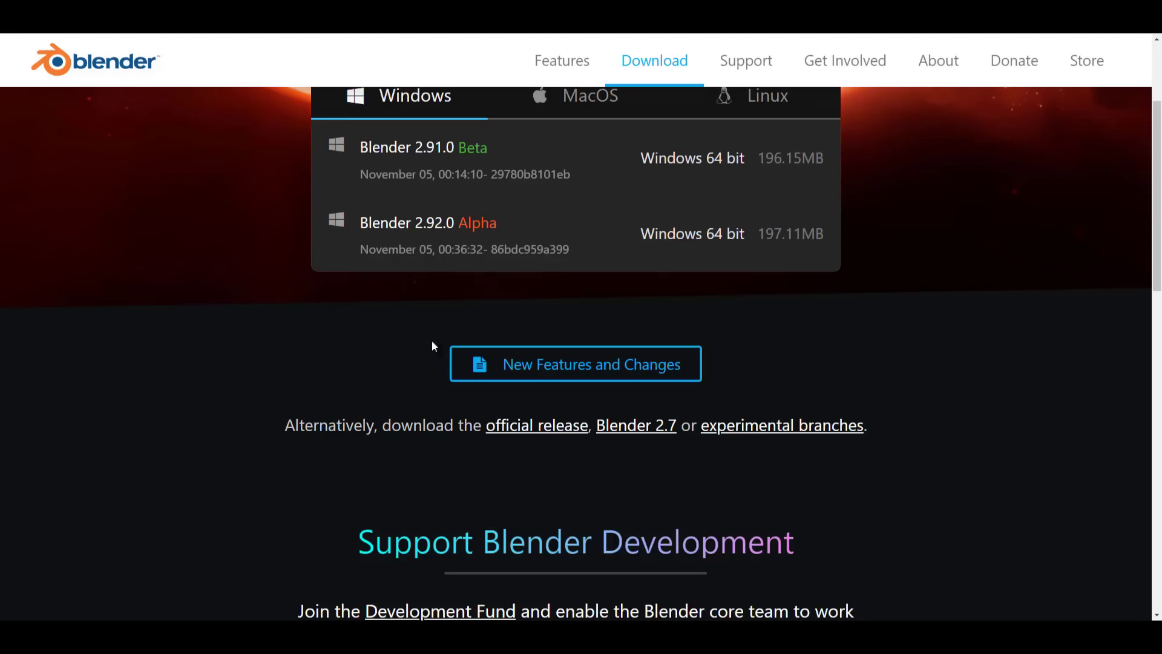
Step: Switch to the web browser and look over the Blender 2.91 Beta and 2.92 Alpha download page and the article on code cleanups
scroll(445, 366, "up", 3)
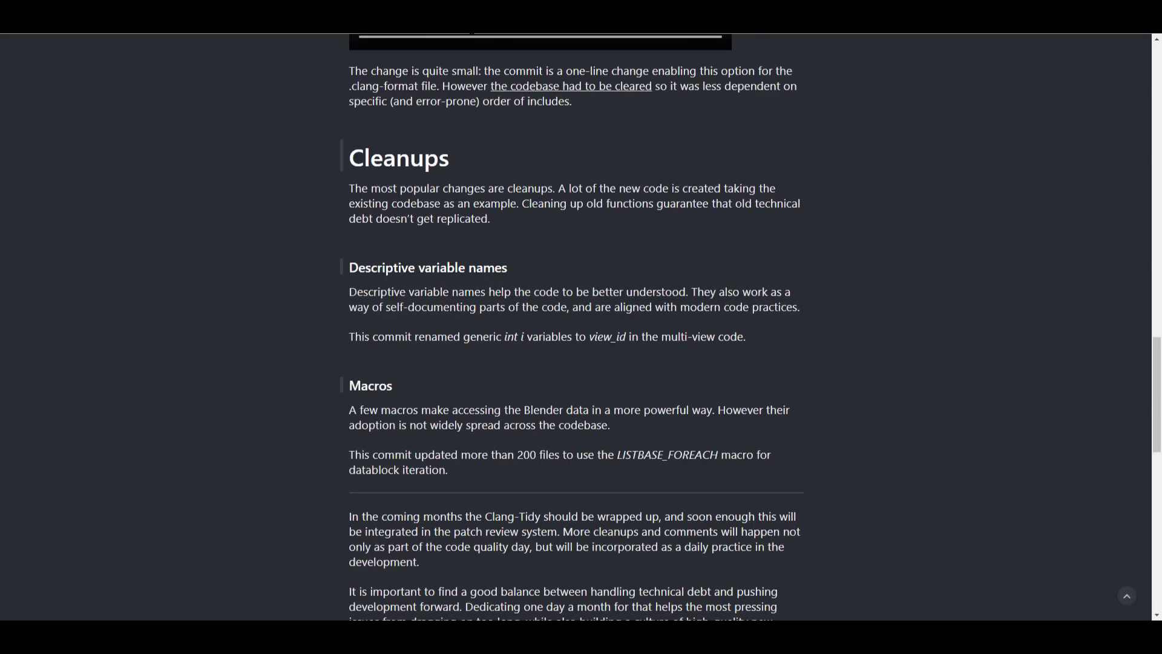
scroll(586, 333, "up", 4)
scroll(586, 333, "up", 20)
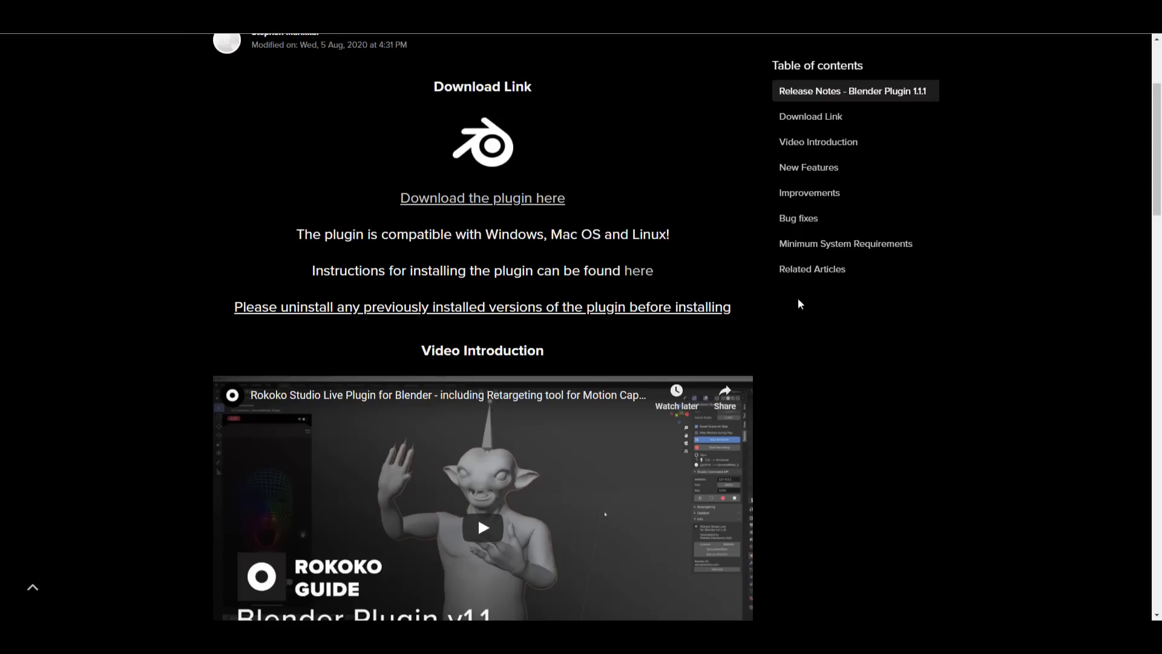
Step: Read through the Rokoko Blender Plugin 1.1.1 release notes, covering new features, improvements, bug fixes and minimum system requirements
scroll(801, 304, "up", 2)
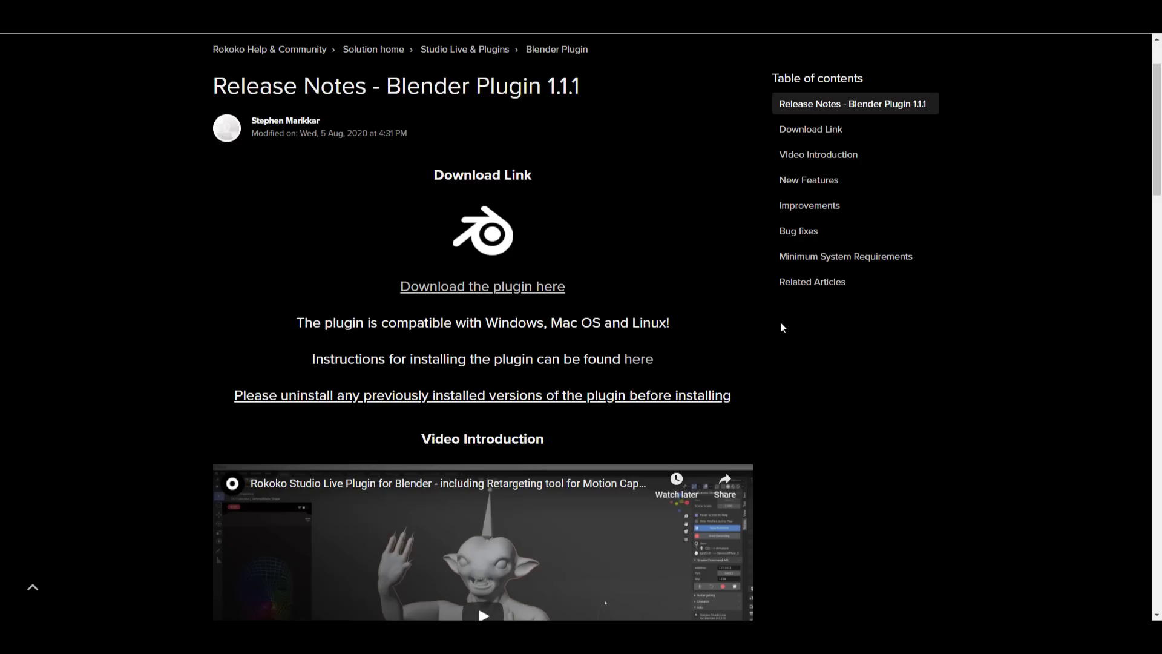
scroll(780, 327, "down", 10)
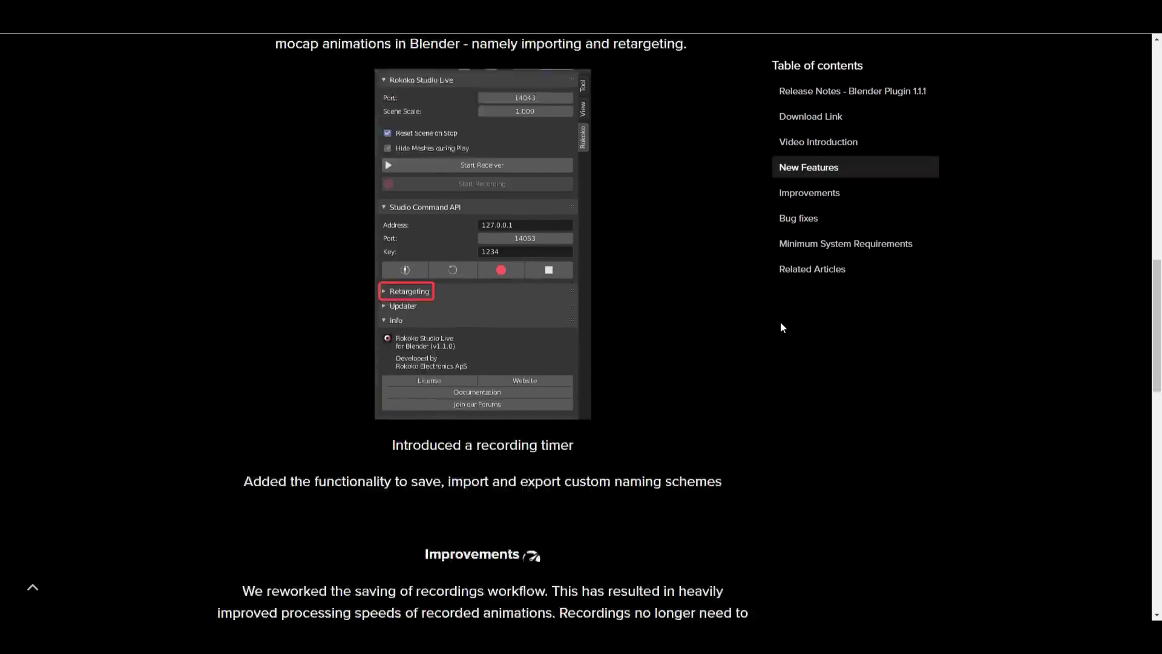
scroll(779, 322, "down", 8)
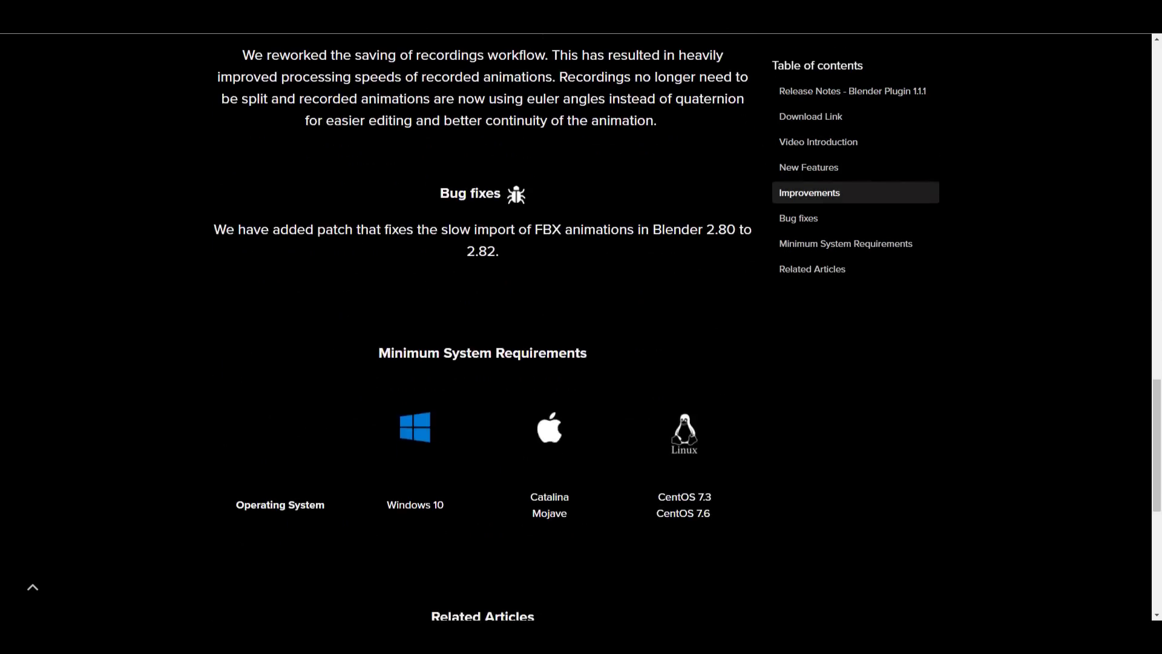
scroll(693, 265, "up", 8)
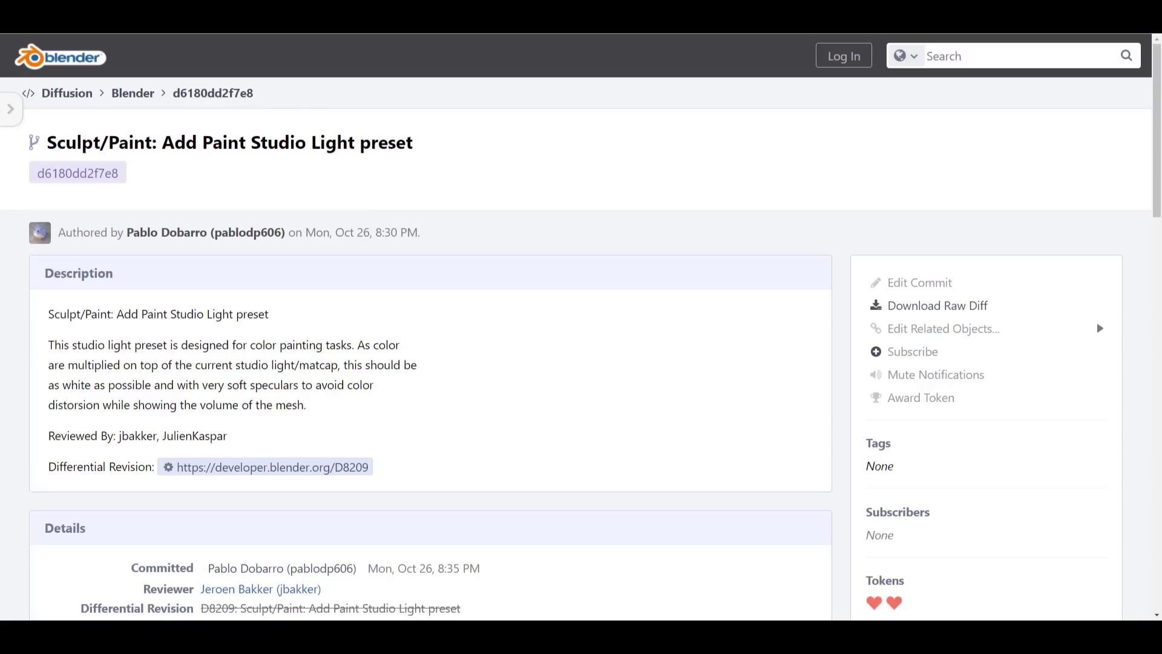